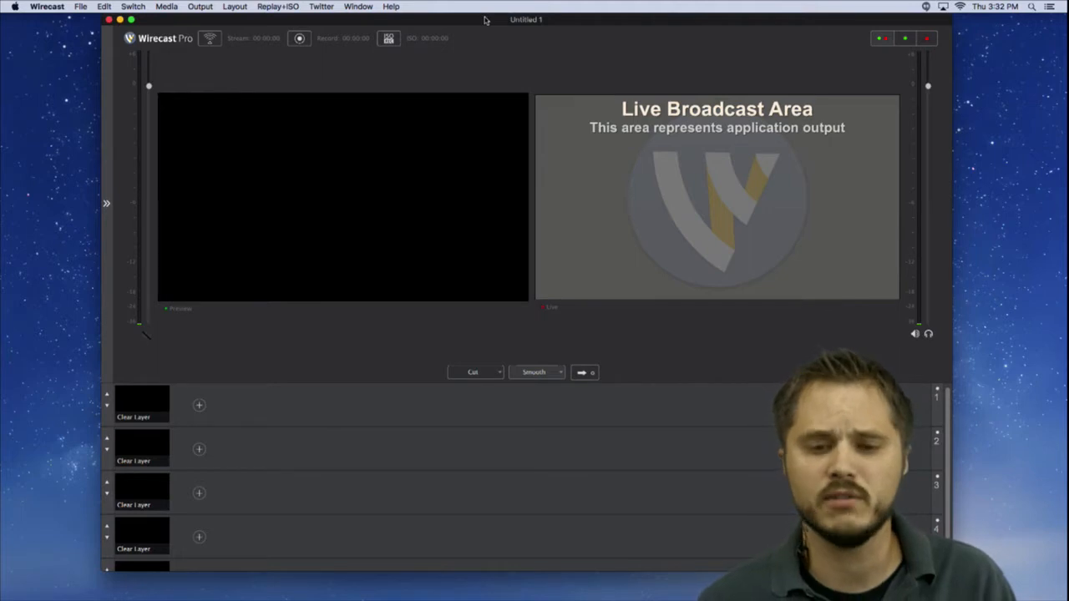
Step: Add a new virtual set shot to the first master layer using the third Beechwood Set variant
{"action": "left_click_drag", "start_coordinate": [464, 14], "coordinate": [415, 14]}
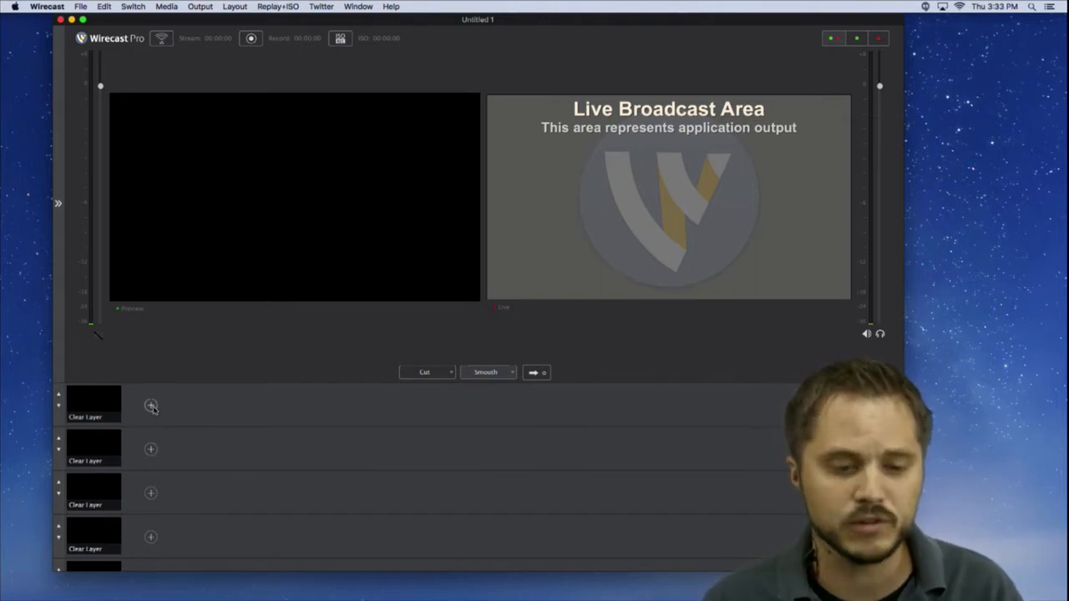
{"action": "left_click", "coordinate": [151, 407]}
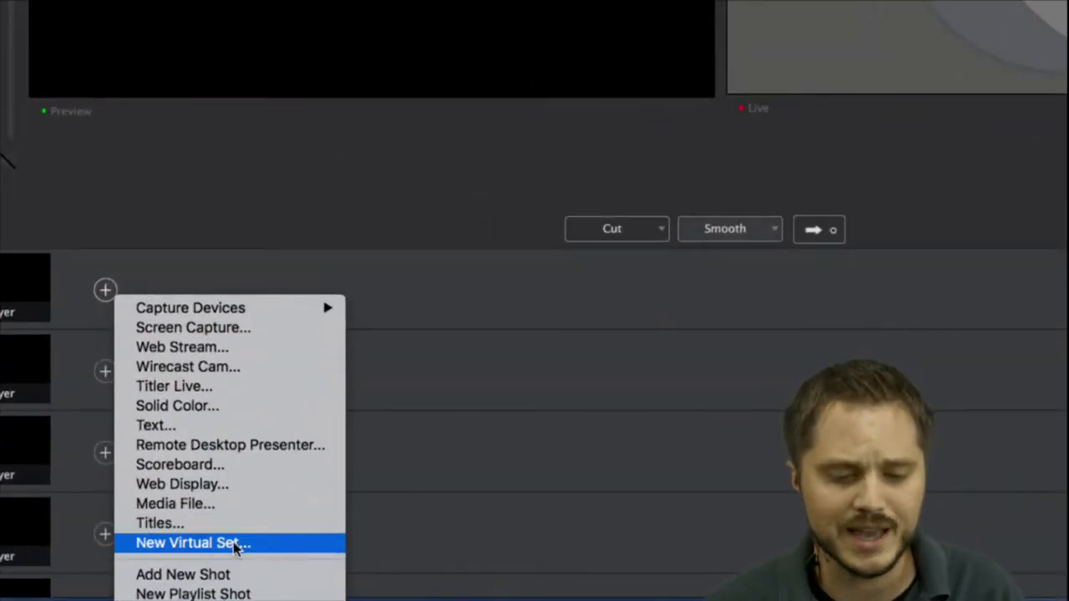
{"action": "left_click", "coordinate": [267, 545]}
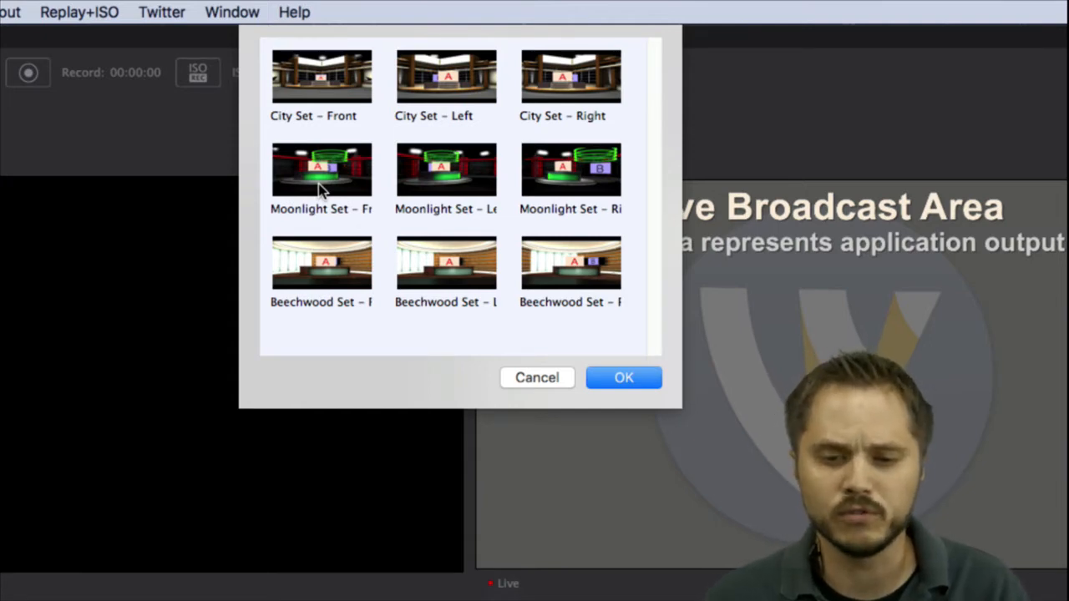
{"action": "left_click", "coordinate": [565, 264]}
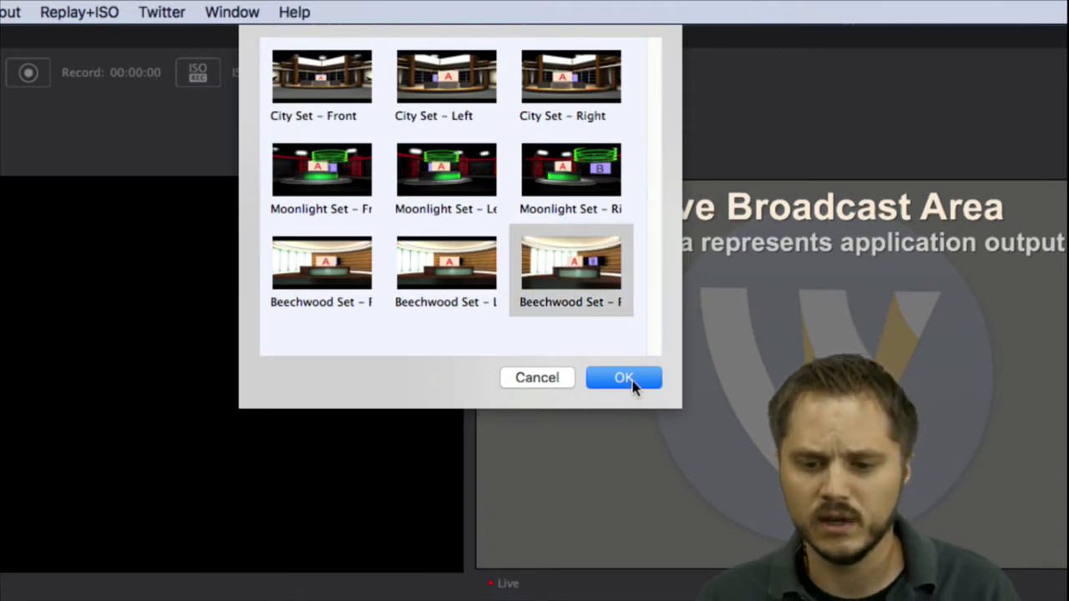
{"action": "left_click", "coordinate": [624, 380]}
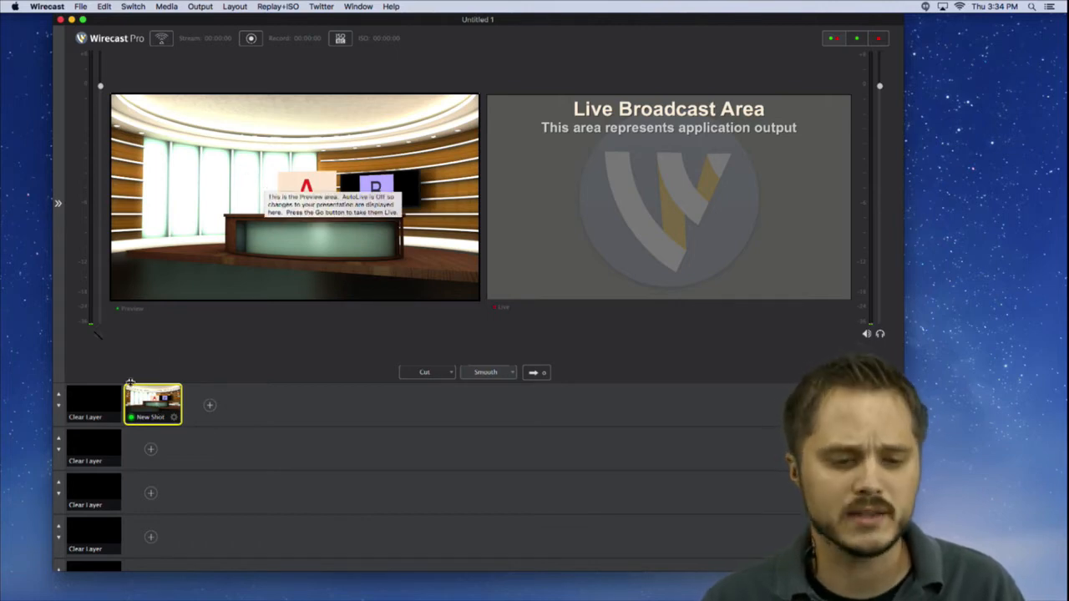
Step: Display the new shot's layers and toggle the Set Foreground layer's visibility off and on to identify its content
{"action": "left_click", "coordinate": [58, 204]}
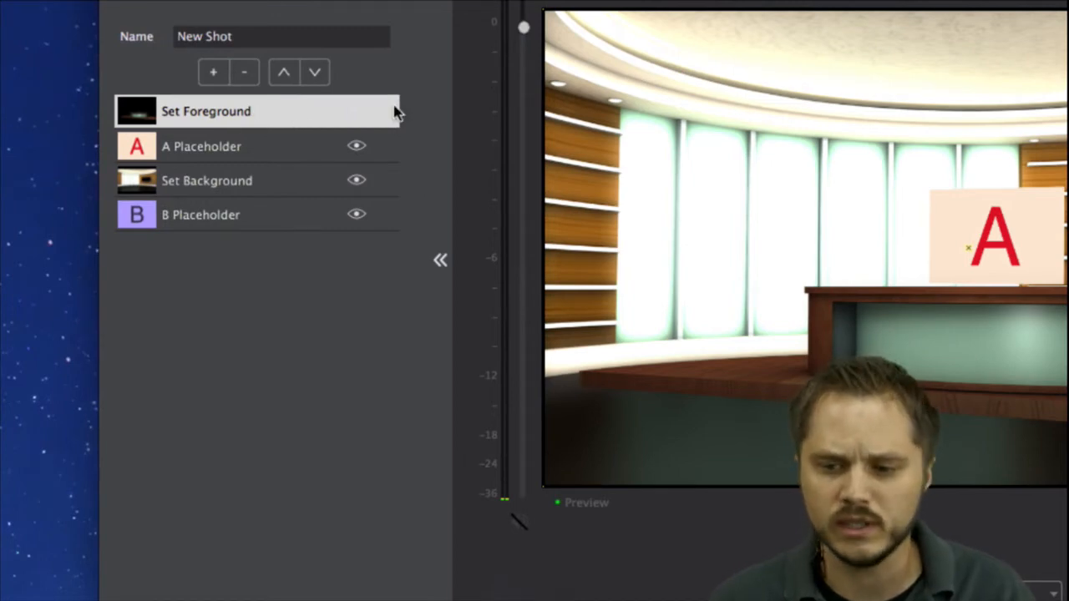
{"action": "left_click", "coordinate": [335, 134]}
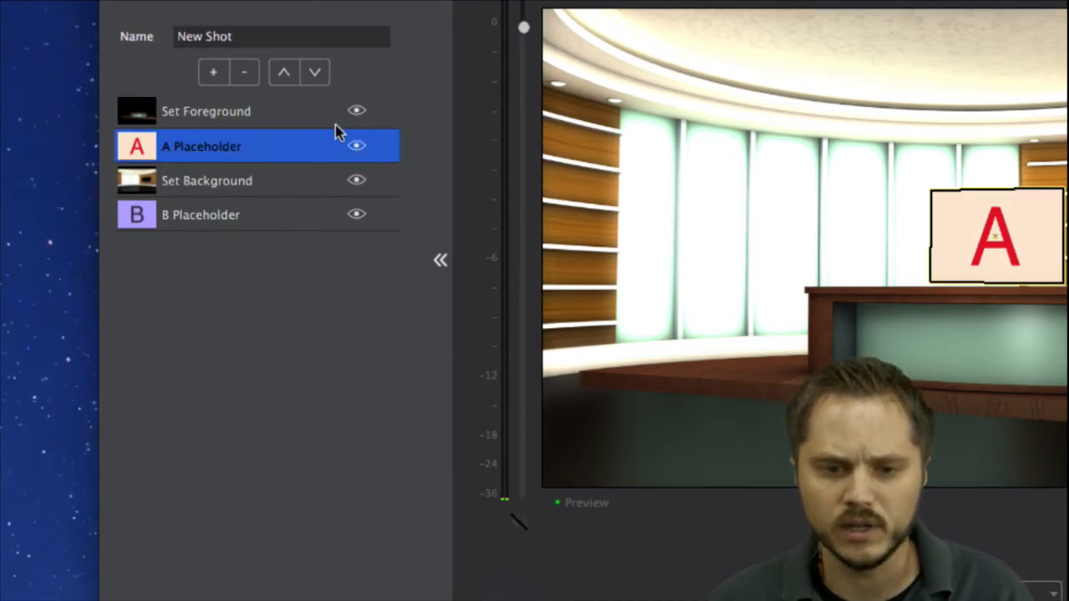
{"action": "left_click", "coordinate": [313, 110]}
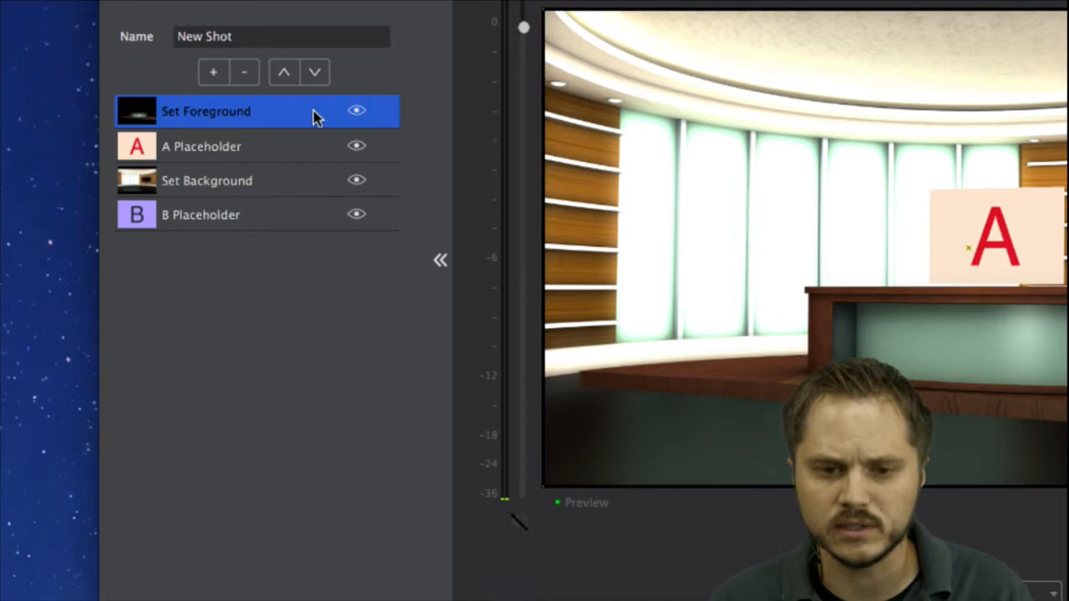
{"action": "left_click", "coordinate": [356, 112]}
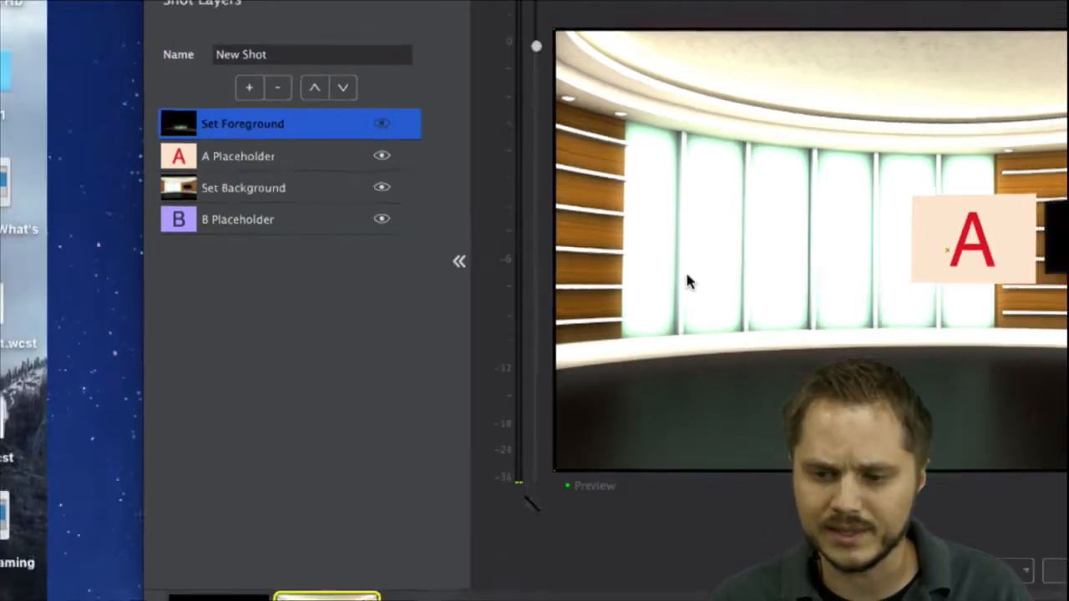
{"action": "left_click", "coordinate": [381, 127]}
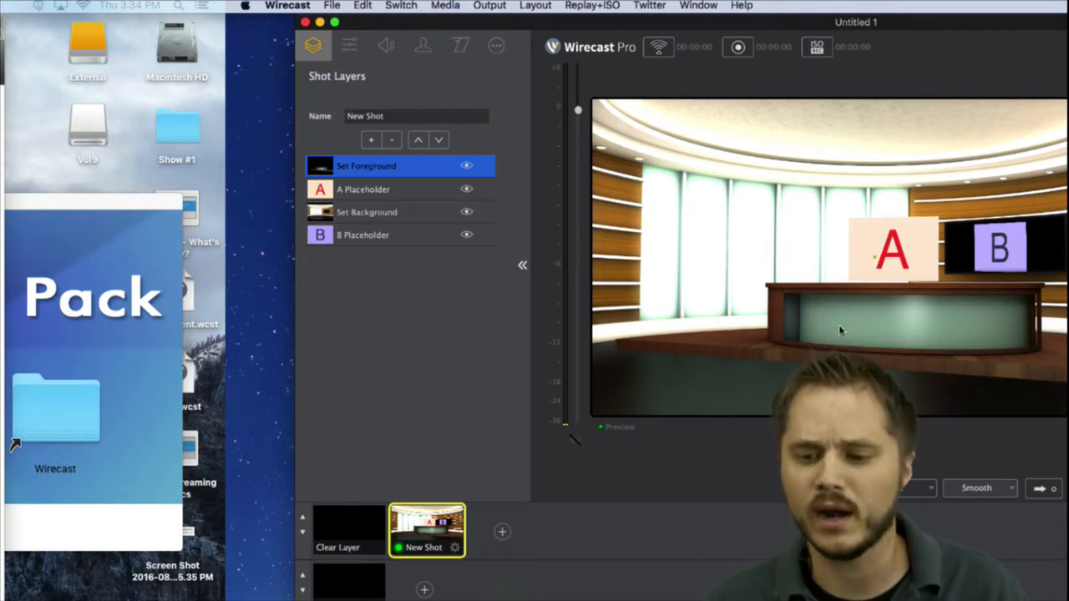
Step: Shift the Set Foreground desk slightly in the preview and undo the move
{"action": "mouse_move", "coordinate": [835, 308]}
{"action": "left_mouse_down"}
{"action": "mouse_move", "coordinate": [787, 361]}
{"action": "mouse_move", "coordinate": [831, 265]}
{"action": "mouse_move", "coordinate": [811, 329]}
{"action": "mouse_move", "coordinate": [785, 301]}
{"action": "mouse_move", "coordinate": [869, 330]}
{"action": "mouse_move", "coordinate": [833, 293]}
{"action": "mouse_move", "coordinate": [834, 307]}
{"action": "left_mouse_up"}
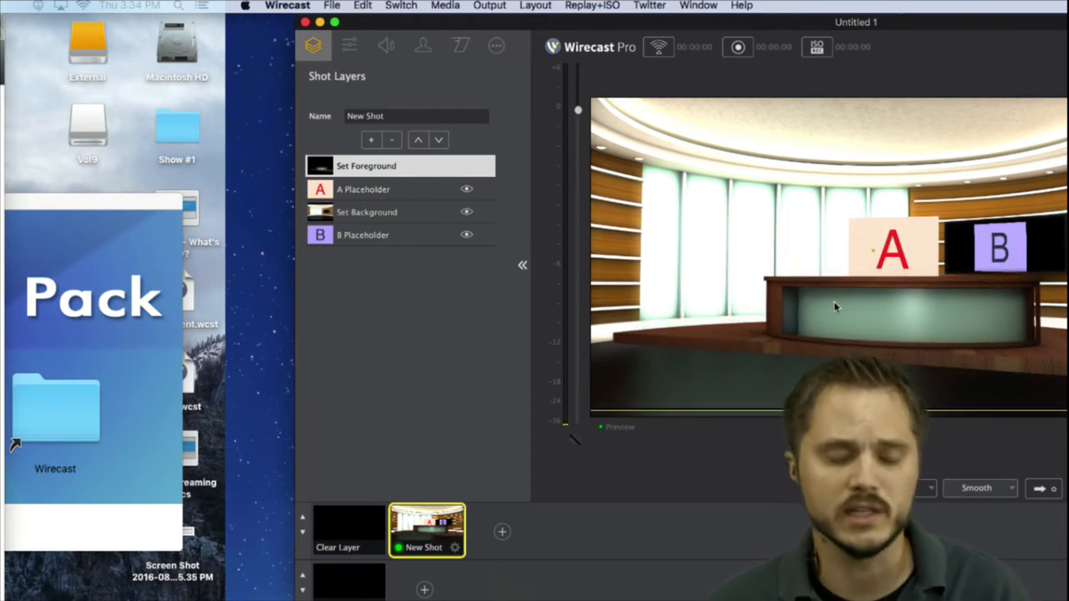
{"action": "key", "text": "super+z"}
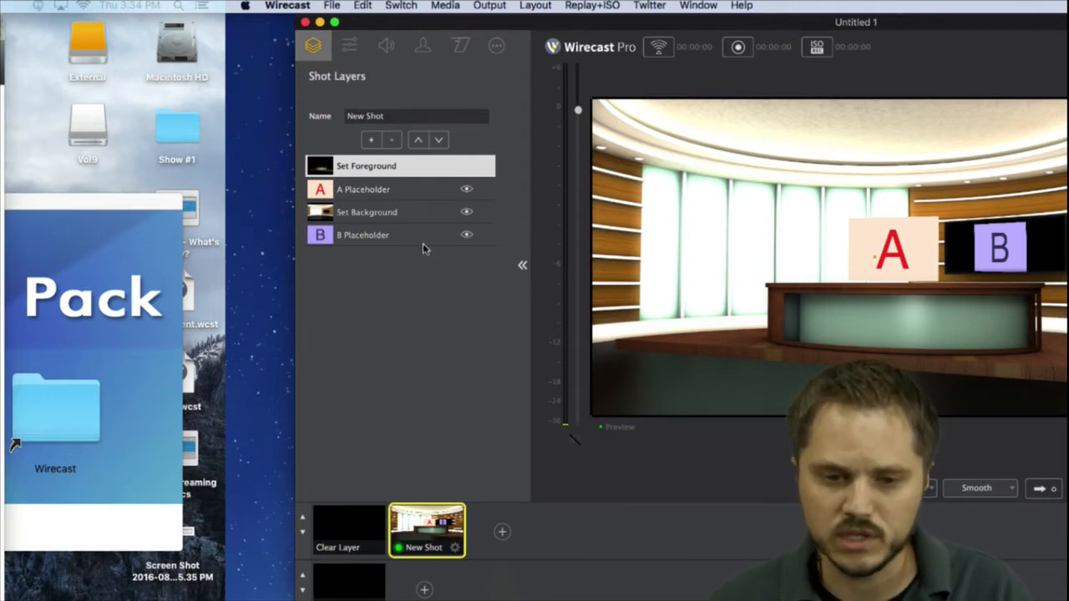
Step: Replace the A Placeholder media with the XI100DUSB-HDMI Video capture device and return to the shot's layer list
{"action": "left_click", "coordinate": [393, 196]}
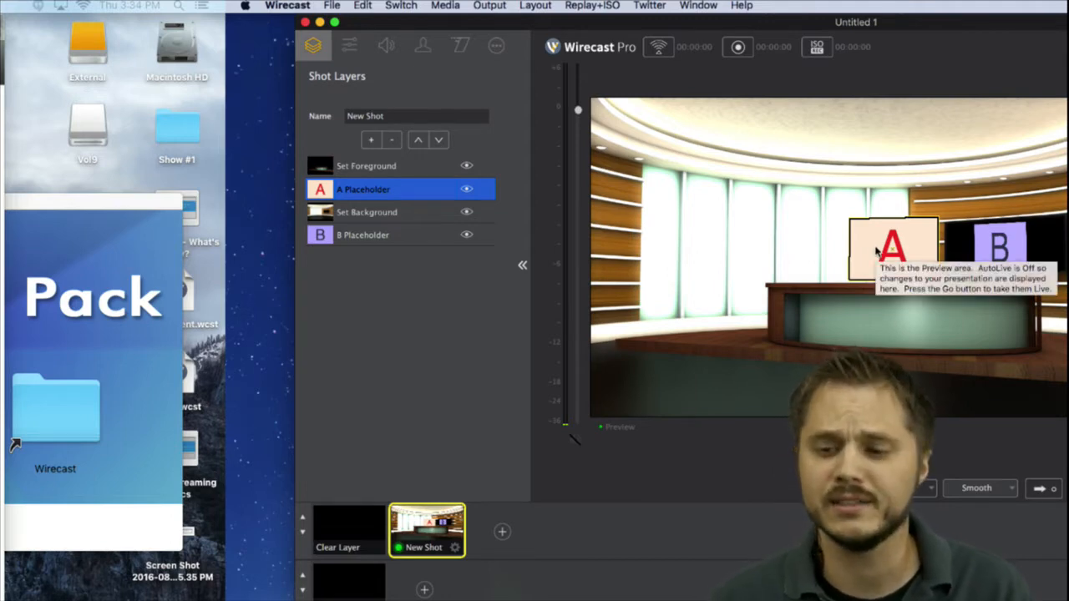
{"action": "left_click", "coordinate": [399, 194]}
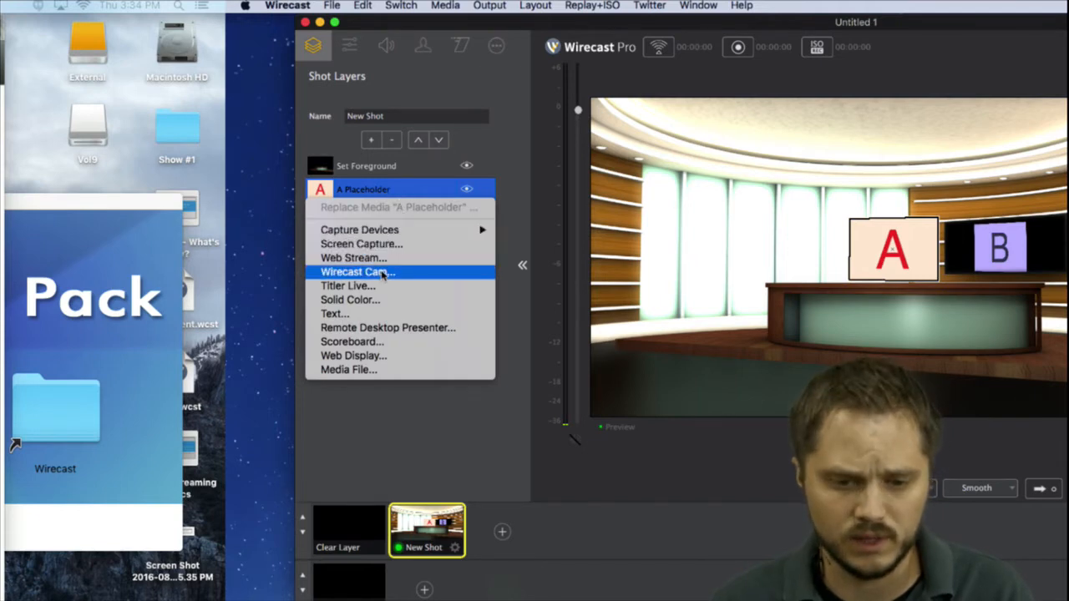
{"action": "mouse_move", "coordinate": [380, 234]}
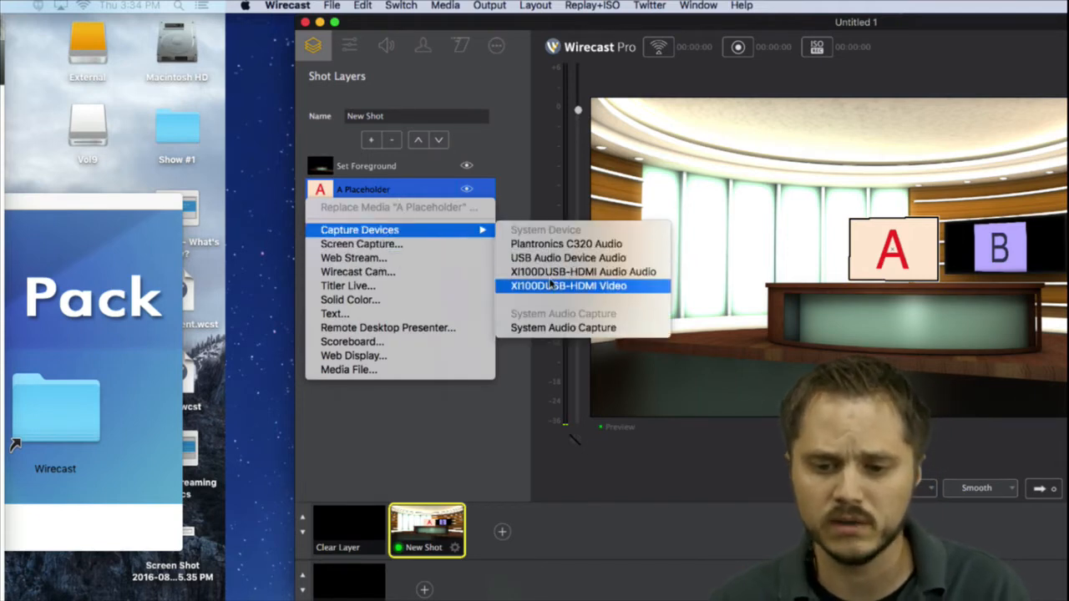
{"action": "left_click", "coordinate": [553, 287]}
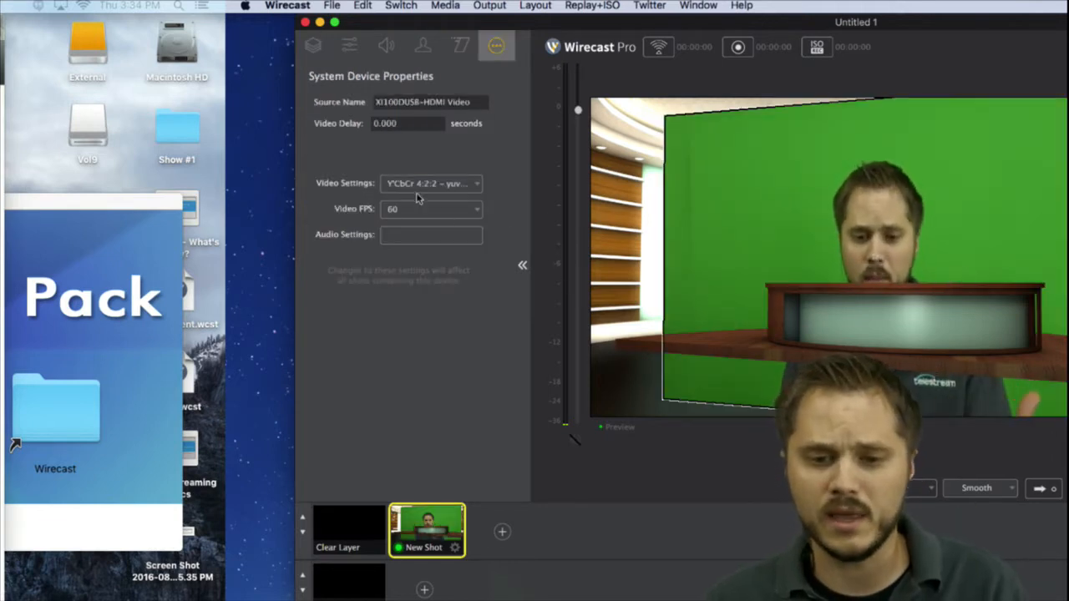
{"action": "left_click", "coordinate": [314, 47]}
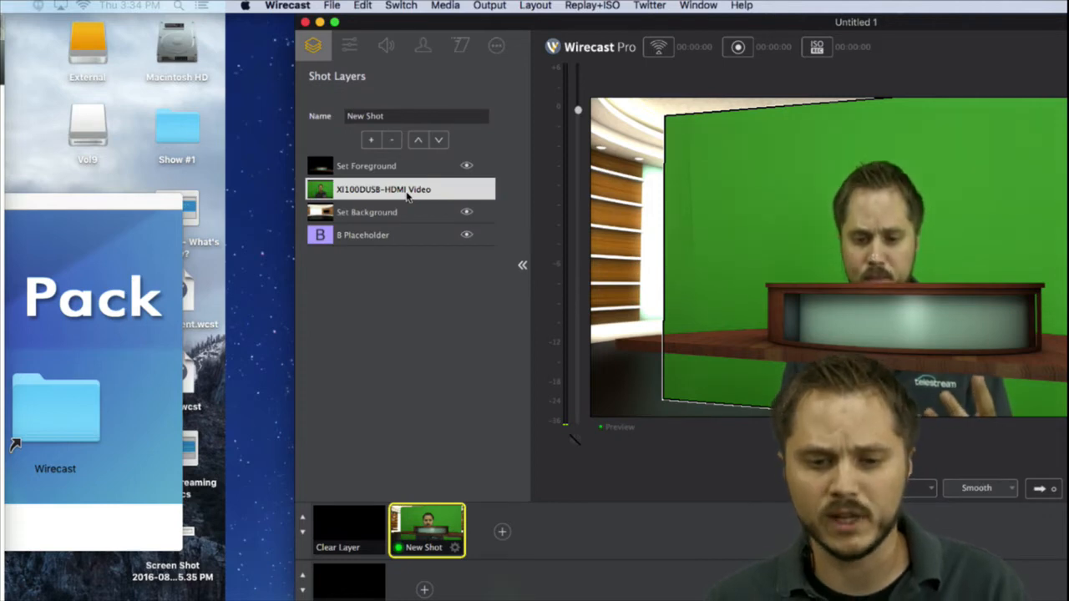
{"action": "left_click", "coordinate": [407, 190]}
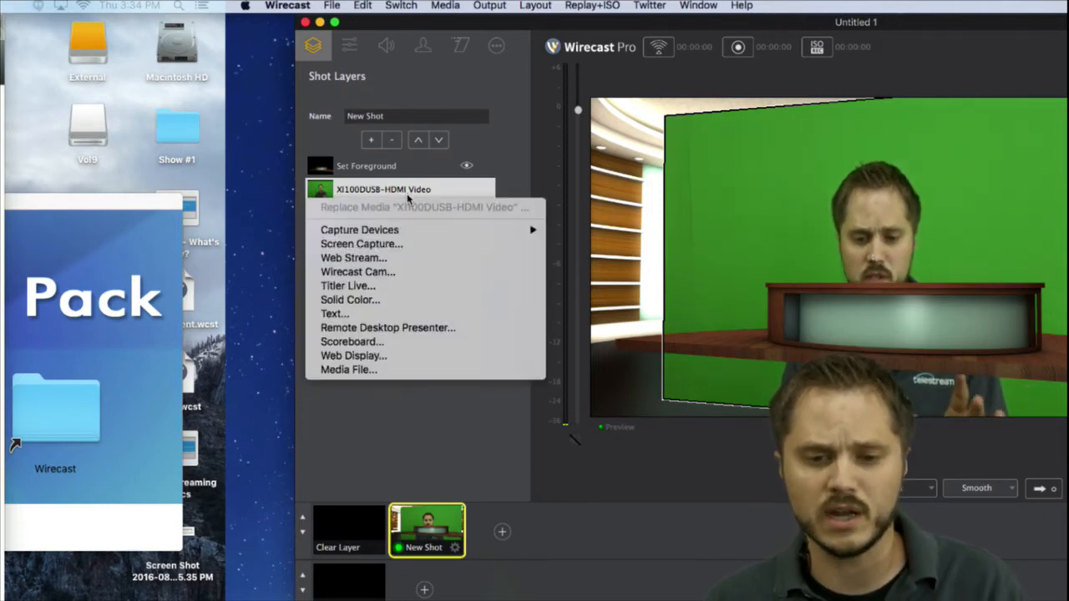
{"action": "mouse_move", "coordinate": [415, 233]}
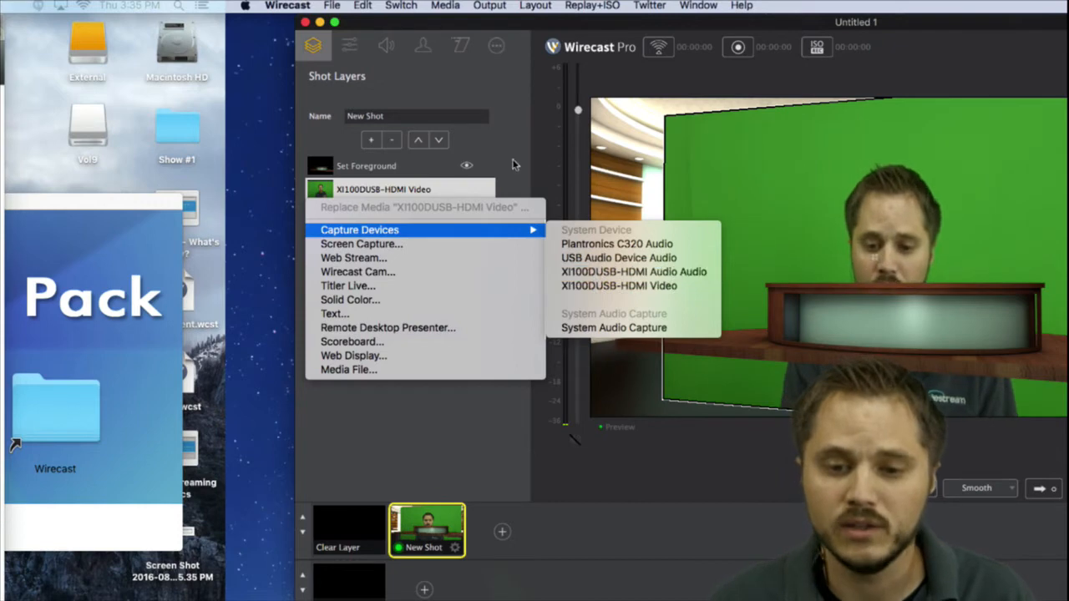
{"action": "left_click", "coordinate": [512, 162]}
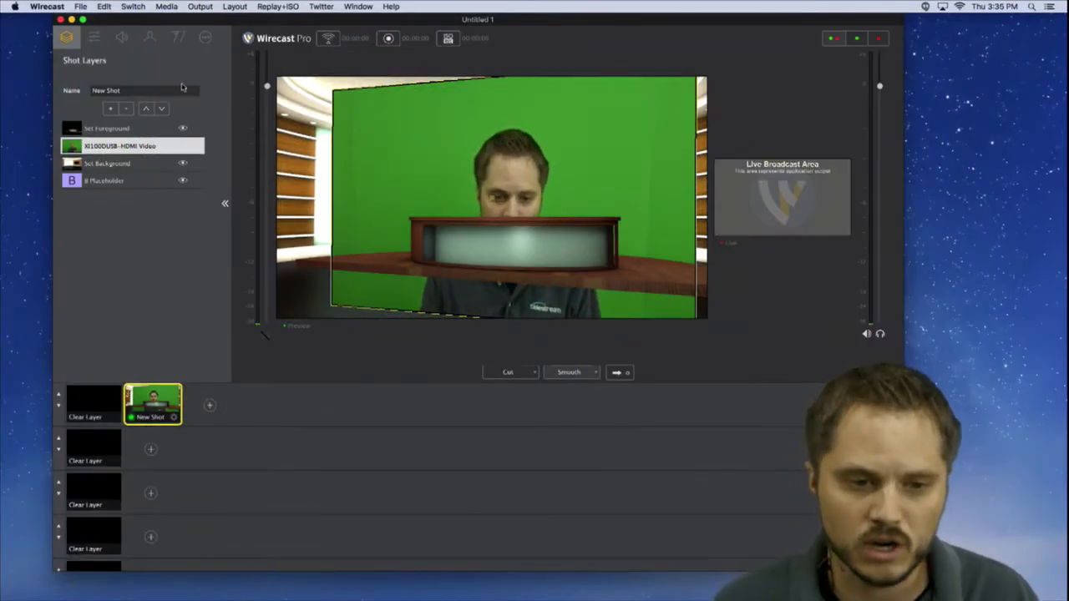
Step: Scale the XI100DUSB-HDMI Video layer down to 19% so the camera picture fits behind the desk
{"action": "left_click", "coordinate": [94, 39]}
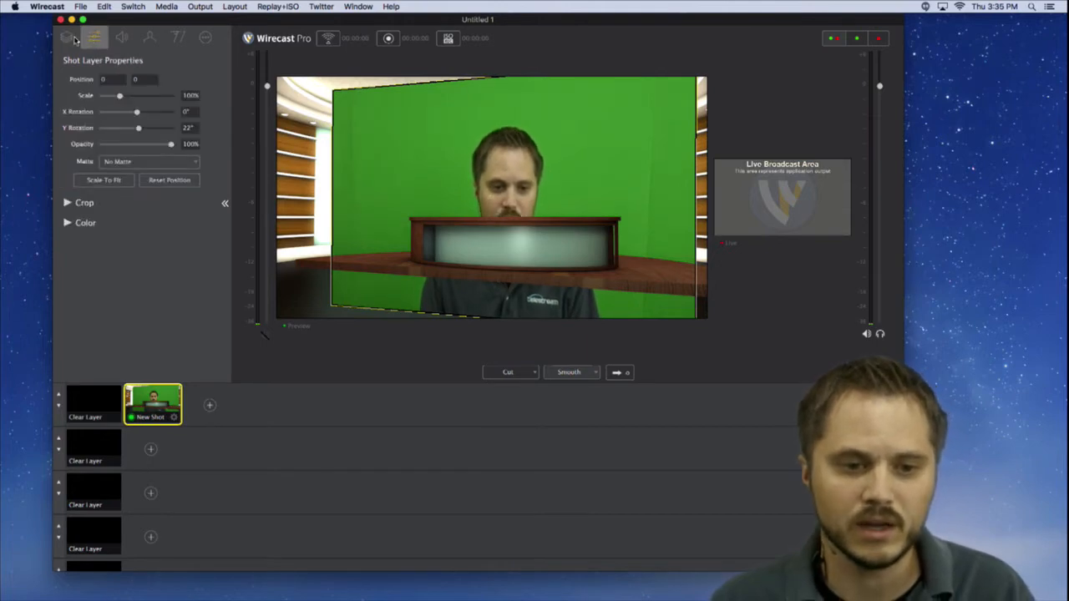
{"action": "left_click", "coordinate": [67, 37]}
{"action": "left_click", "coordinate": [121, 147]}
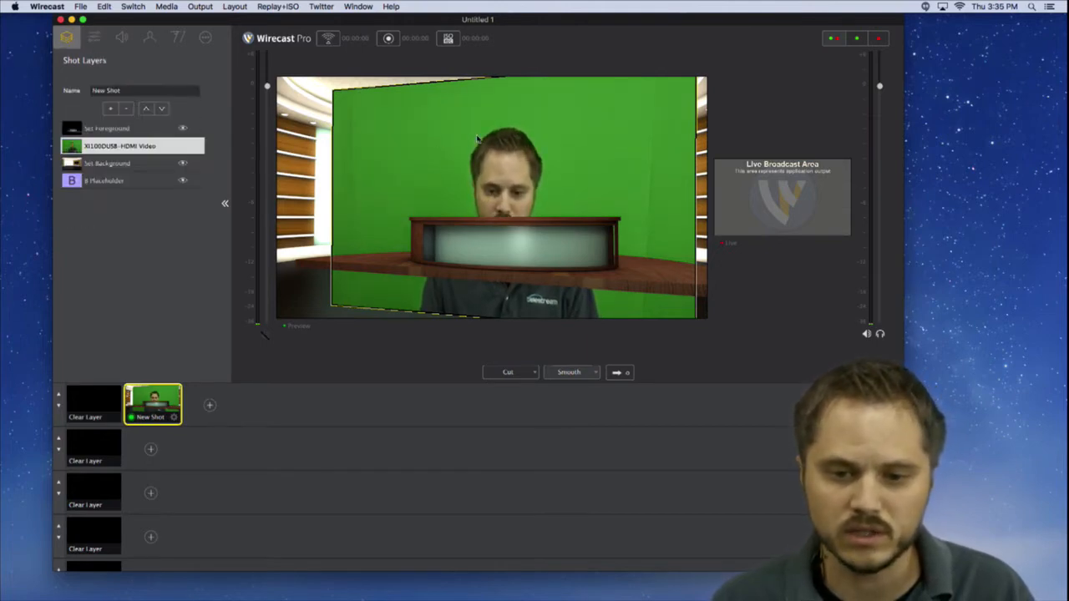
{"action": "left_click", "coordinate": [94, 39]}
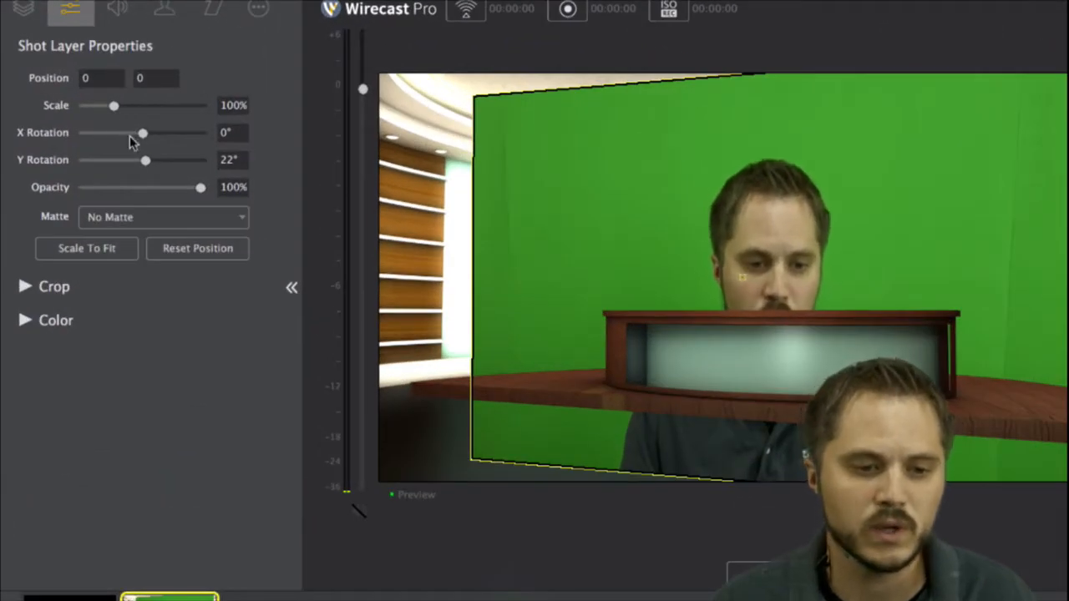
{"action": "left_click_drag", "start_coordinate": [110, 108], "coordinate": [92, 111]}
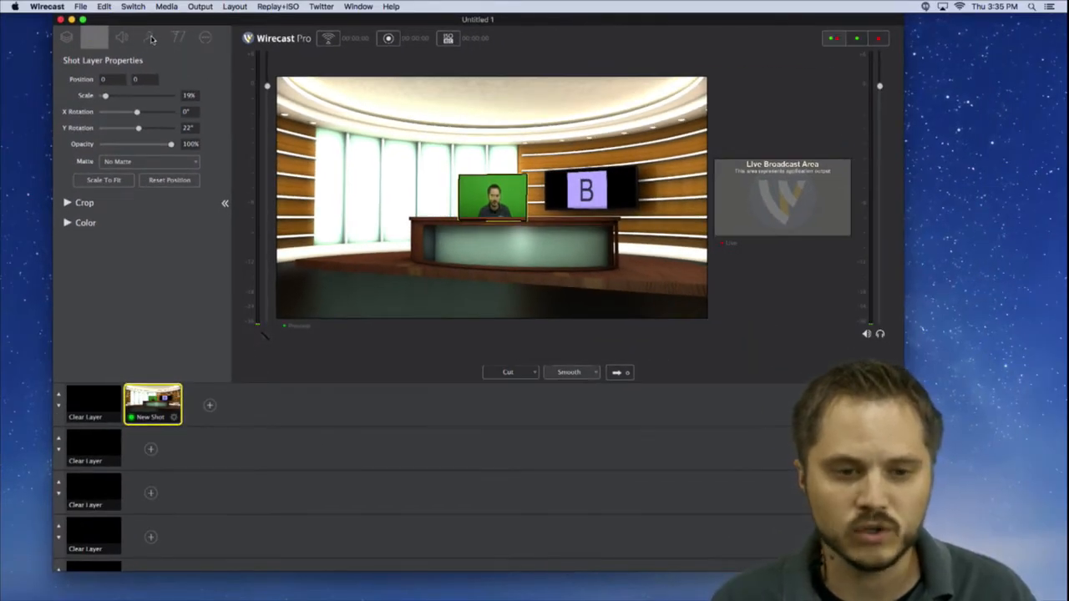
Step: Enable Chroma Key on the camera layer and position the keyed presenter directly behind the desk
{"action": "left_click", "coordinate": [151, 37]}
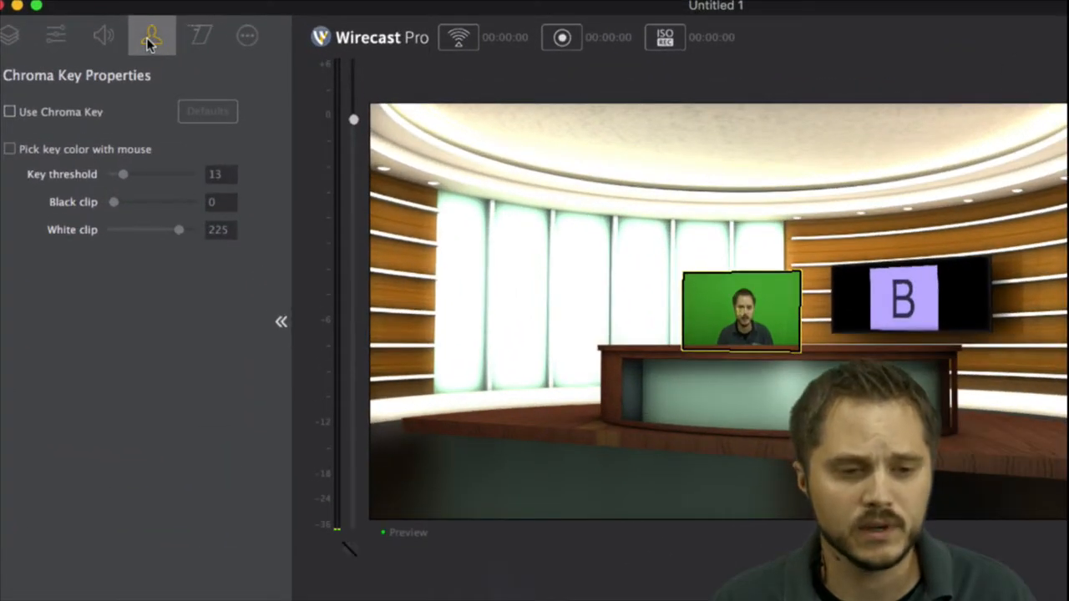
{"action": "left_click", "coordinate": [10, 112]}
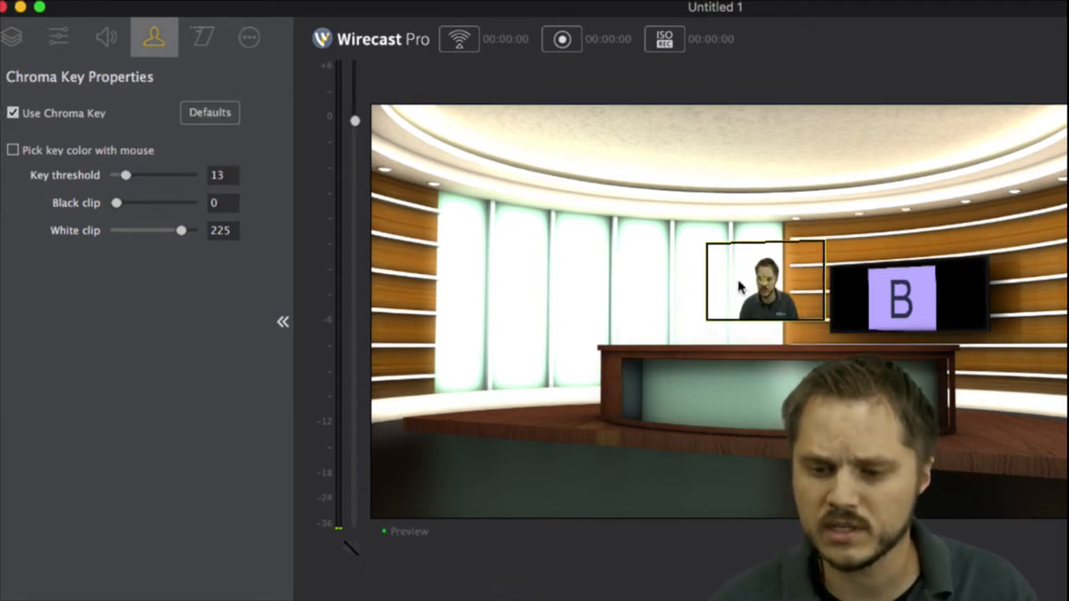
{"action": "left_click_drag", "start_coordinate": [727, 280], "coordinate": [729, 271]}
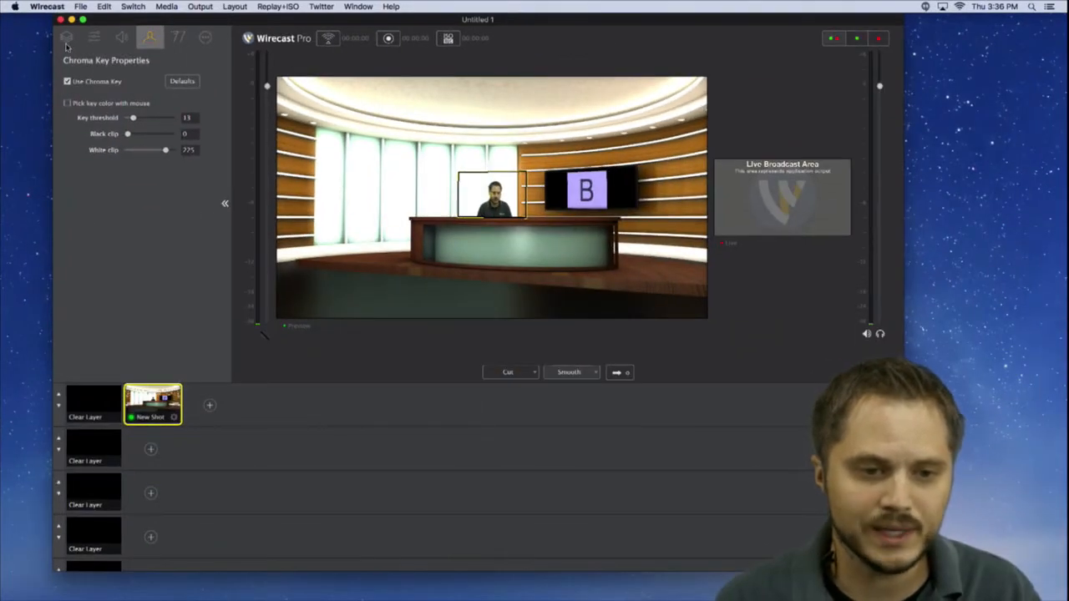
Step: Test the stacking order by moving Set Foreground below the XI100DUSB-HDMI Video layer and back above it
{"action": "left_click", "coordinate": [66, 38]}
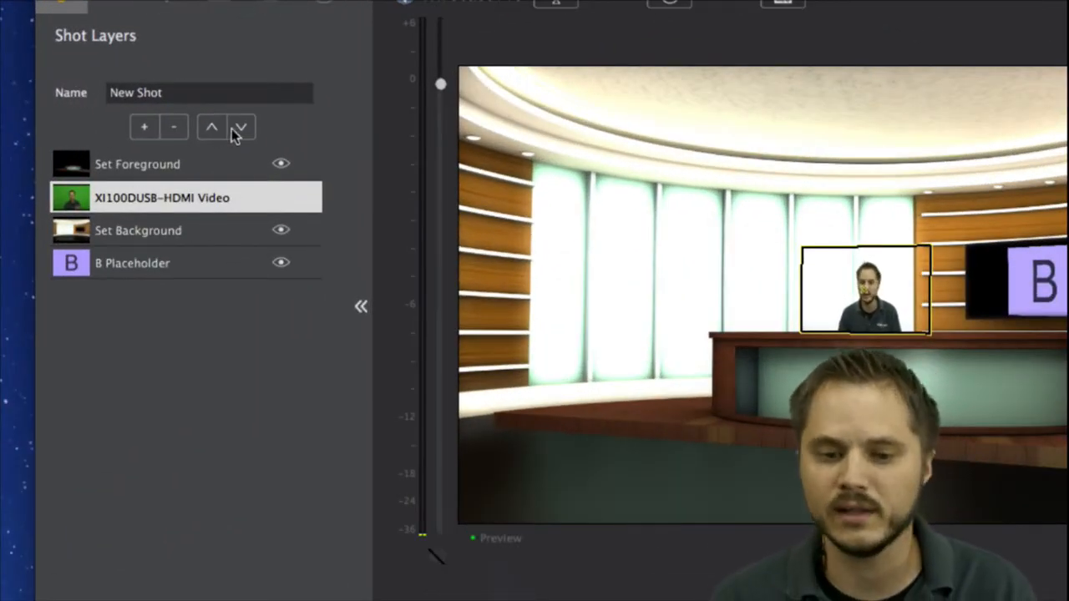
{"action": "left_click", "coordinate": [182, 168]}
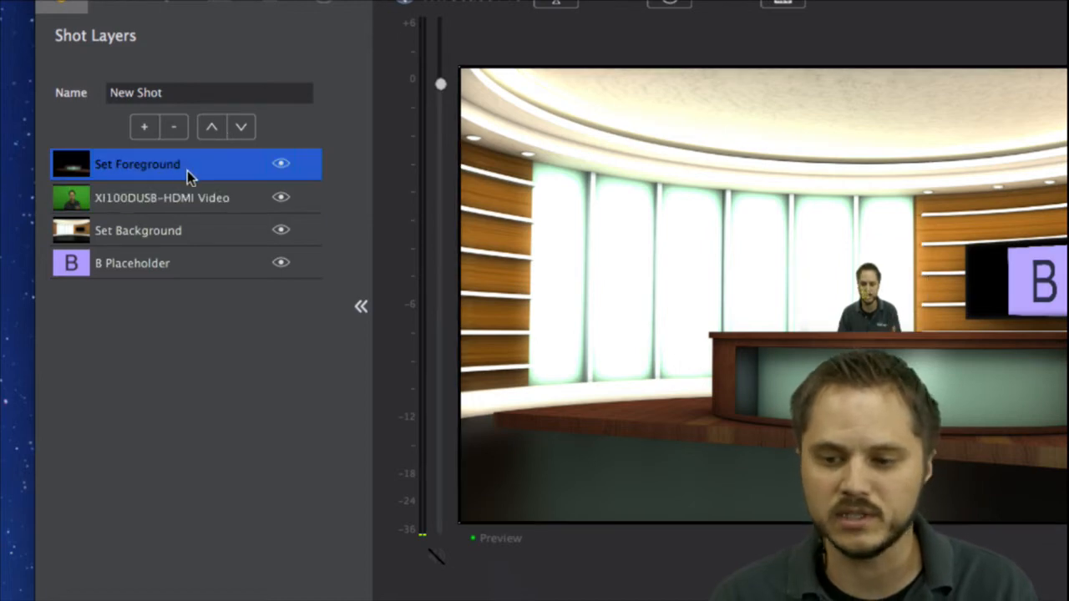
{"action": "left_click", "coordinate": [240, 129]}
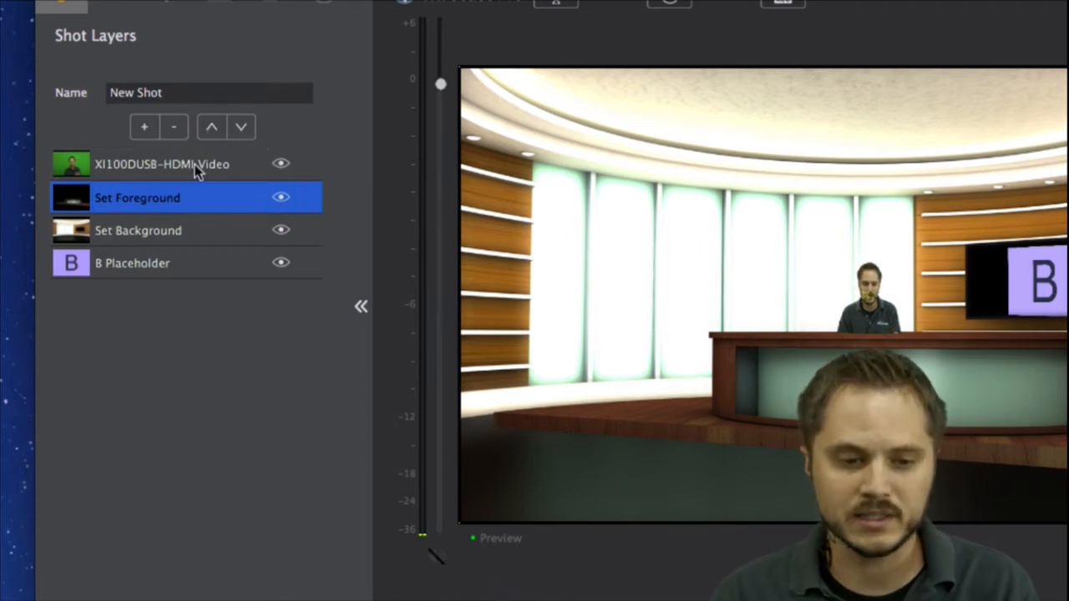
{"action": "left_click", "coordinate": [877, 313]}
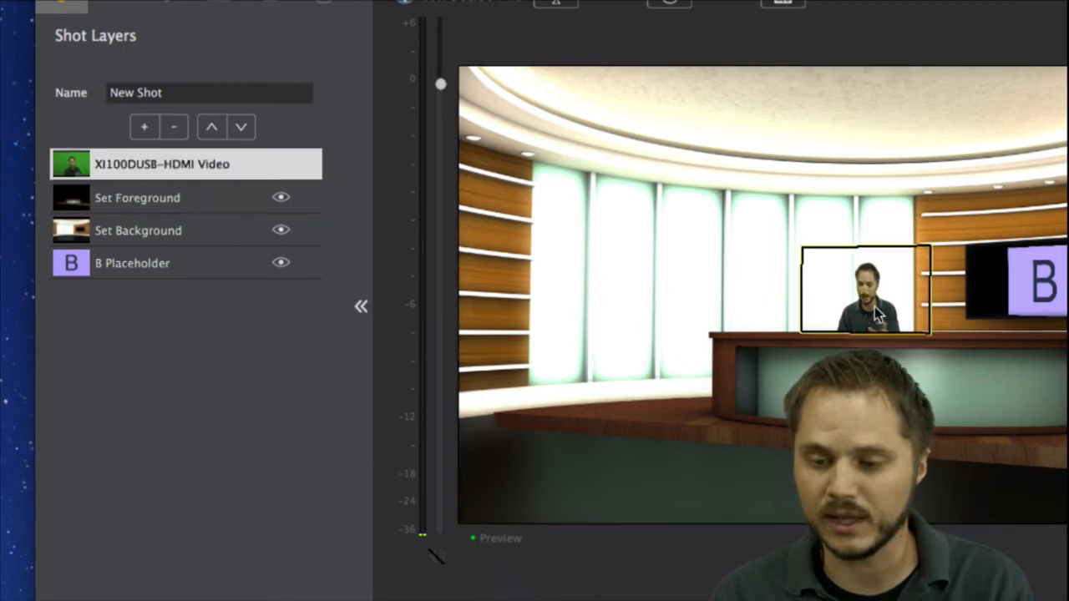
{"action": "mouse_move", "coordinate": [877, 314]}
{"action": "left_mouse_down"}
{"action": "mouse_move", "coordinate": [881, 355]}
{"action": "mouse_move", "coordinate": [869, 368]}
{"action": "mouse_move", "coordinate": [929, 286]}
{"action": "mouse_move", "coordinate": [965, 293]}
{"action": "mouse_move", "coordinate": [1000, 364]}
{"action": "mouse_move", "coordinate": [921, 320]}
{"action": "mouse_move", "coordinate": [862, 306]}
{"action": "left_mouse_up"}
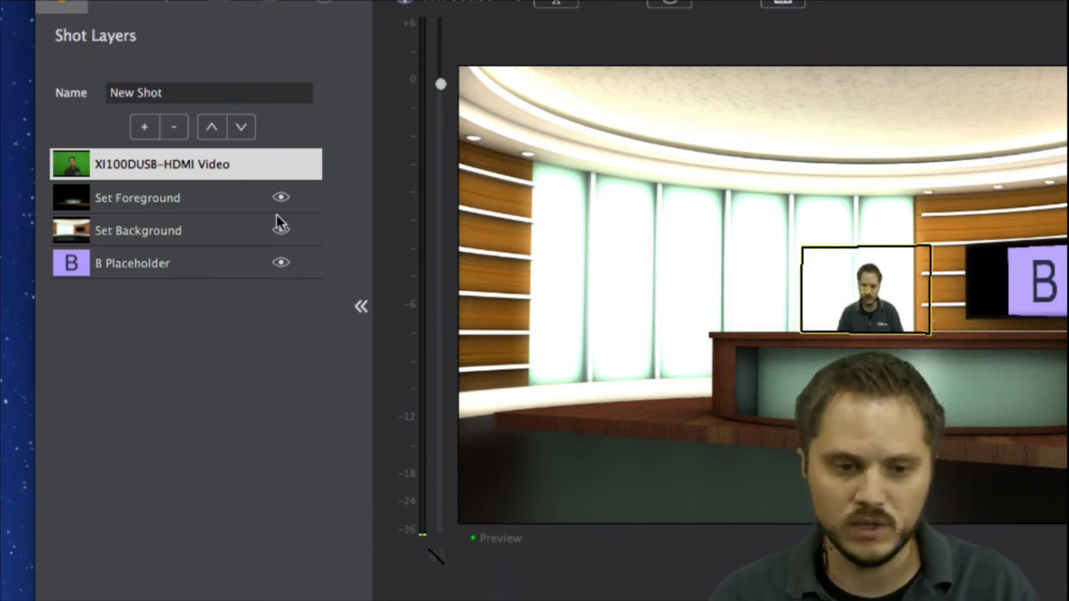
{"action": "left_click", "coordinate": [177, 199]}
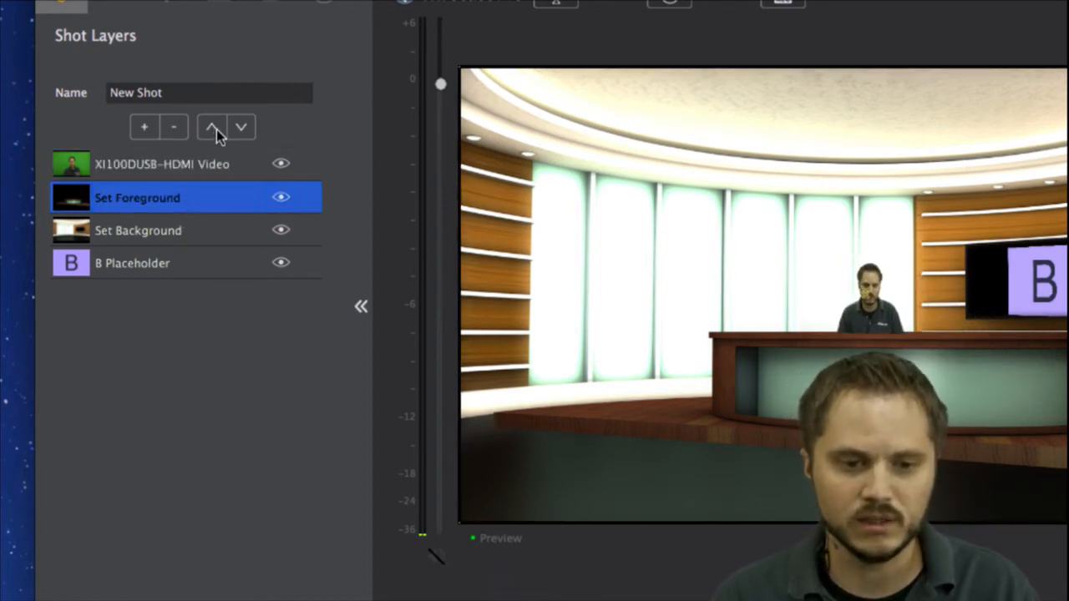
{"action": "left_click", "coordinate": [214, 128]}
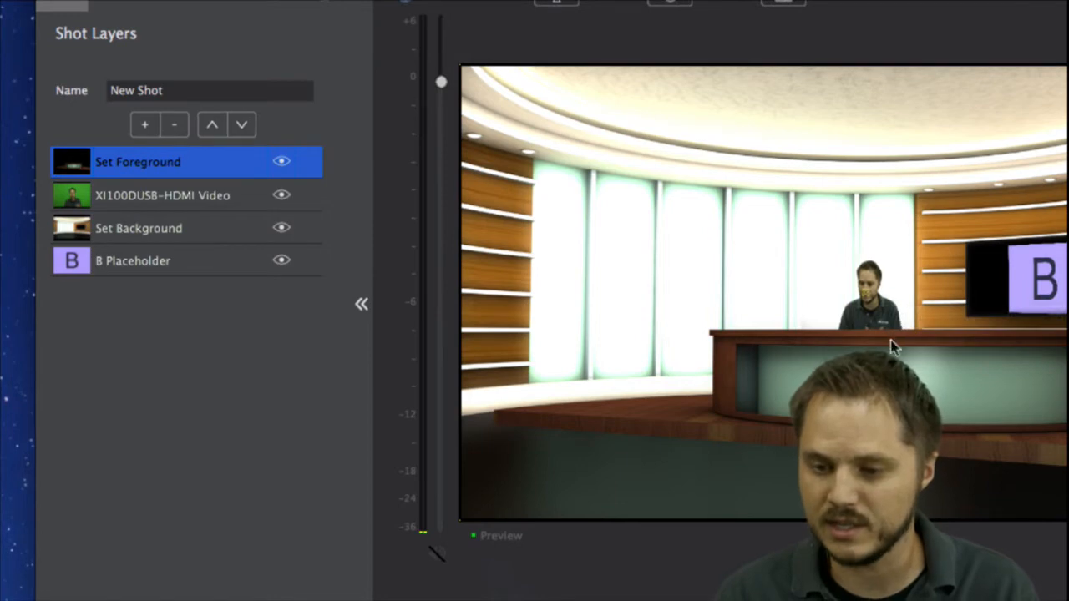
Step: Try shifting Set Foreground down and the XI100DUSB-HDMI Video layer along the desk, and undo the moves
{"action": "left_click", "coordinate": [892, 346]}
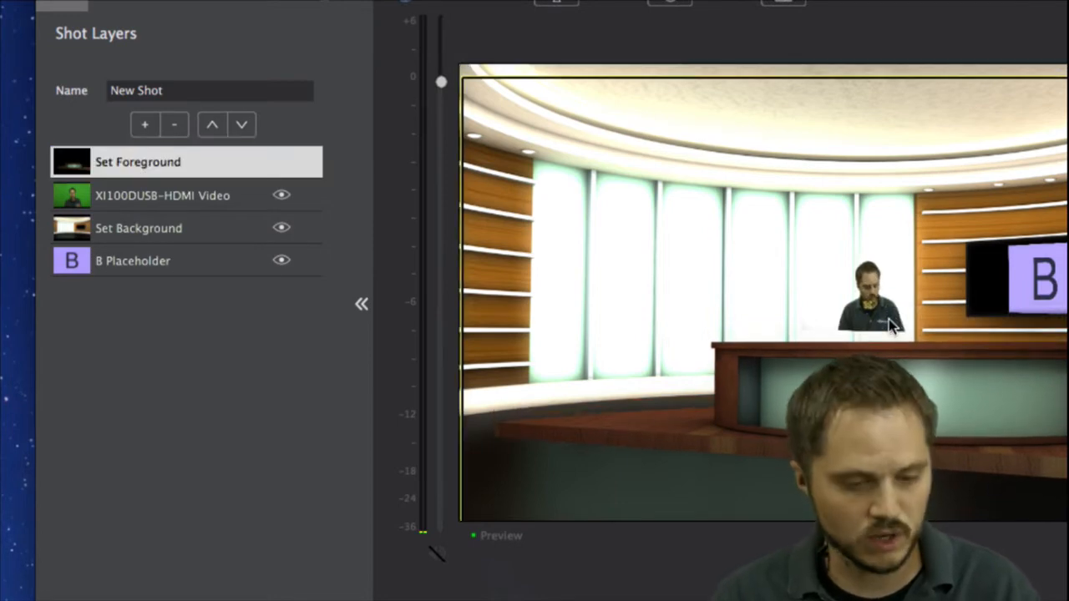
{"action": "left_click", "coordinate": [209, 199]}
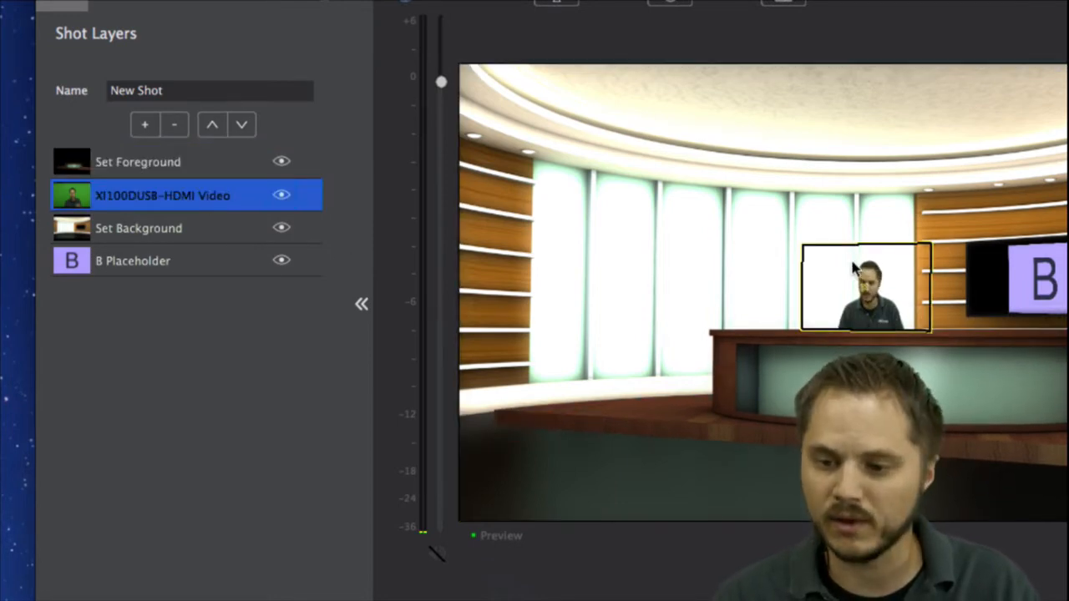
{"action": "left_click_drag", "start_coordinate": [853, 262], "coordinate": [923, 288]}
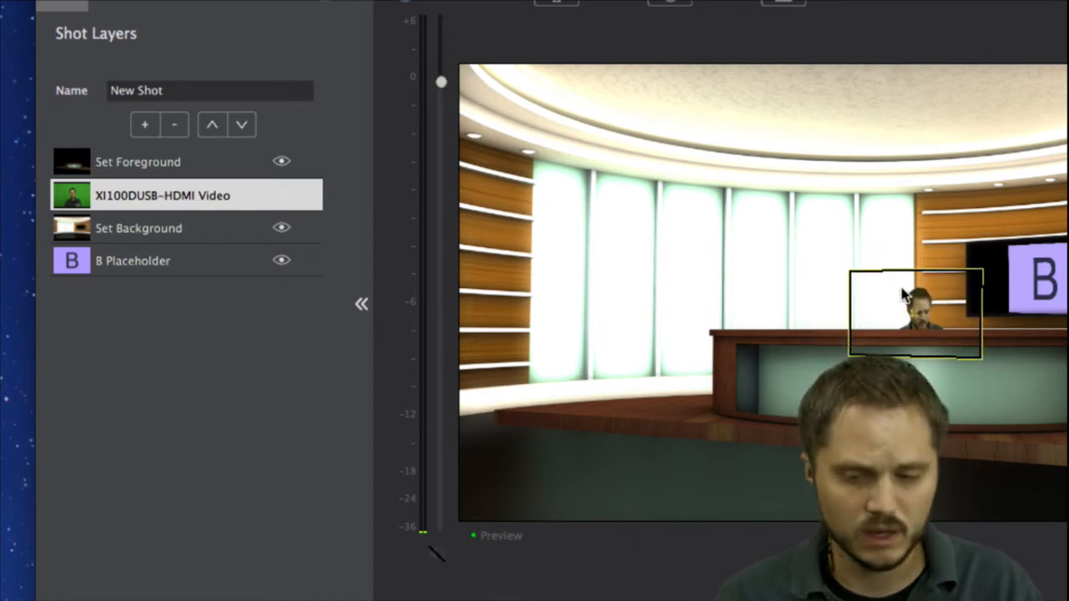
{"action": "key", "text": "super+z"}
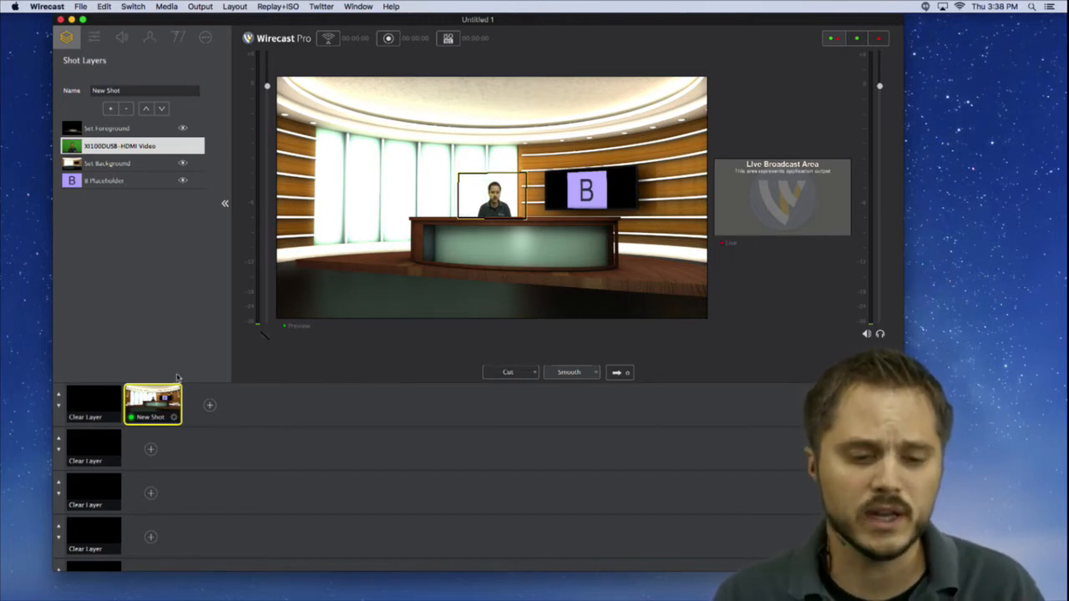
Step: Duplicate New Shot, compare the copy with the original, and return to New Shot
{"action": "right_click", "coordinate": [165, 398]}
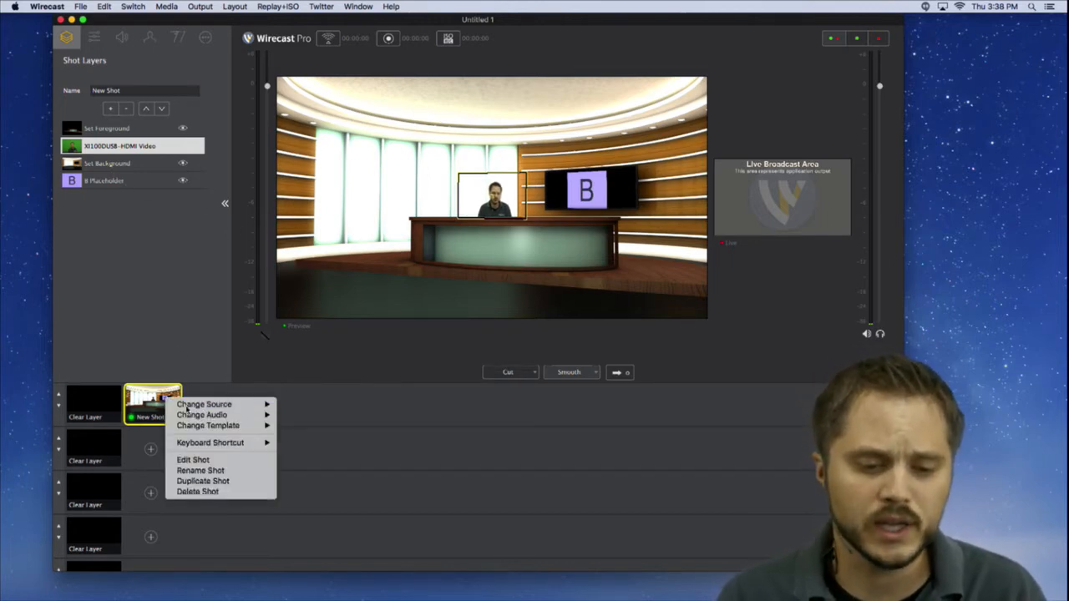
{"action": "left_click", "coordinate": [216, 482]}
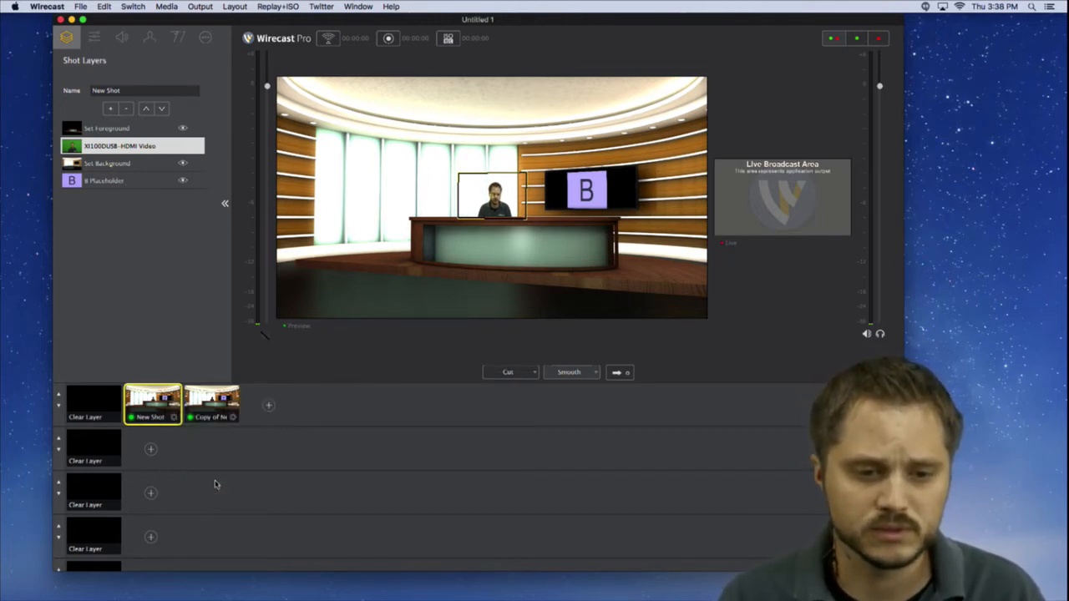
{"action": "left_click", "coordinate": [216, 404]}
{"action": "left_click", "coordinate": [155, 397]}
{"action": "left_click", "coordinate": [211, 405]}
{"action": "left_click", "coordinate": [153, 404]}
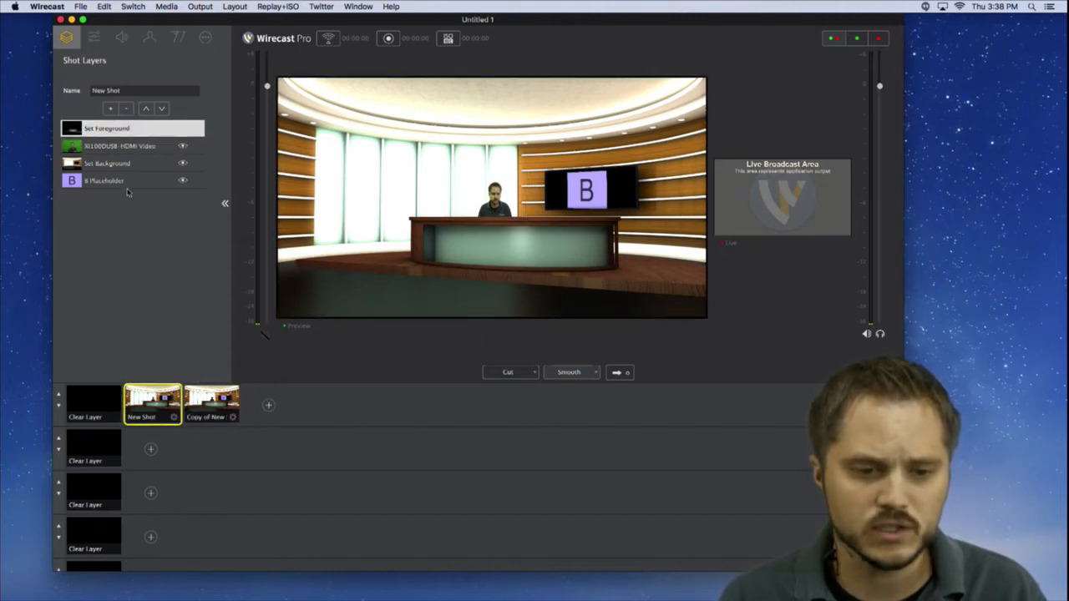
Step: Replace the B Placeholder media in New Shot with Wirecast Logo Image from the Pictures folder
{"action": "left_click", "coordinate": [123, 181]}
{"action": "left_click", "coordinate": [122, 183]}
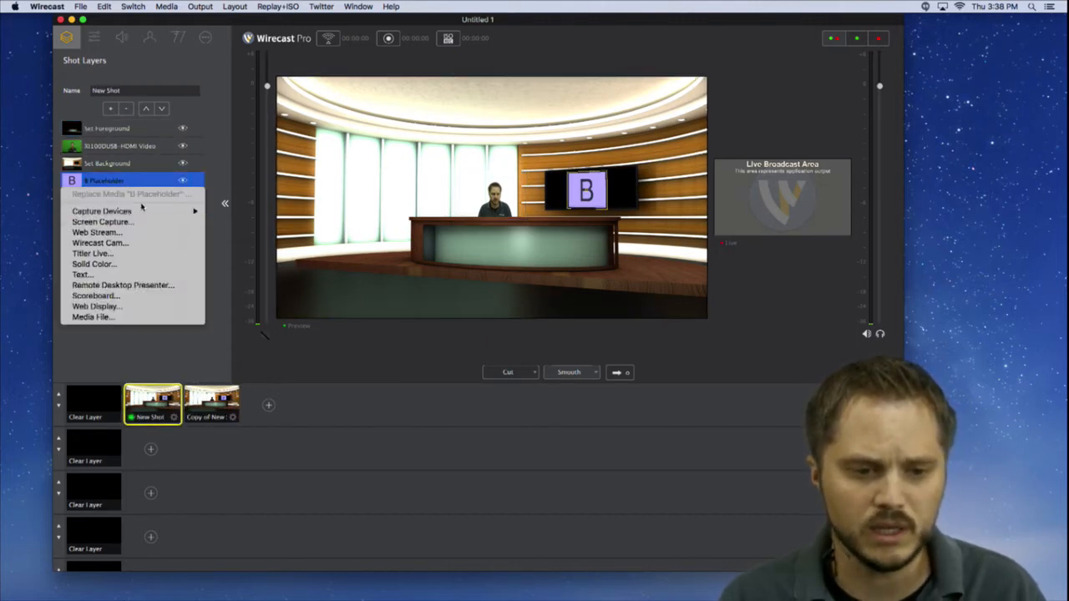
{"action": "mouse_move", "coordinate": [143, 212]}
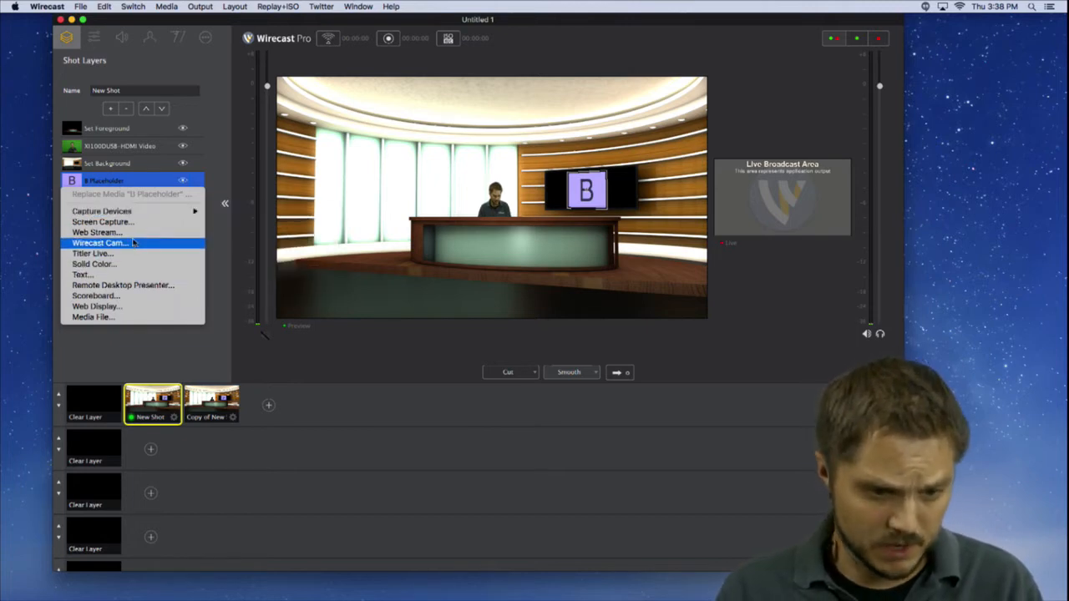
{"action": "left_click", "coordinate": [125, 317]}
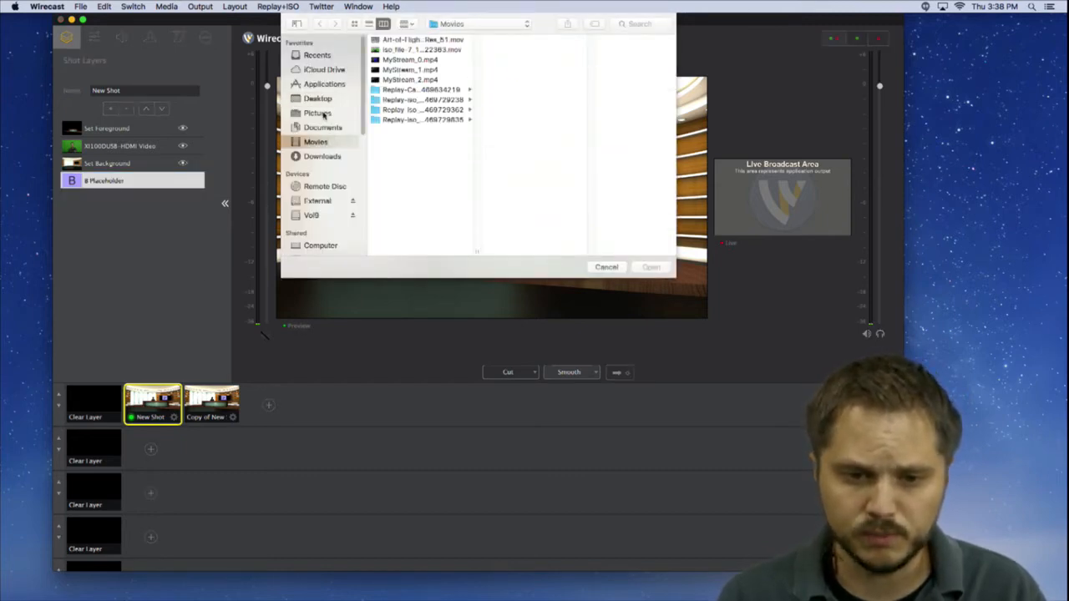
{"action": "left_click", "coordinate": [318, 113]}
{"action": "left_click", "coordinate": [414, 51]}
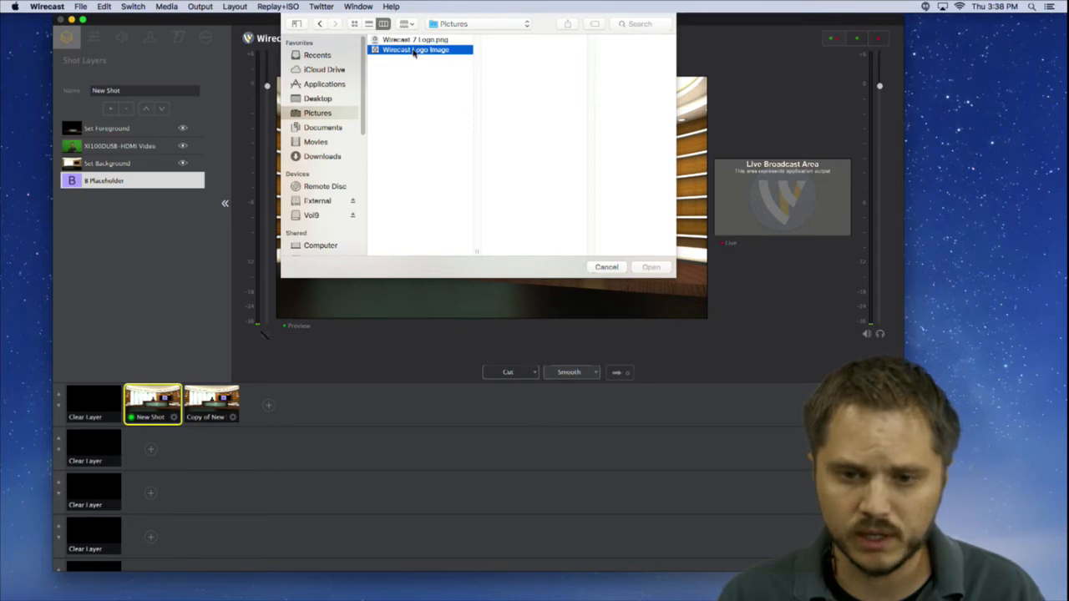
{"action": "left_click", "coordinate": [409, 40]}
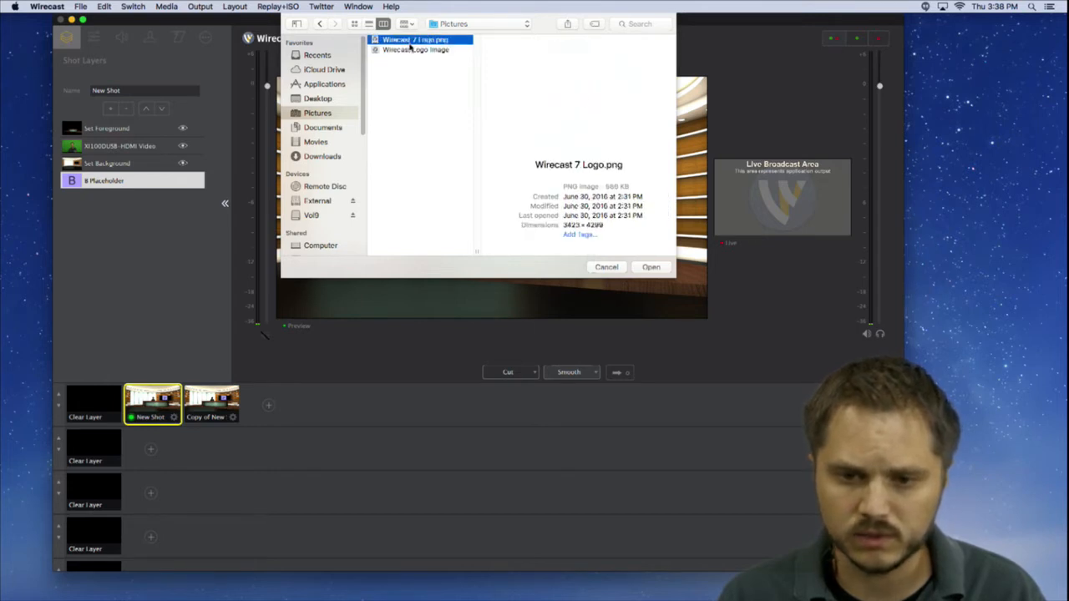
{"action": "left_click", "coordinate": [412, 50]}
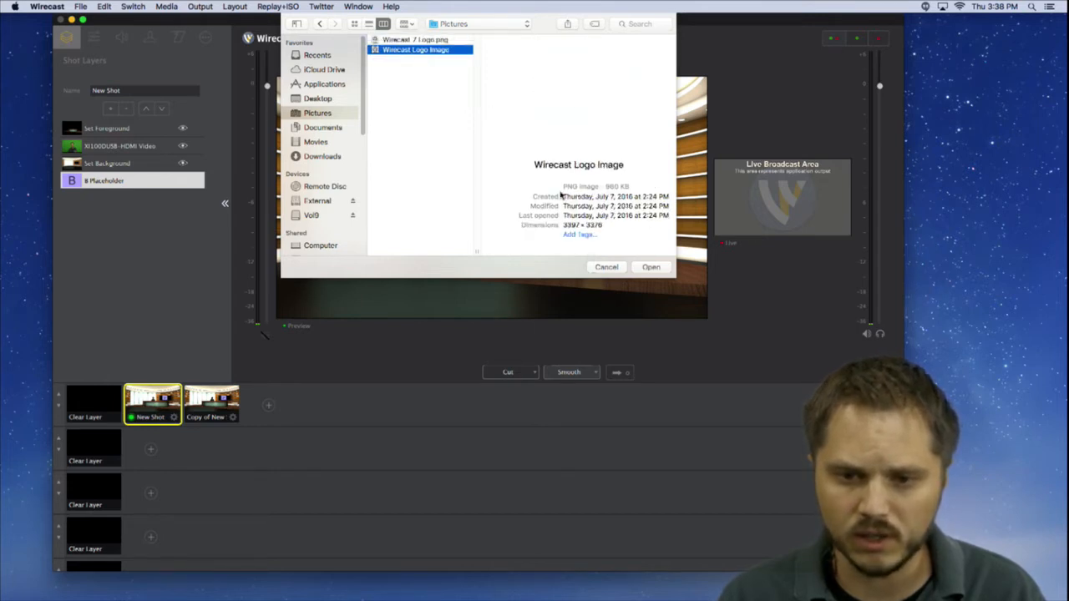
{"action": "left_click", "coordinate": [651, 267]}
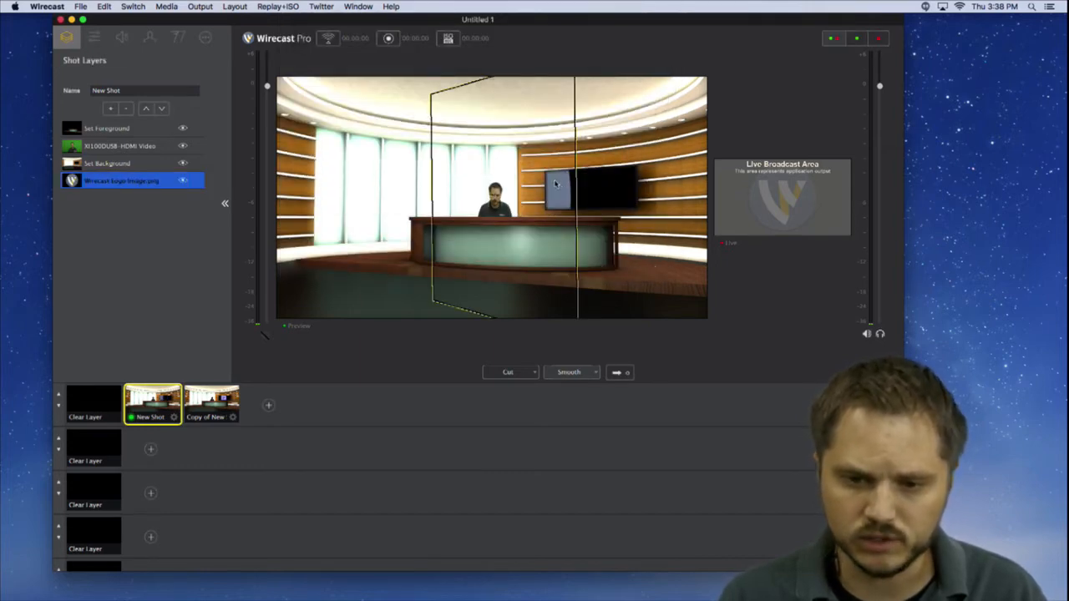
Step: Scale the Wirecast Logo Image.png layer down to 19% and centre it on the set's wall monitor
{"action": "left_click_drag", "start_coordinate": [556, 183], "coordinate": [637, 187]}
{"action": "key", "text": "super+z"}
{"action": "left_click", "coordinate": [121, 180]}
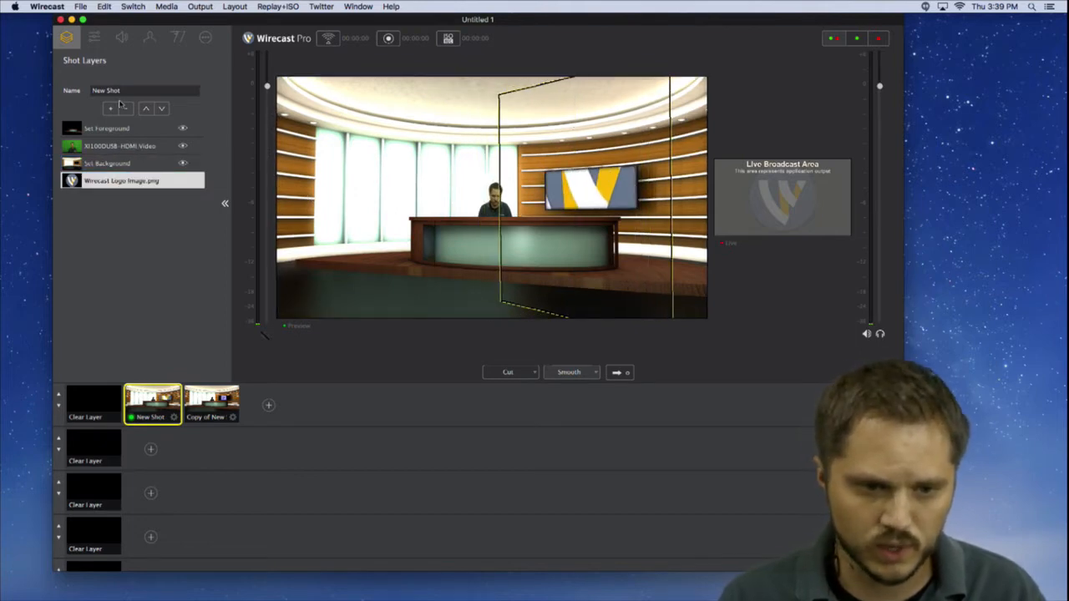
{"action": "left_click", "coordinate": [98, 36]}
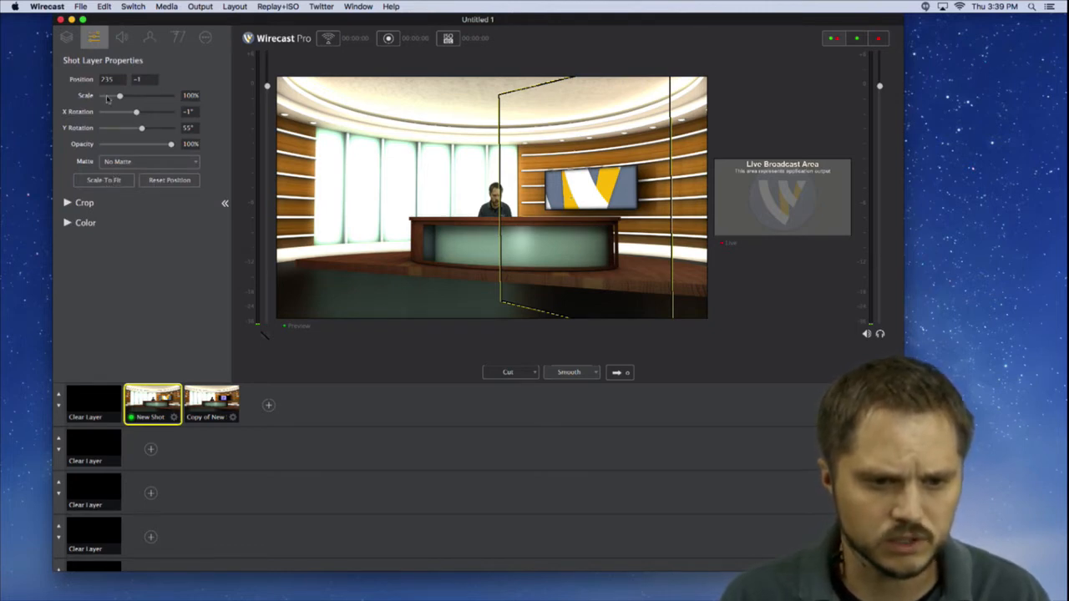
{"action": "left_click_drag", "start_coordinate": [119, 97], "coordinate": [106, 98]}
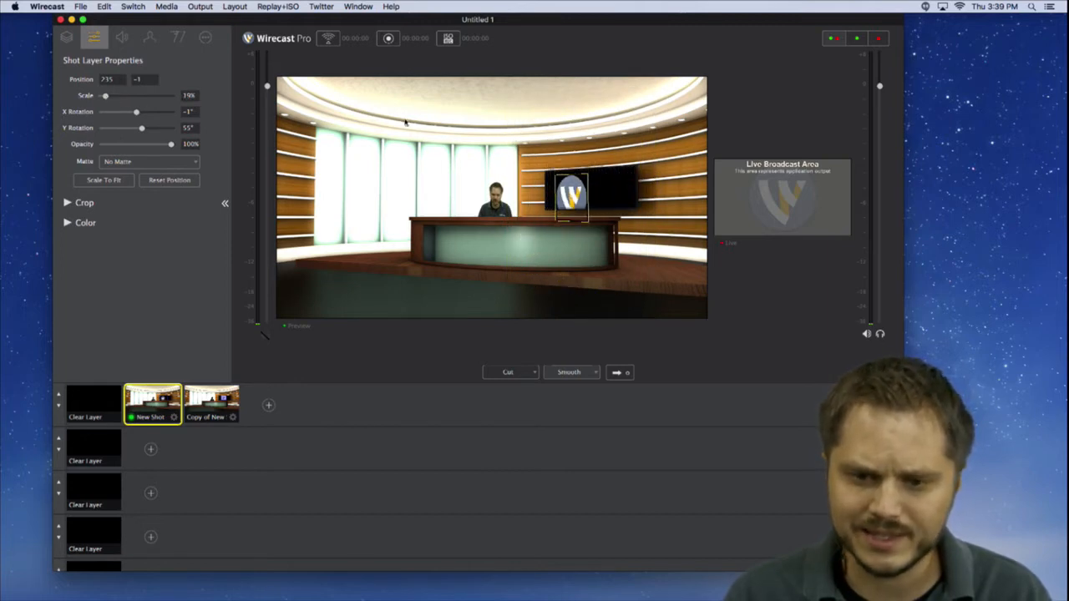
{"action": "left_click_drag", "start_coordinate": [570, 190], "coordinate": [589, 182]}
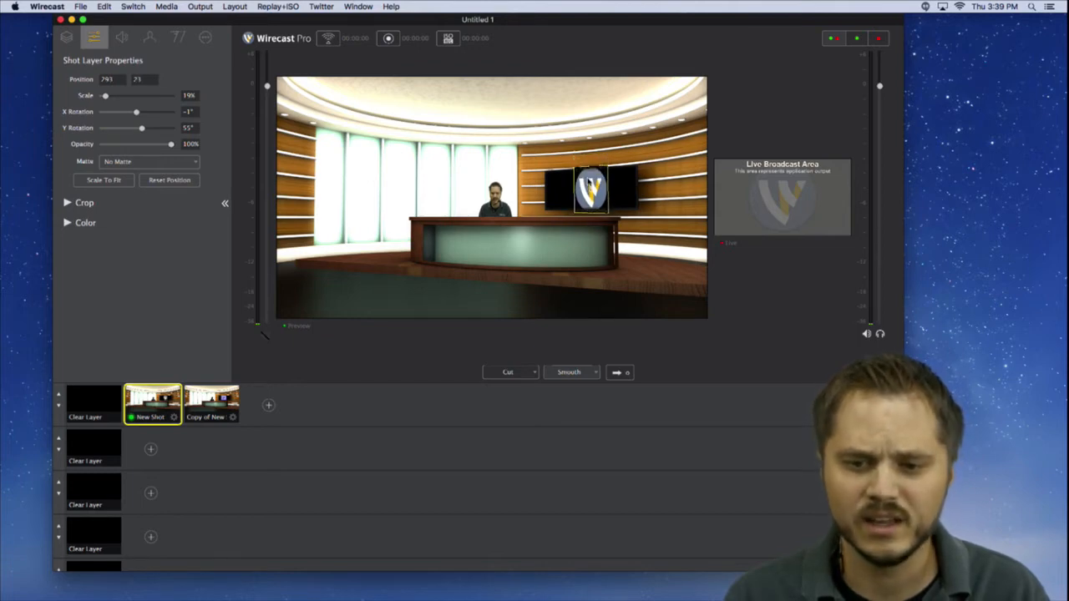
Step: Toggle the Set Background layer's visibility off and on to examine how the logo sits behind the monitor opening
{"action": "left_click", "coordinate": [67, 38]}
{"action": "left_click", "coordinate": [131, 164]}
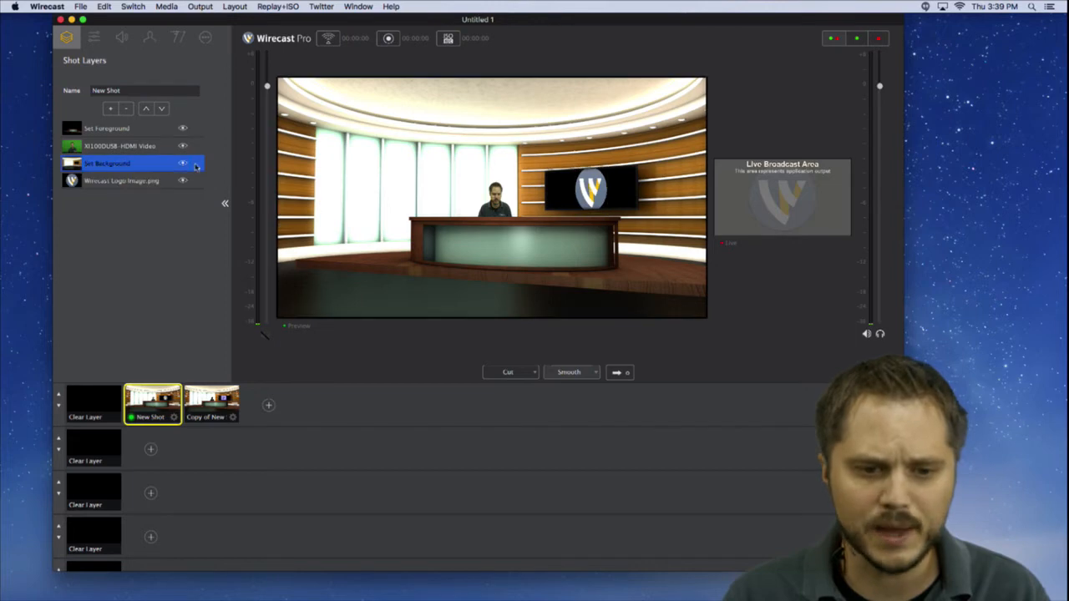
{"action": "left_click", "coordinate": [183, 163]}
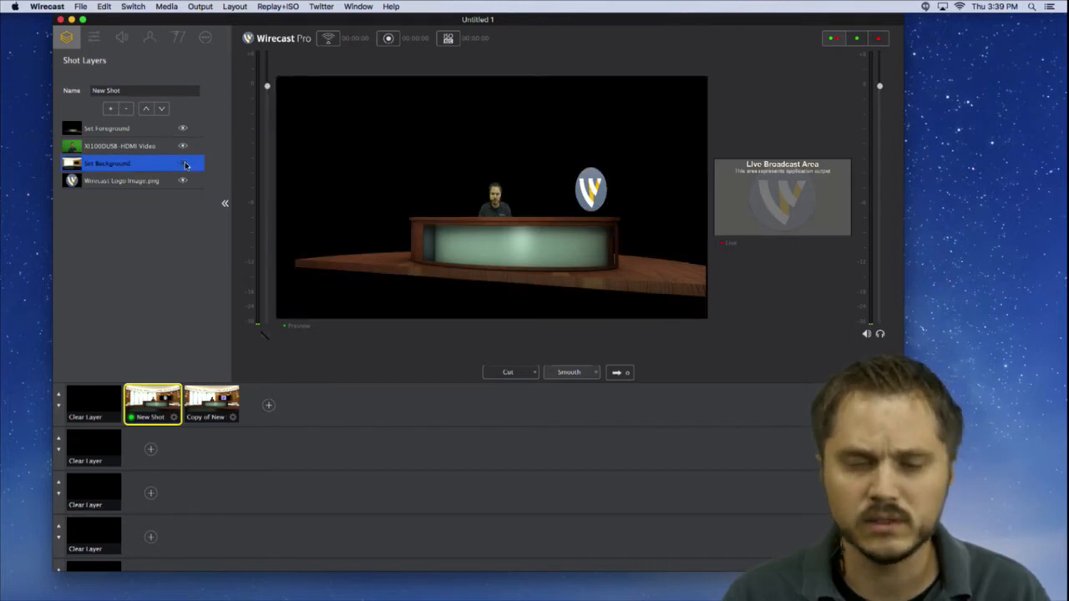
{"action": "left_click", "coordinate": [184, 164]}
{"action": "left_click", "coordinate": [184, 164]}
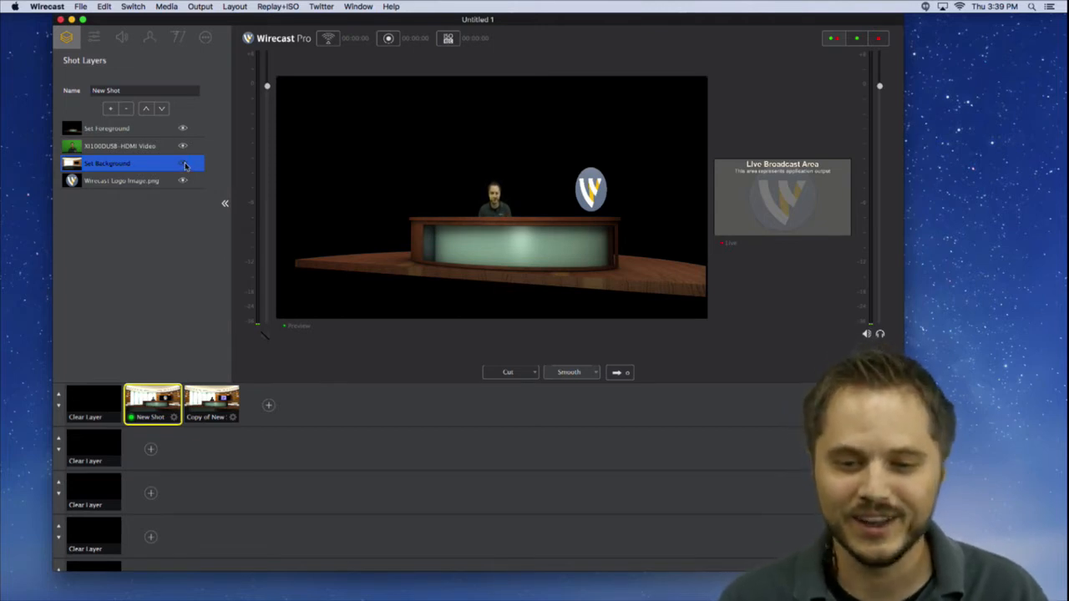
{"action": "left_click", "coordinate": [184, 164]}
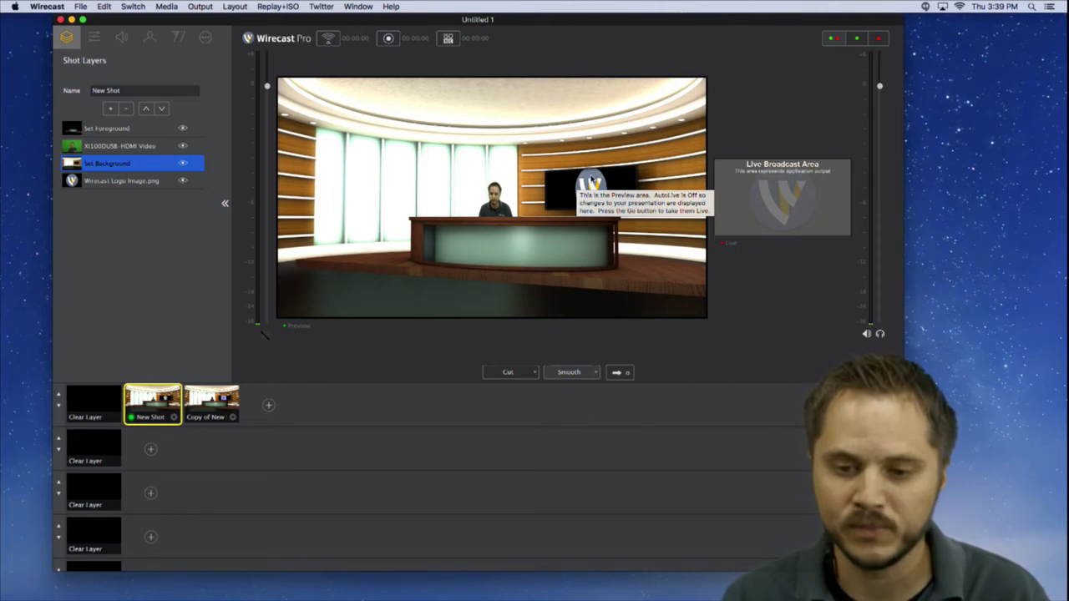
Step: Select the Wirecast Logo Image.png layer and fine-tune its placement on the wall monitor
{"action": "mouse_move", "coordinate": [590, 179]}
{"action": "left_mouse_down"}
{"action": "mouse_move", "coordinate": [522, 180]}
{"action": "mouse_move", "coordinate": [622, 179]}
{"action": "mouse_move", "coordinate": [592, 179]}
{"action": "left_mouse_up"}
{"action": "key", "text": "super+z"}
{"action": "left_click", "coordinate": [152, 182]}
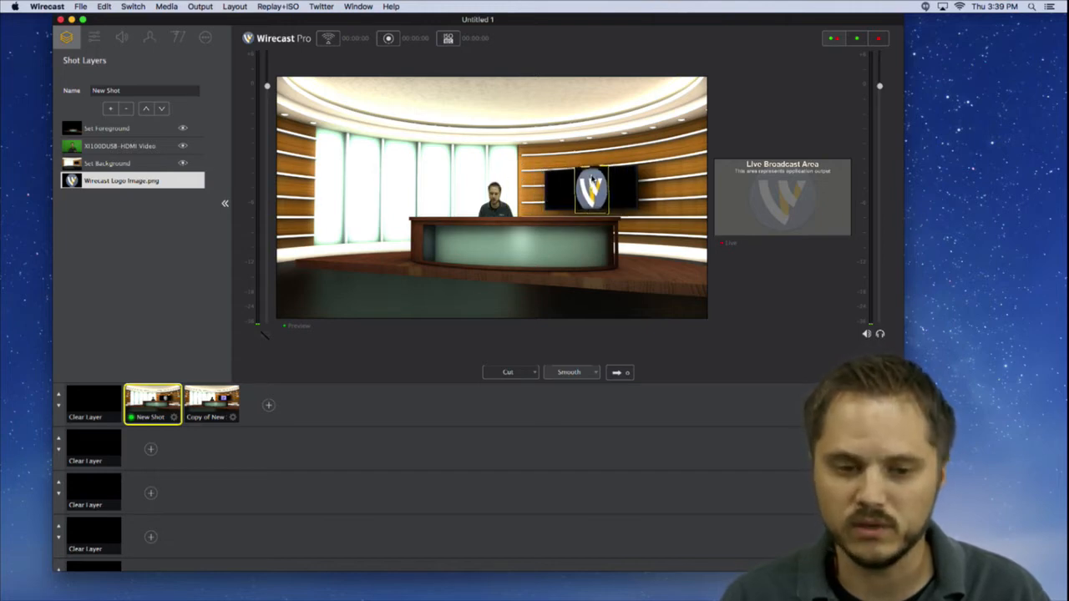
Step: In Copy of New Shot, start replacing the B Placeholder media with a media file
{"action": "left_click", "coordinate": [219, 406]}
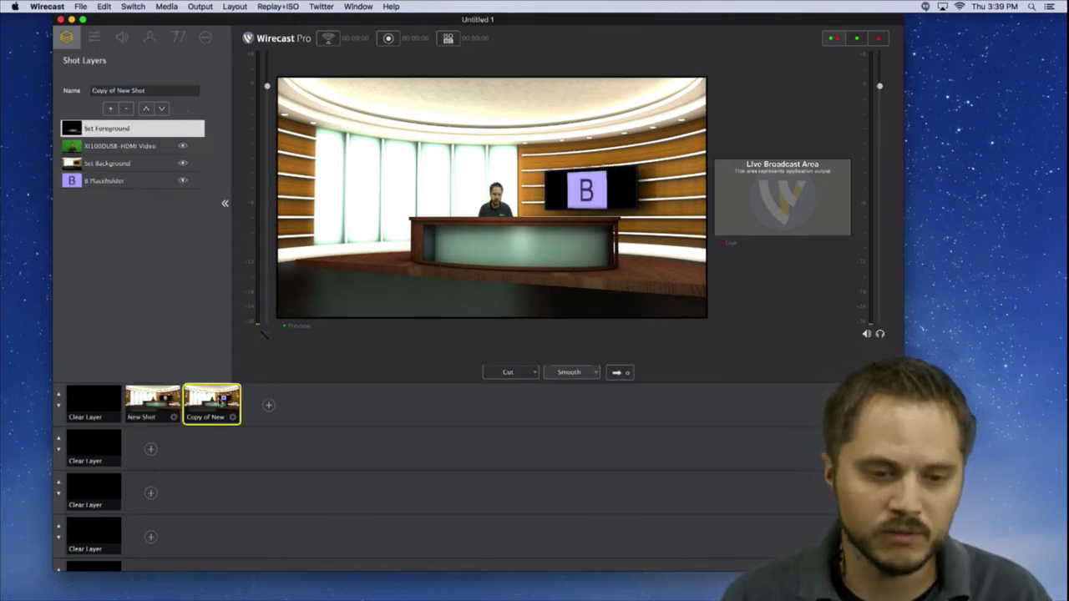
{"action": "left_click", "coordinate": [125, 179]}
{"action": "left_click", "coordinate": [136, 182]}
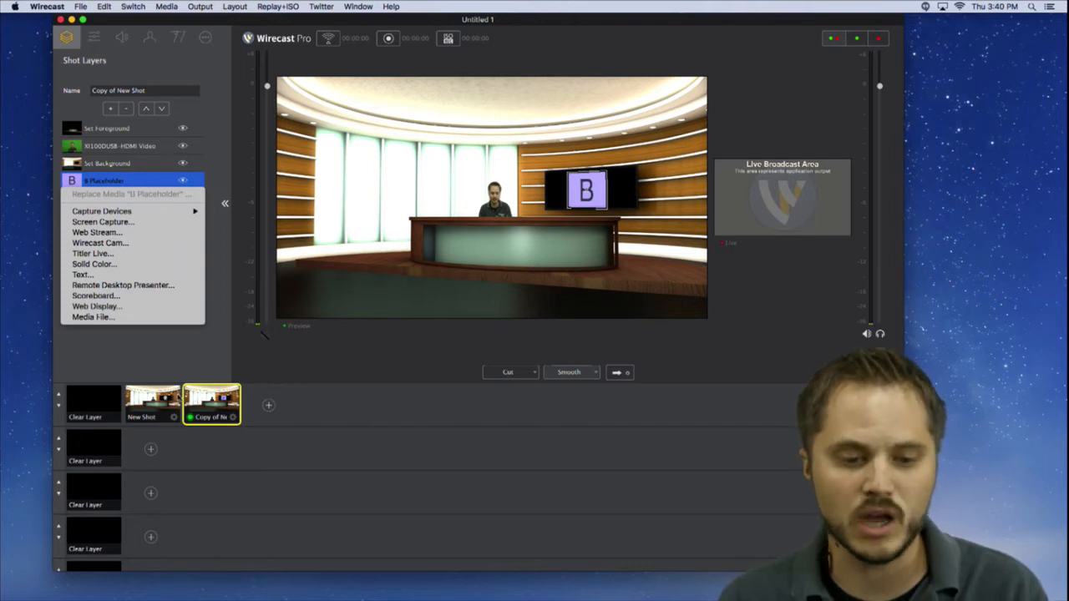
{"action": "left_click", "coordinate": [92, 317]}
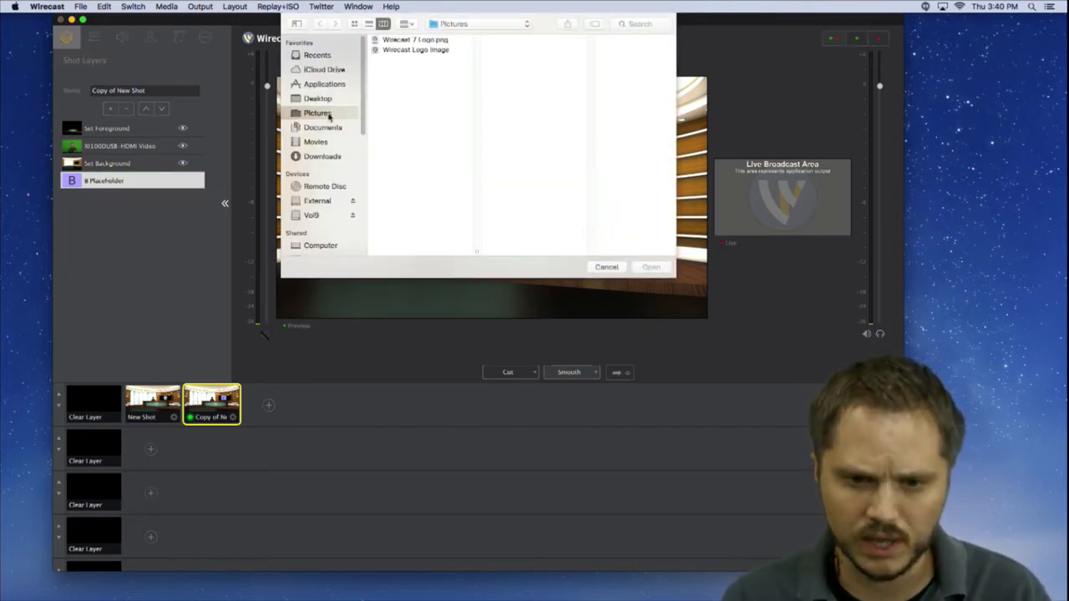
Step: Look through the Documents, Pictures, Movies and Downloads folders for a replacement media file
{"action": "left_click", "coordinate": [326, 129]}
{"action": "left_click", "coordinate": [324, 115]}
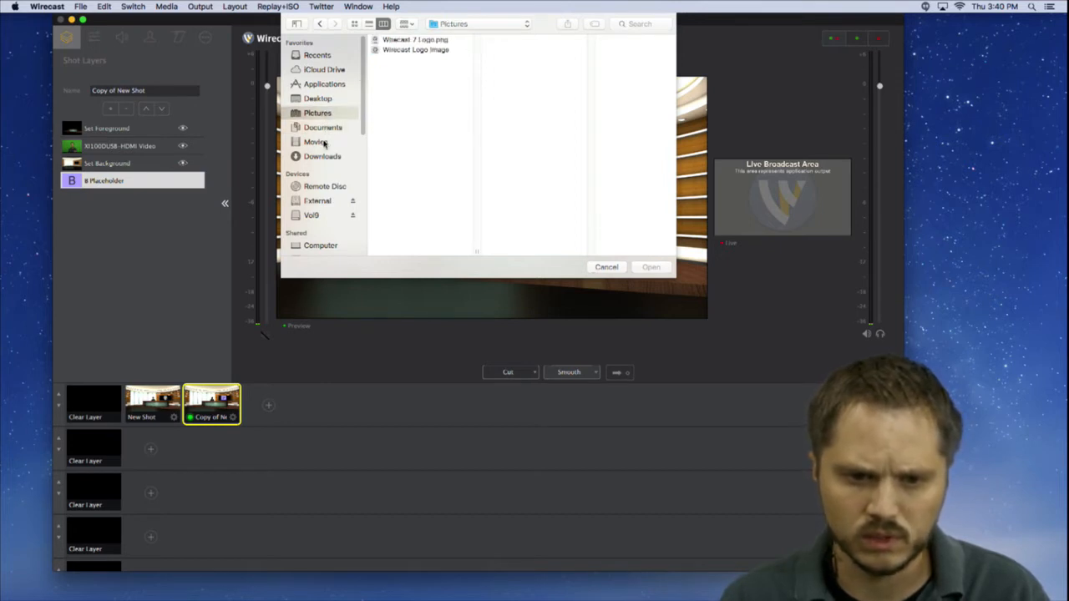
{"action": "left_click", "coordinate": [323, 143]}
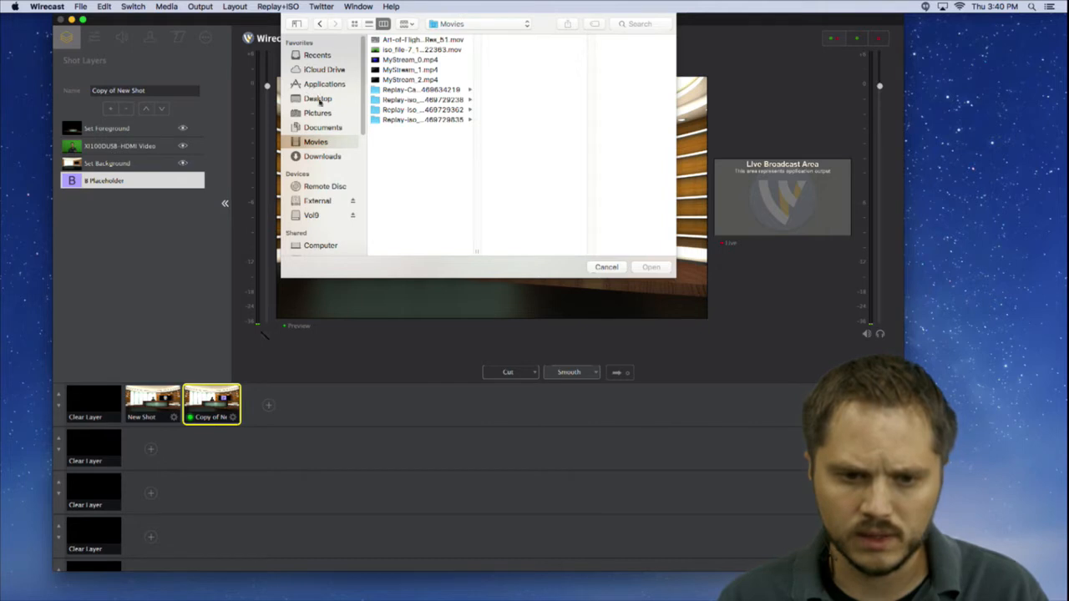
{"action": "left_click", "coordinate": [322, 127]}
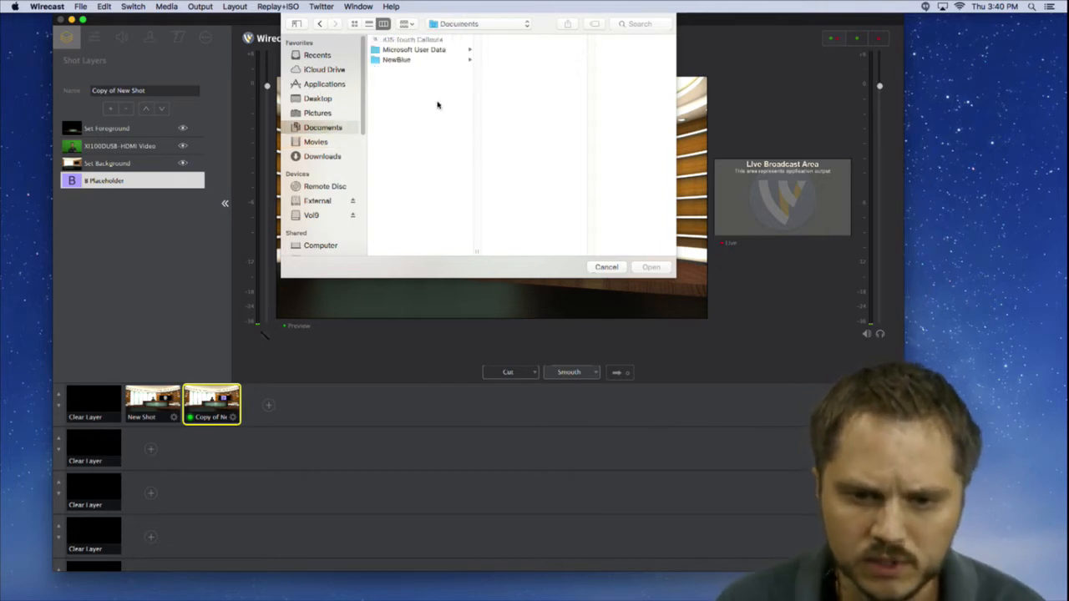
{"action": "left_click", "coordinate": [325, 143]}
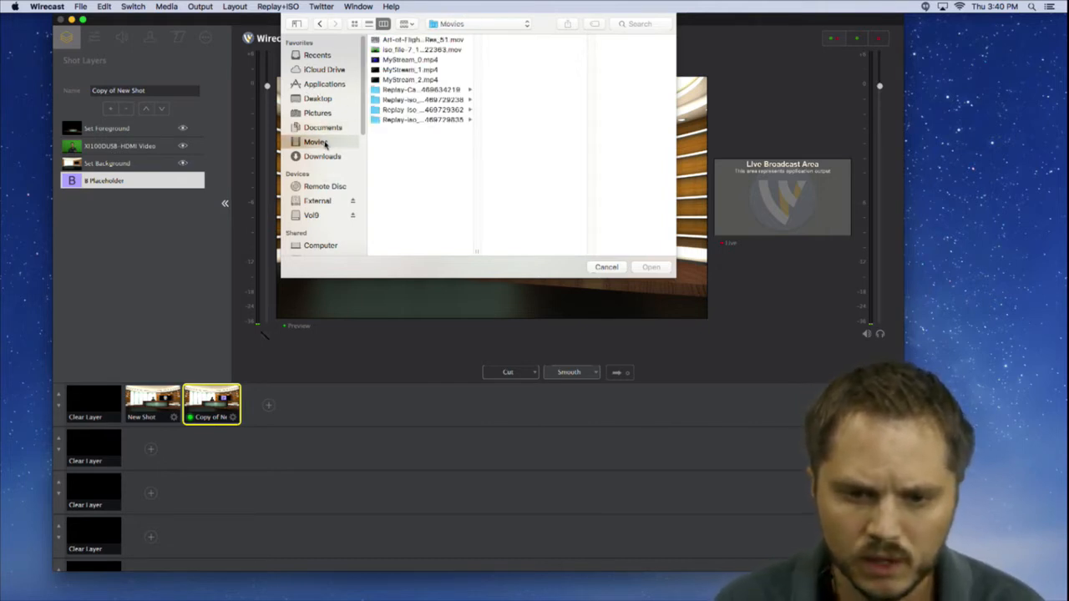
{"action": "left_click", "coordinate": [322, 155]}
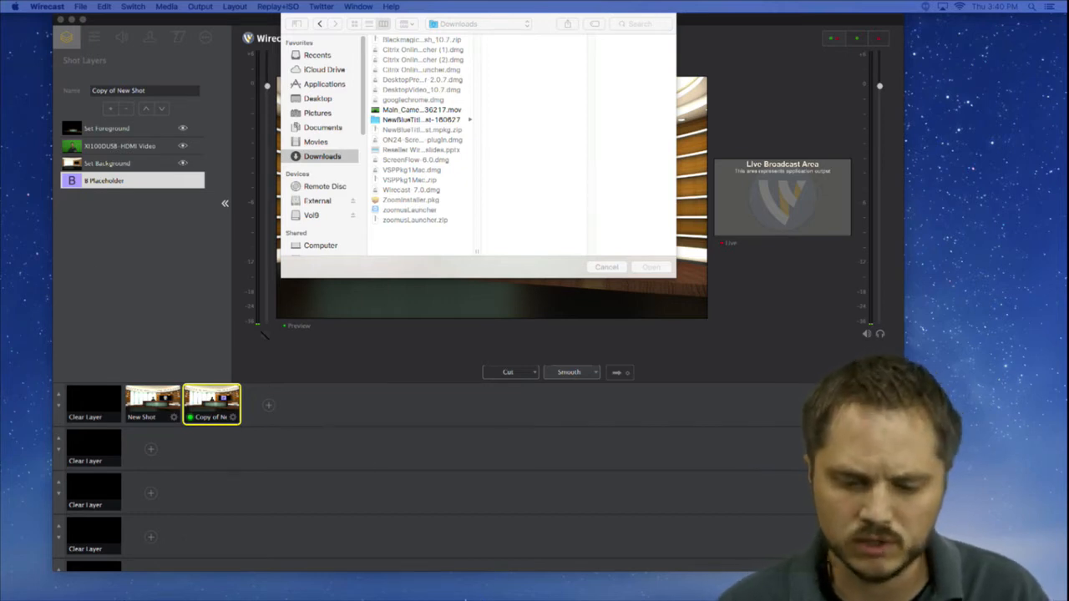
Step: Switch to Safari, open the Telestream website and capture a screenshot of the browser window
{"action": "mouse_move", "coordinate": [469, 585]}
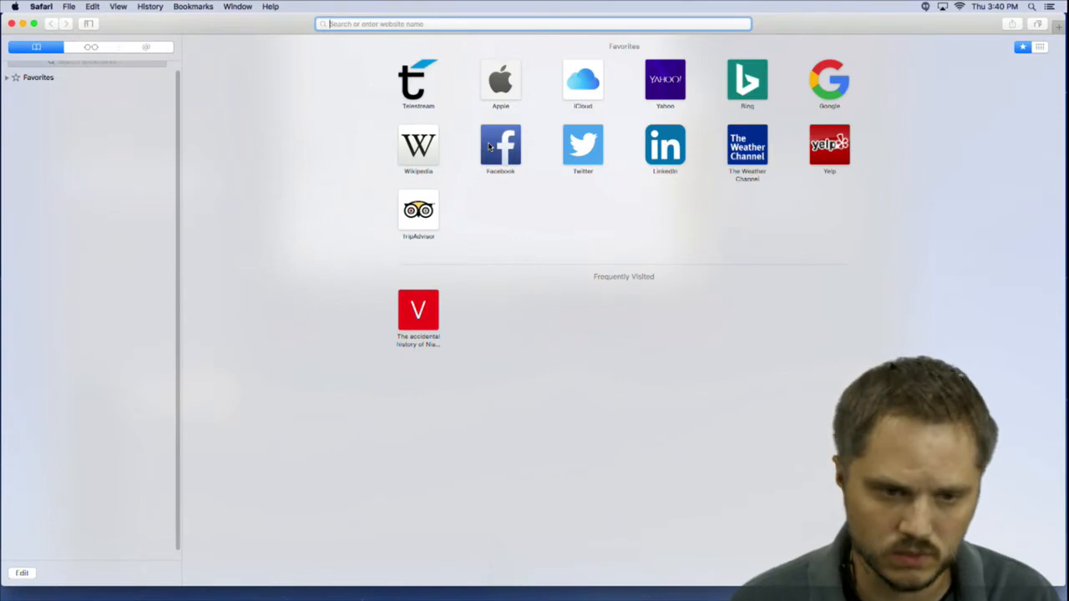
{"action": "left_click", "coordinate": [418, 81]}
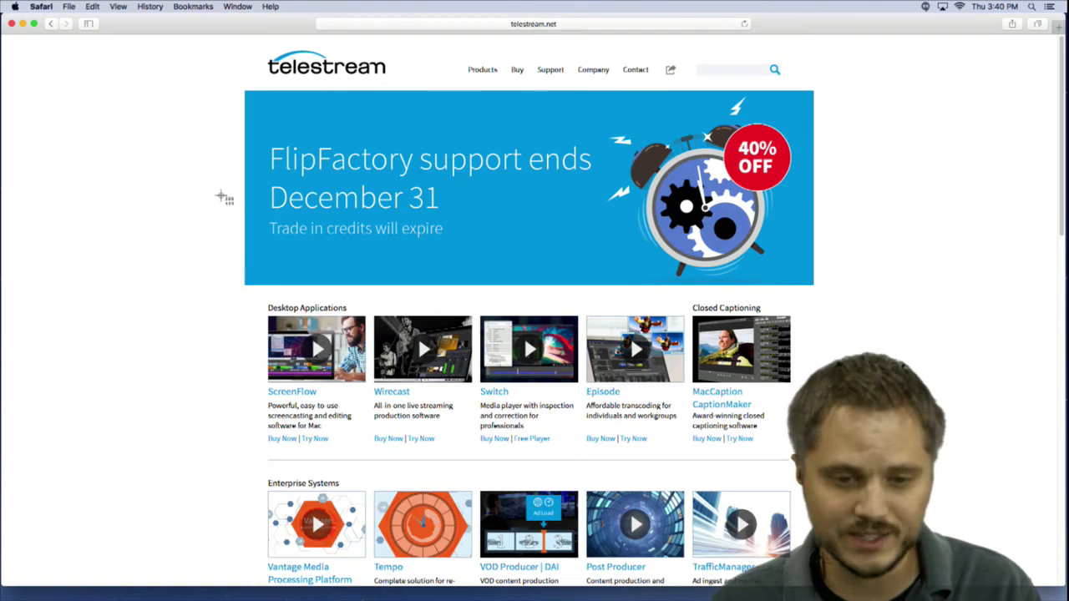
{"action": "key", "text": "space"}
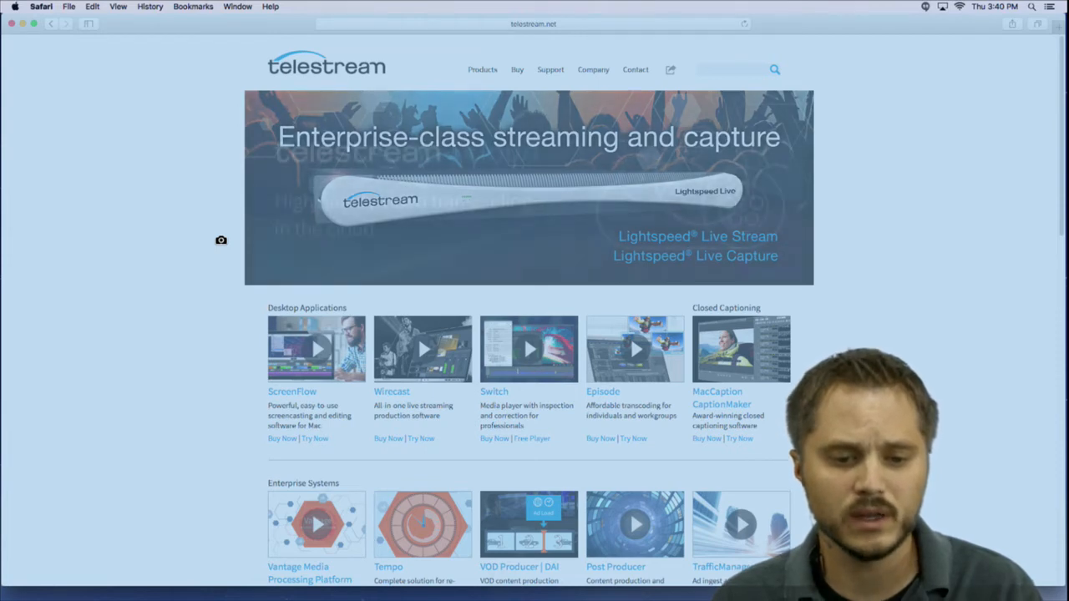
{"action": "left_click", "coordinate": [221, 241]}
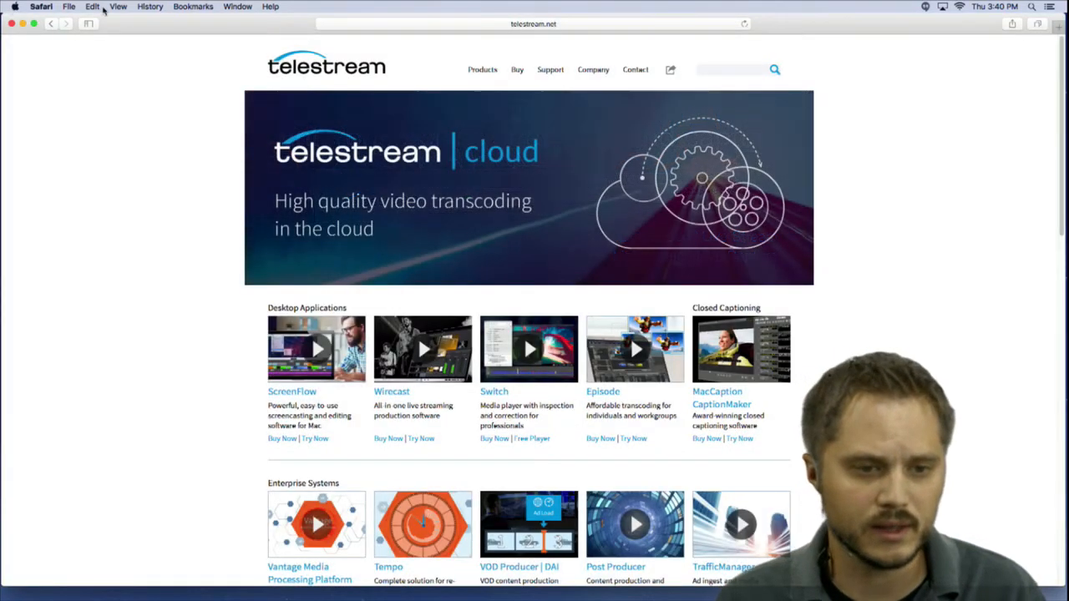
Step: Minimise Safari and replace the B Placeholder in Wirecast with the 3.40.33 PM screenshot from the Desktop folder
{"action": "left_click", "coordinate": [34, 23]}
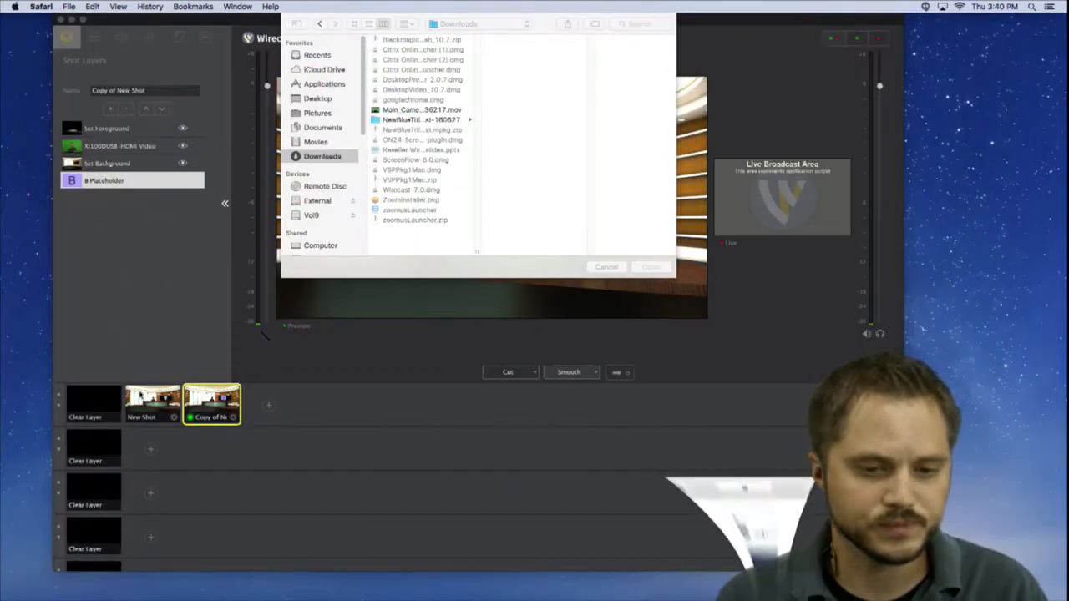
{"action": "left_click", "coordinate": [318, 98]}
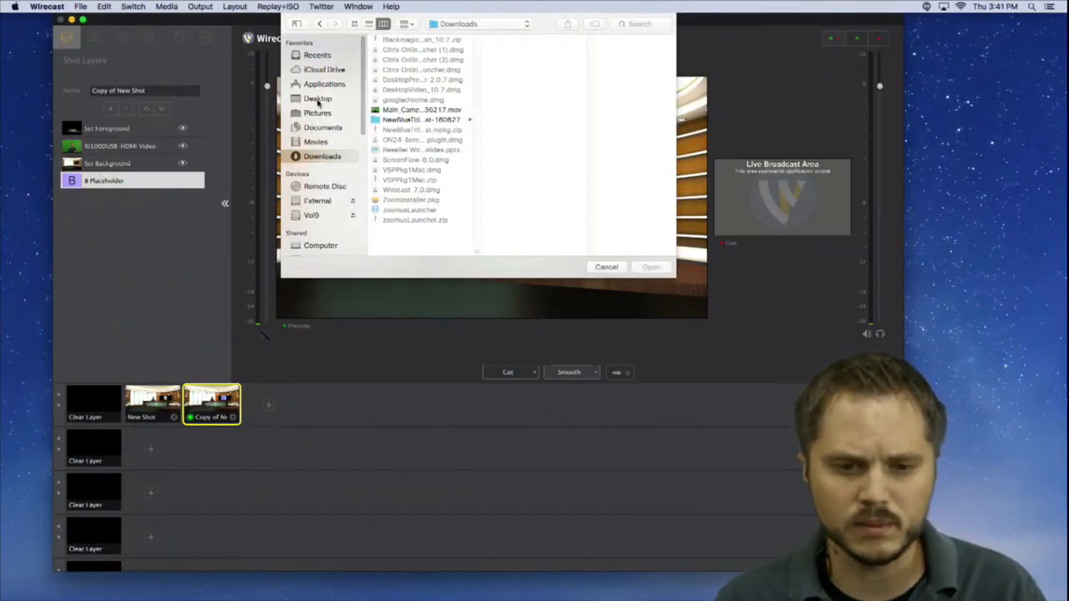
{"action": "left_click", "coordinate": [412, 60]}
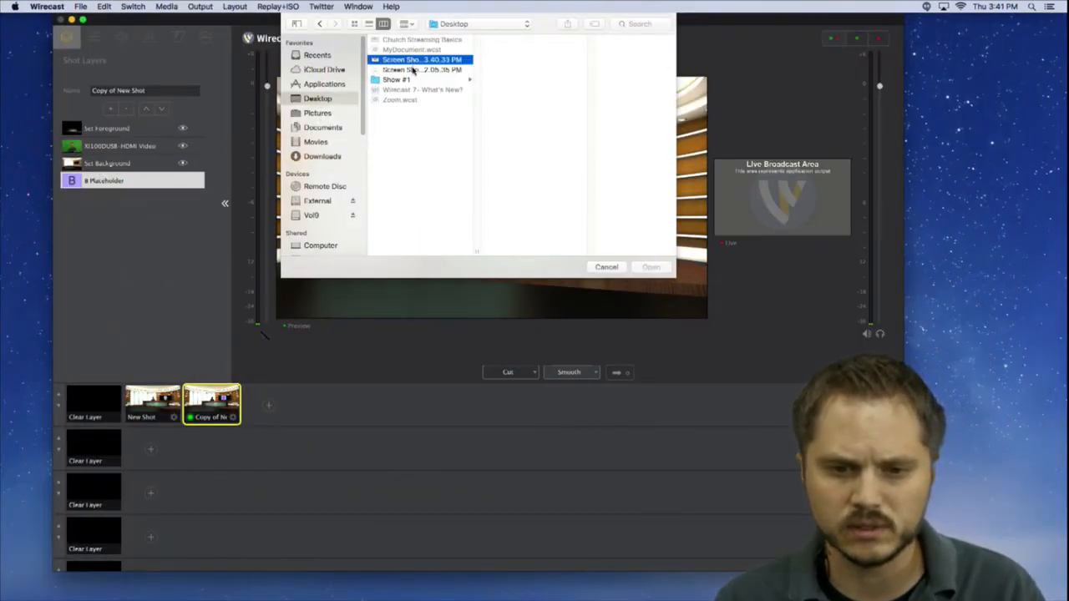
{"action": "left_click", "coordinate": [651, 267]}
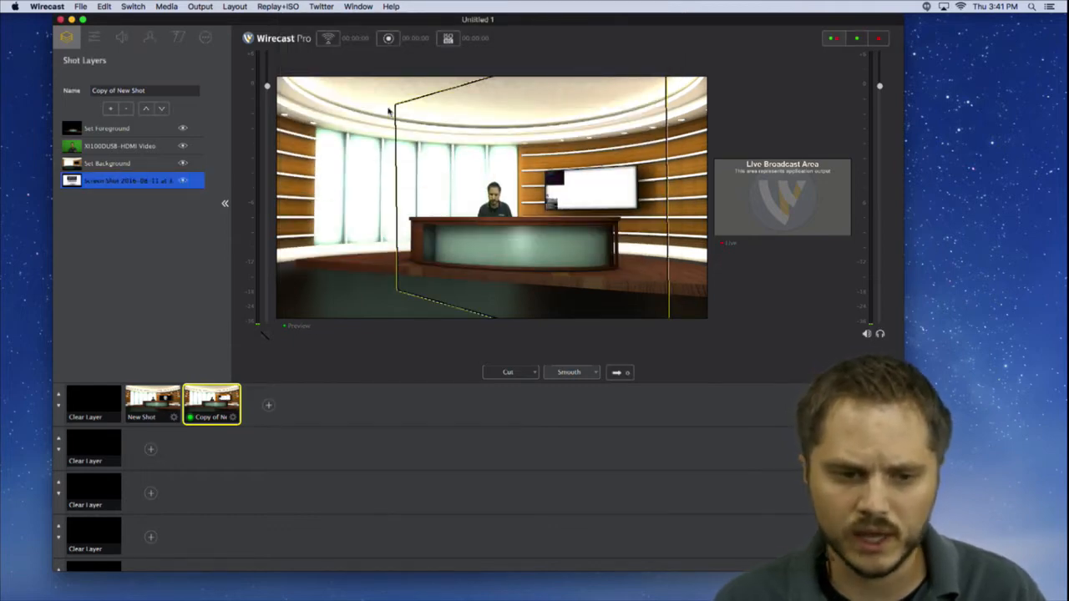
Step: Scale the screenshot layer down to roughly the wall monitor's size and try to move it onto the monitor
{"action": "left_click", "coordinate": [96, 41]}
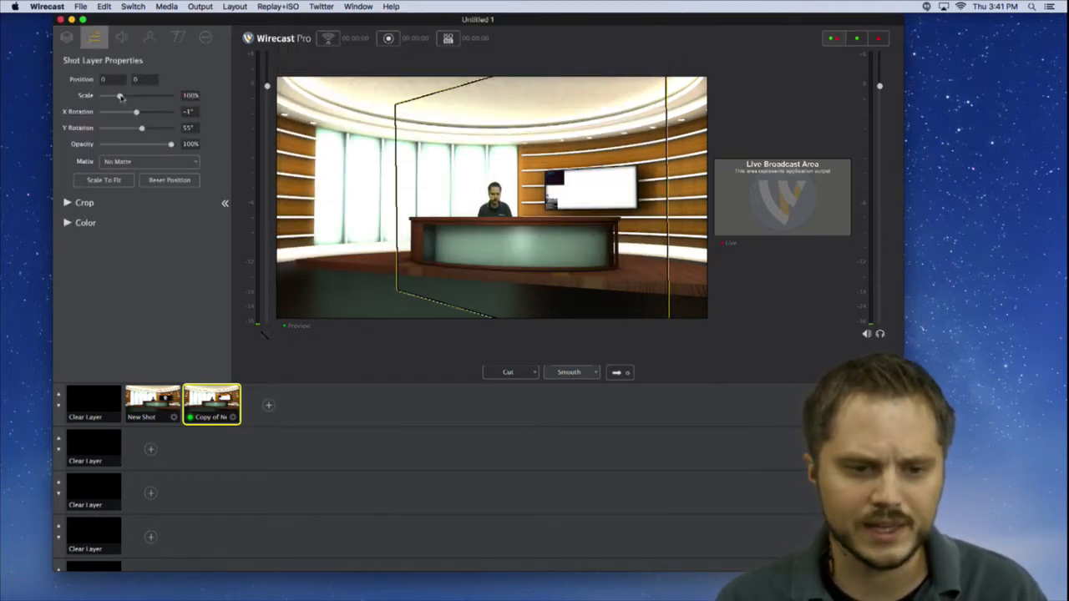
{"action": "left_click_drag", "start_coordinate": [121, 97], "coordinate": [106, 96]}
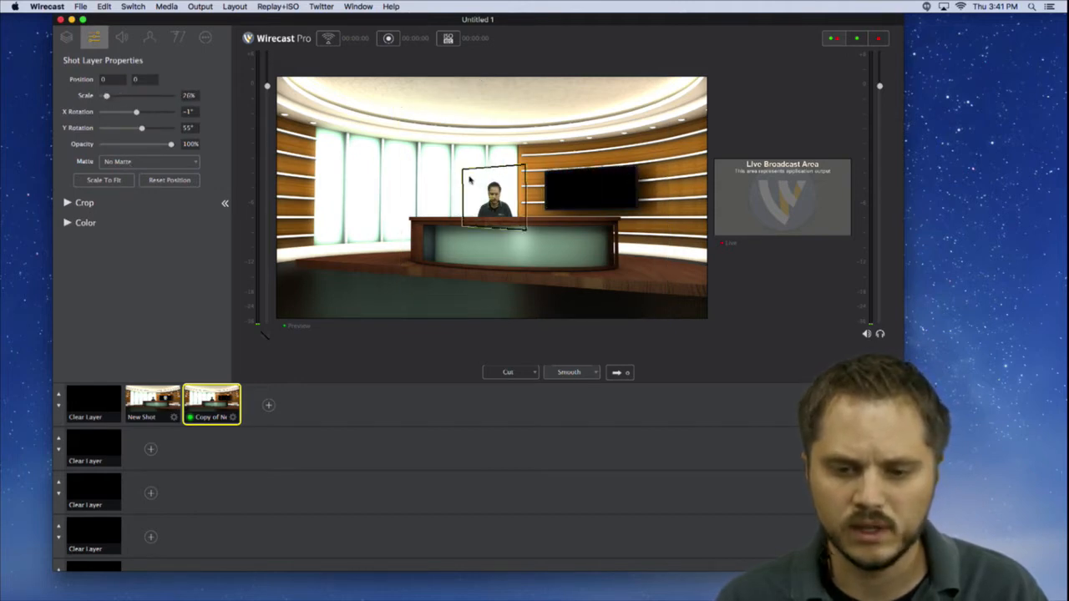
{"action": "left_click_drag", "start_coordinate": [475, 180], "coordinate": [559, 178]}
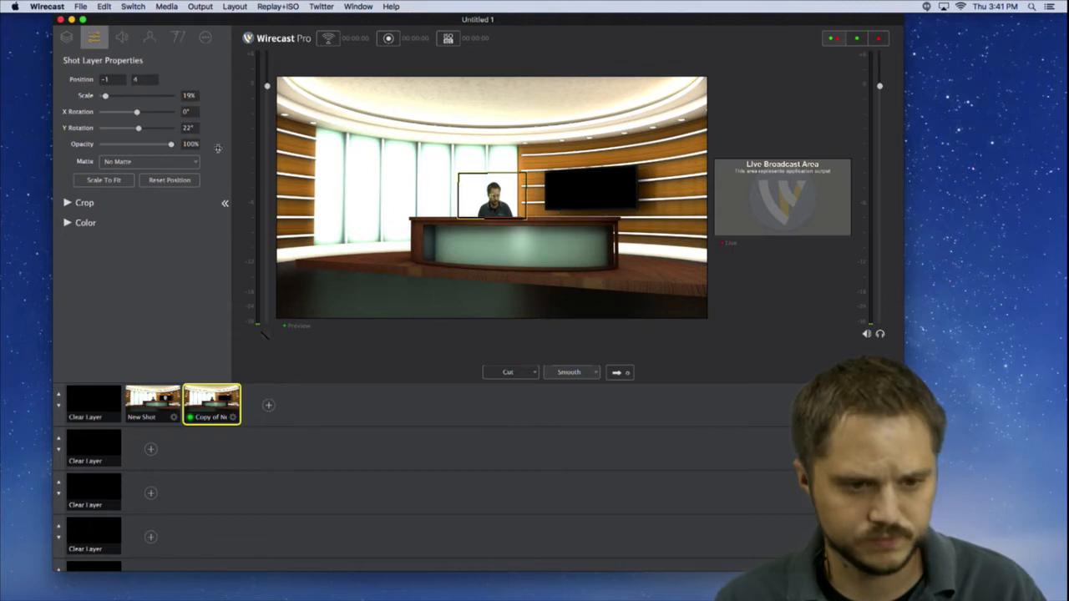
Step: Hide the Set Background layer, move the screenshot towards the monitor area and undo the stray move of the set foreground
{"action": "left_click", "coordinate": [67, 37]}
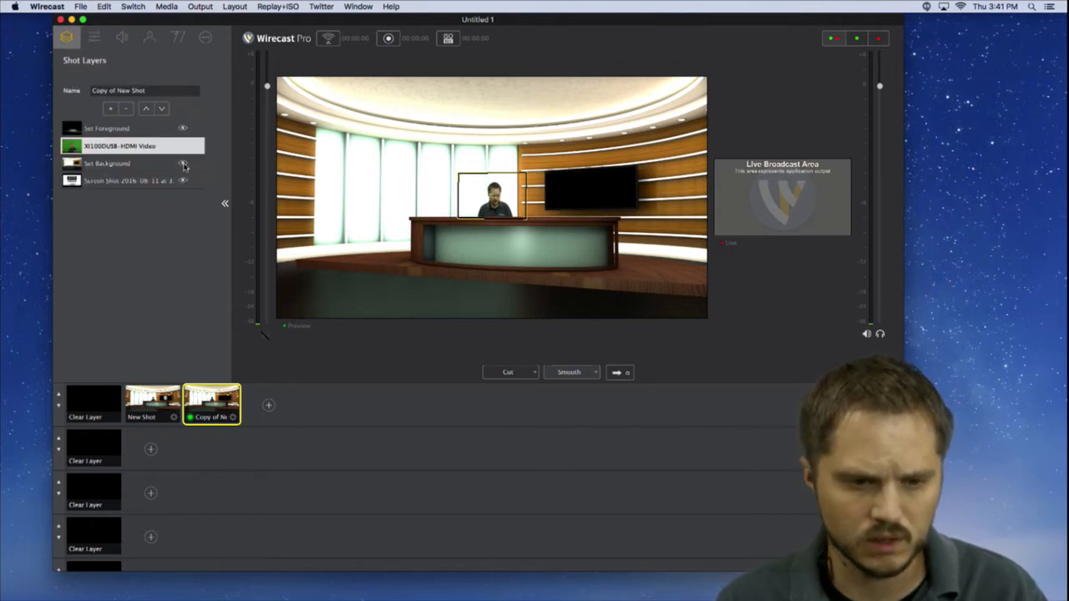
{"action": "left_click", "coordinate": [183, 164]}
{"action": "left_click_drag", "start_coordinate": [518, 183], "coordinate": [573, 176]}
{"action": "left_click_drag", "start_coordinate": [512, 209], "coordinate": [496, 196]}
{"action": "key", "text": "super+z"}
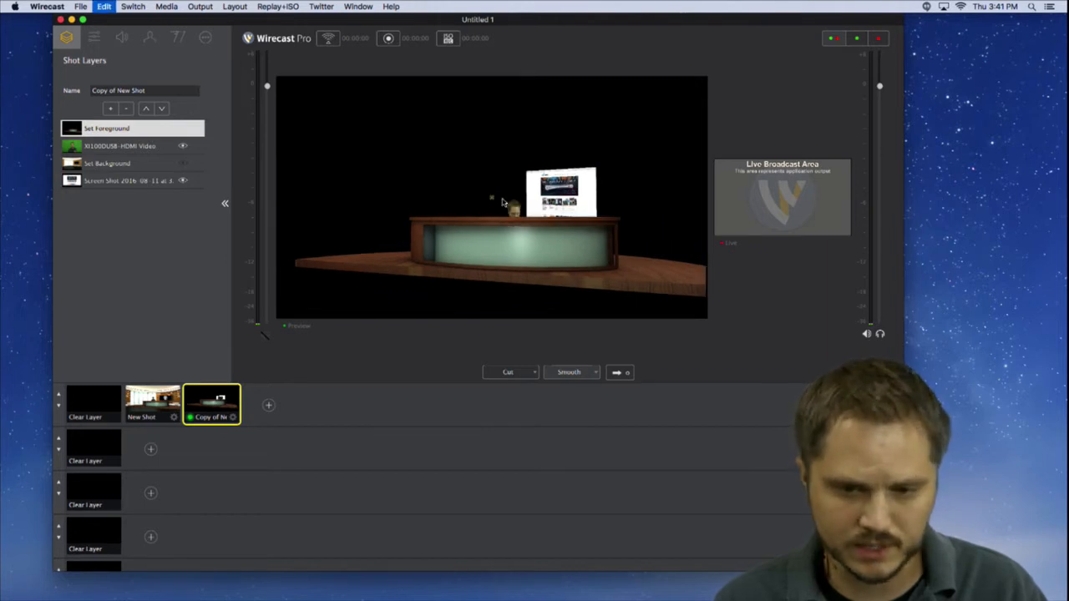
Step: Hide the Set Foreground layer and move the presenter video away from the screenshot
{"action": "left_click", "coordinate": [193, 132]}
{"action": "left_click", "coordinate": [185, 130]}
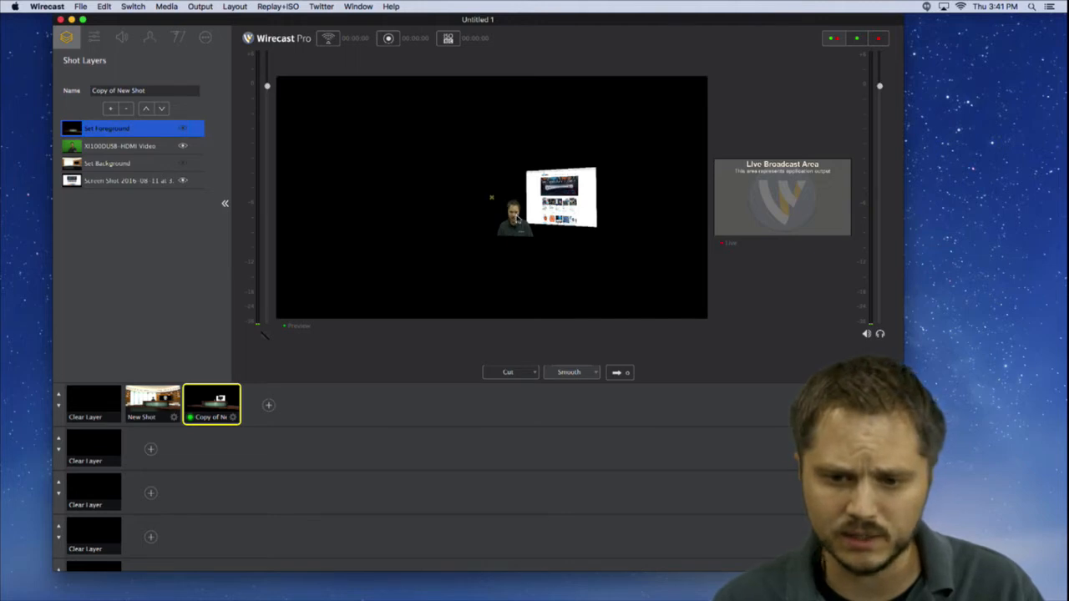
{"action": "left_click_drag", "start_coordinate": [514, 219], "coordinate": [484, 200]}
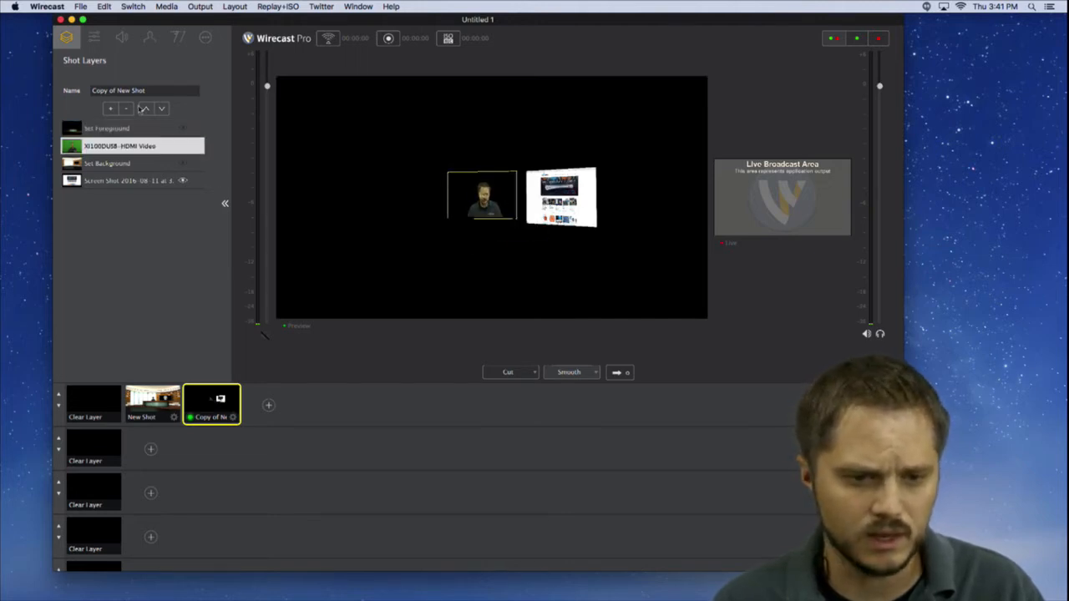
Step: Make the Set Foreground and Set Background layers visible again in Copy of New Shot
{"action": "left_click", "coordinate": [138, 129]}
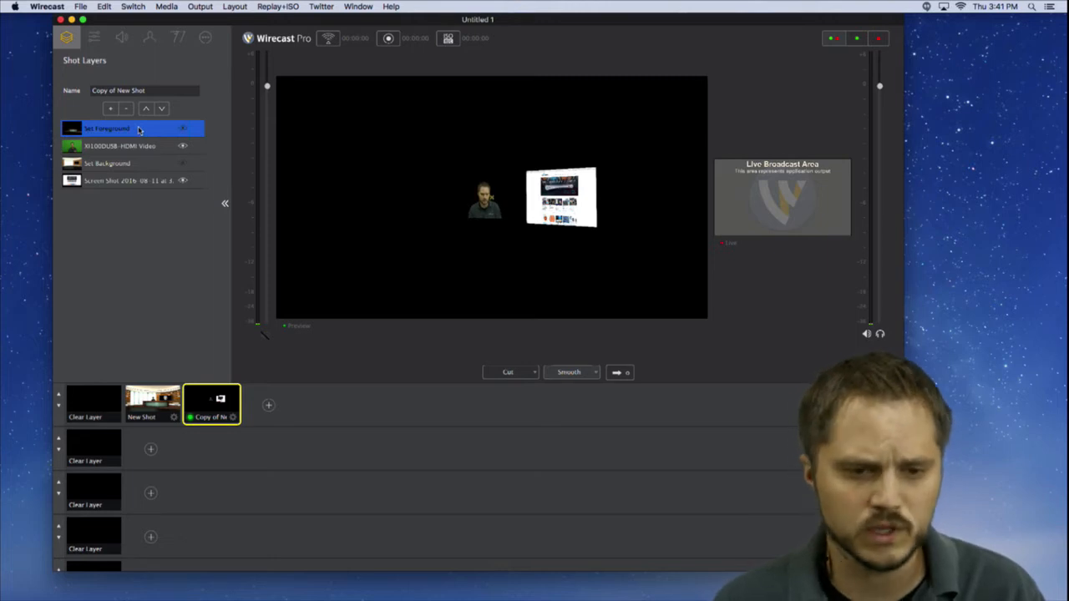
{"action": "left_click", "coordinate": [185, 130]}
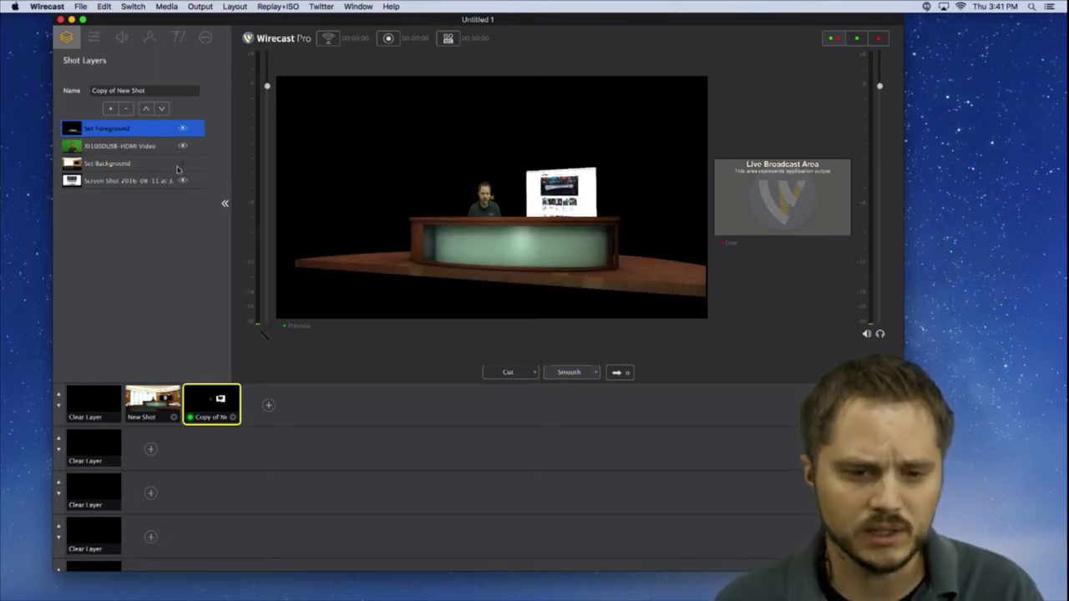
{"action": "left_click", "coordinate": [183, 166]}
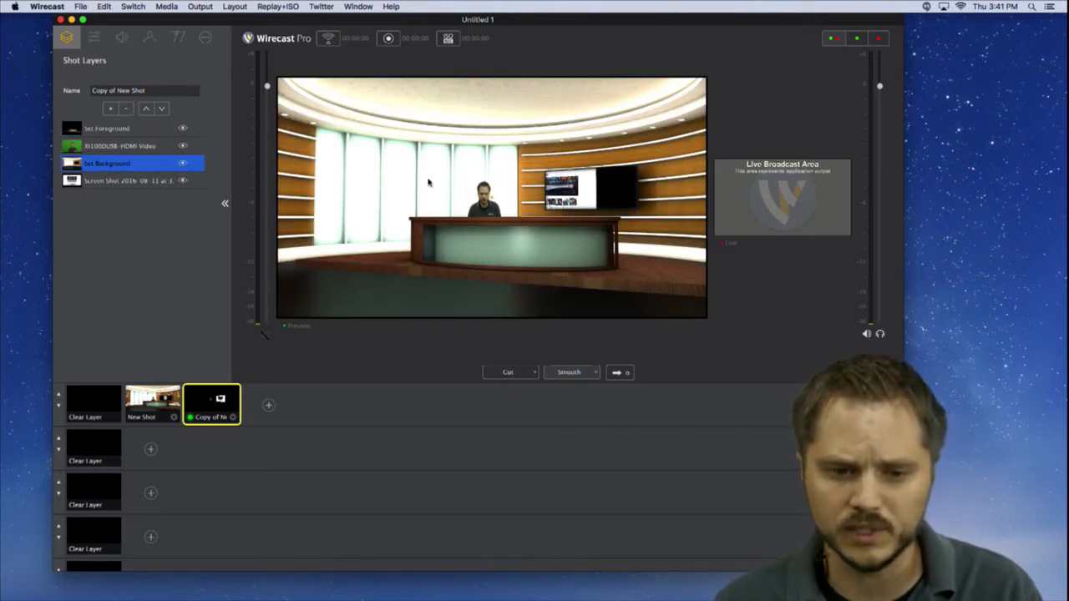
Step: Reposition the presenter video behind the desk and move the screenshot onto the wall monitor
{"action": "left_click", "coordinate": [180, 147]}
{"action": "left_click_drag", "start_coordinate": [473, 188], "coordinate": [493, 189]}
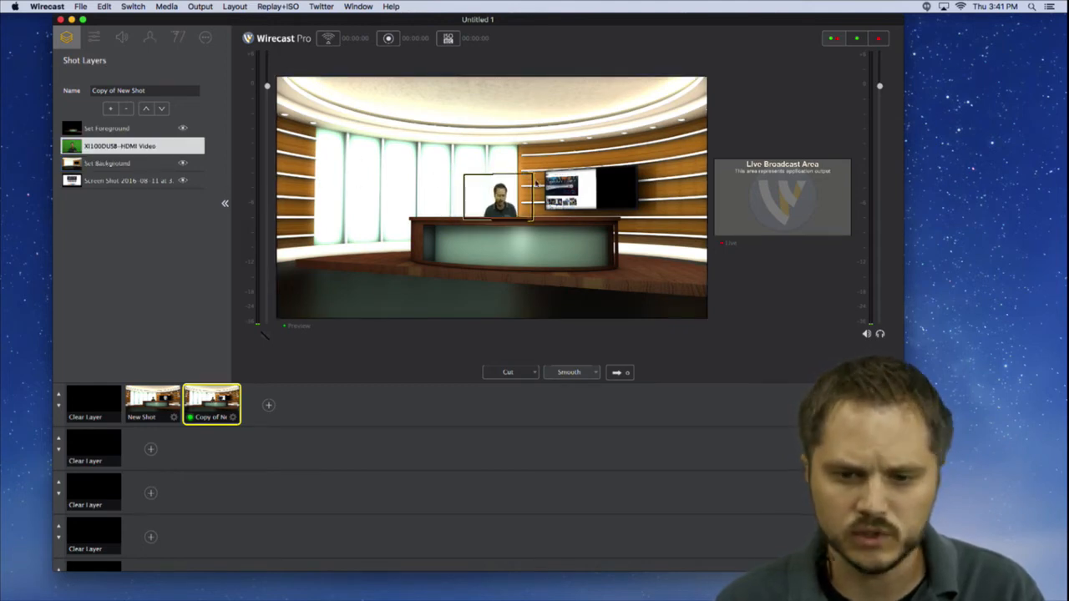
{"action": "left_click_drag", "start_coordinate": [570, 188], "coordinate": [594, 187]}
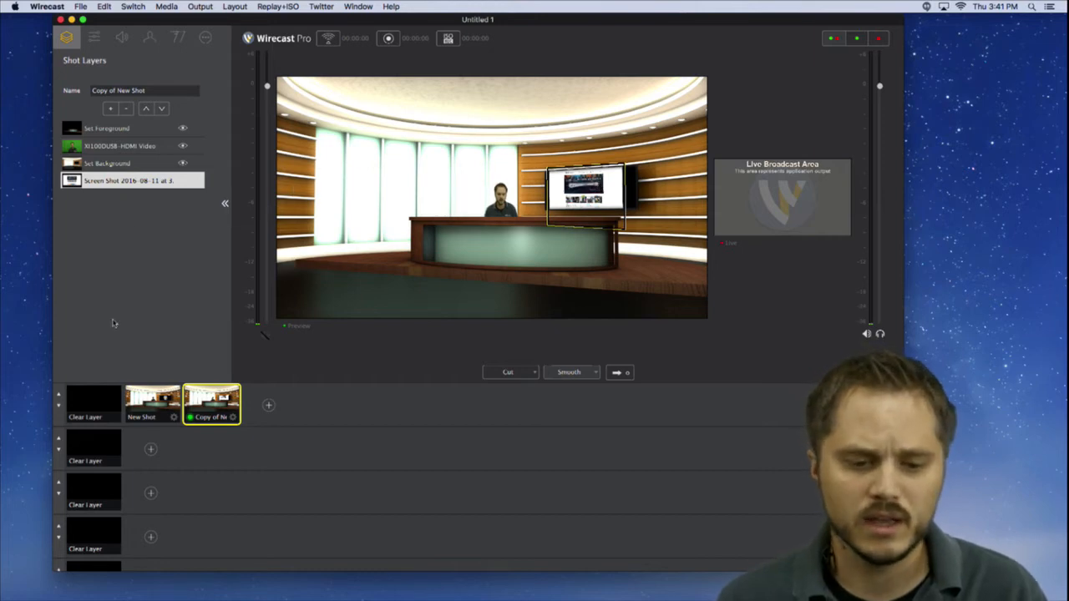
Step: Compare New Shot and Copy of New Shot by switching between them in the preview
{"action": "left_click", "coordinate": [157, 409]}
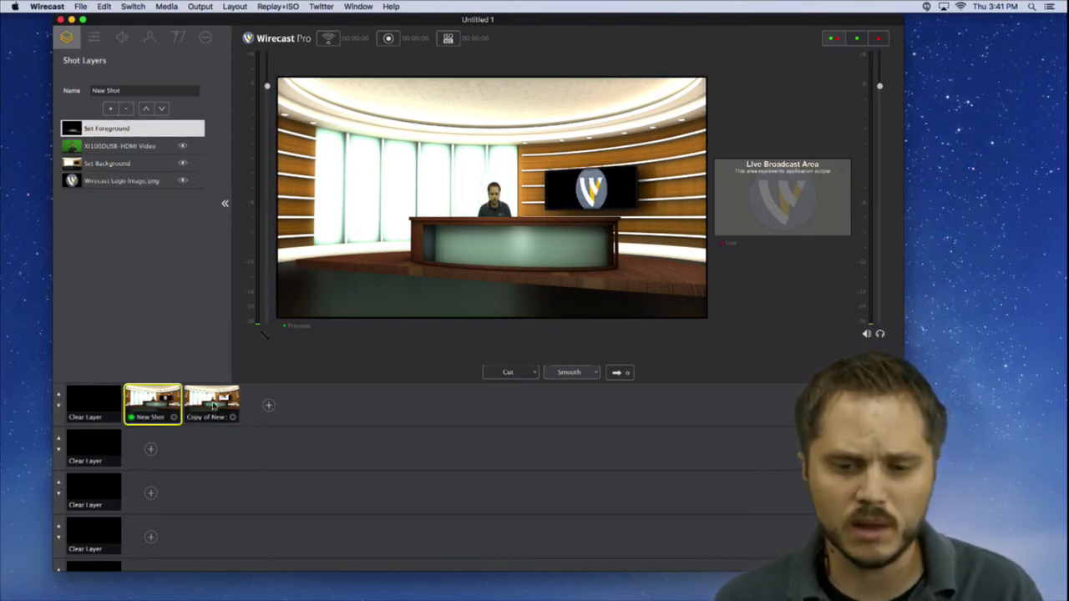
{"action": "left_click", "coordinate": [213, 407]}
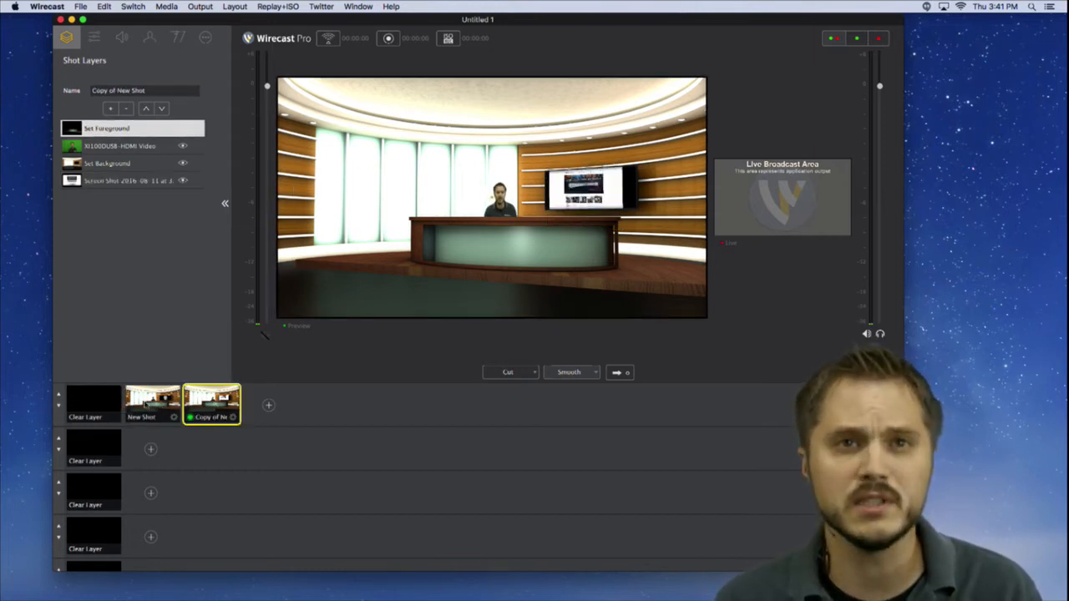
{"action": "left_click", "coordinate": [177, 397]}
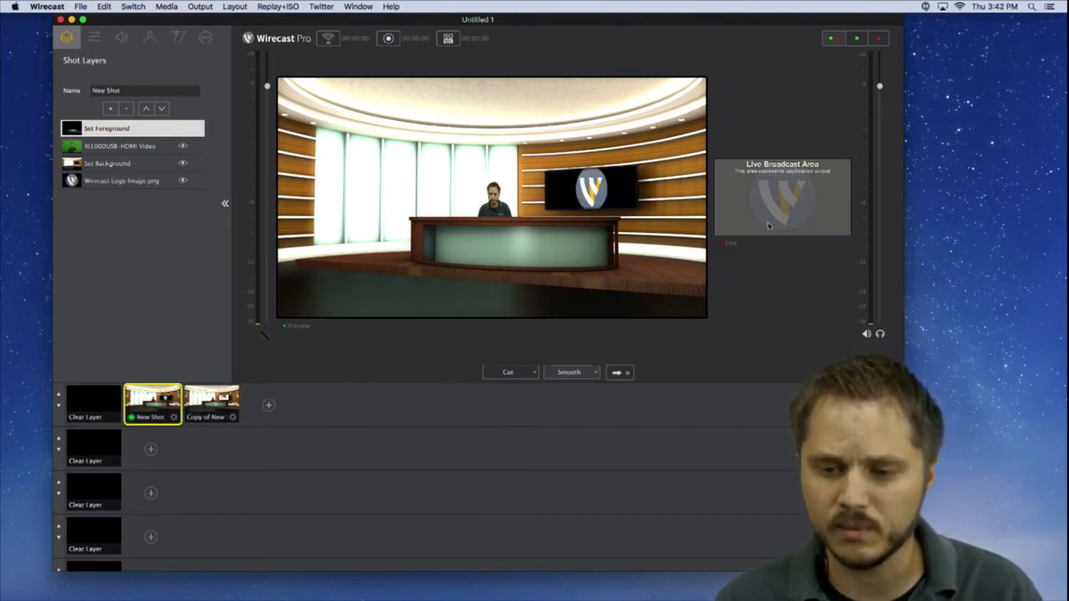
Step: Enlarge the Live Broadcast Area relative to the preview and send Copy of New Shot live with the Smooth transition
{"action": "left_click_drag", "start_coordinate": [710, 222], "coordinate": [449, 248]}
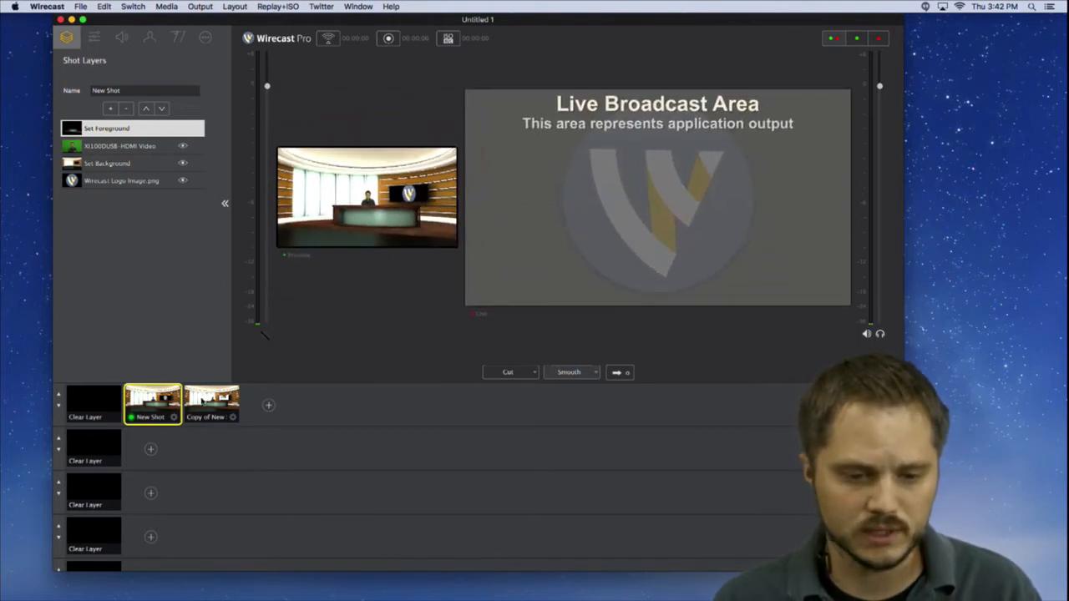
{"action": "left_click", "coordinate": [202, 402]}
{"action": "left_click", "coordinate": [153, 404]}
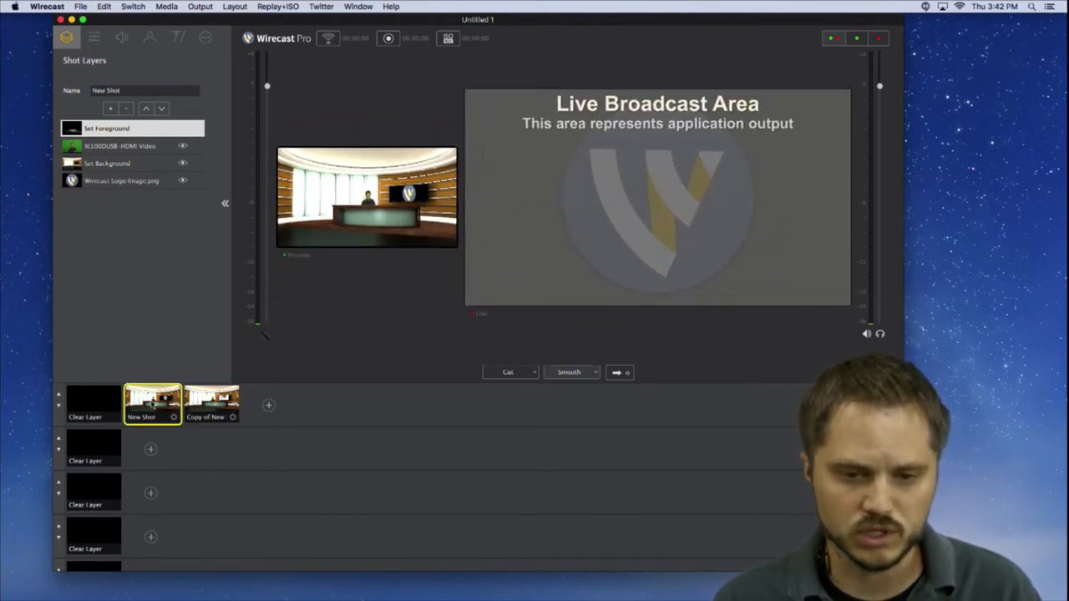
{"action": "left_click", "coordinate": [199, 404]}
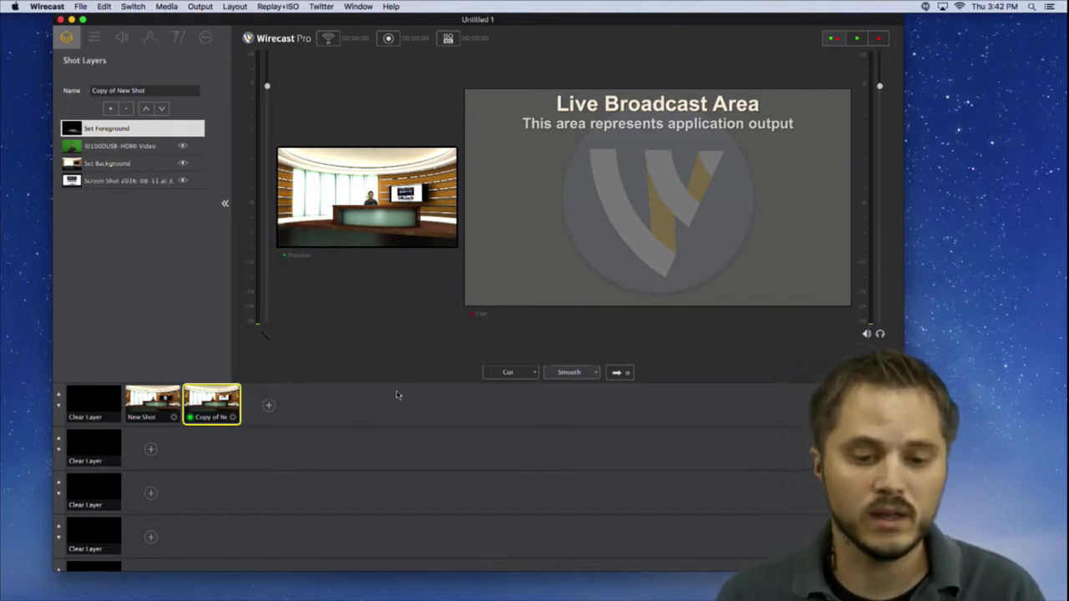
{"action": "left_click", "coordinate": [616, 373]}
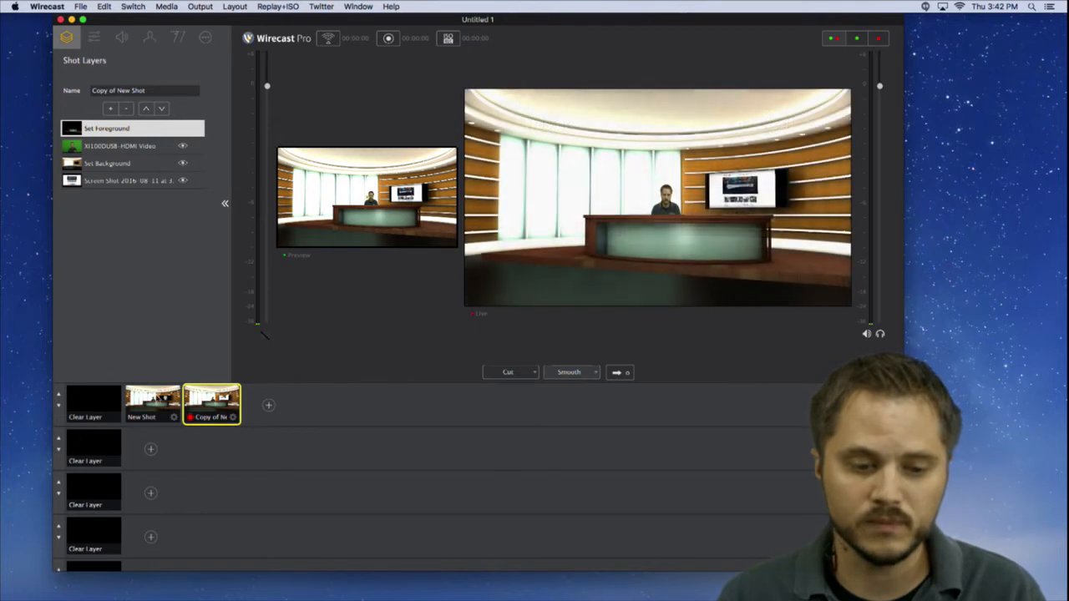
Step: Transition the live output to New Shot and back to Copy of New Shot
{"action": "left_click", "coordinate": [614, 373]}
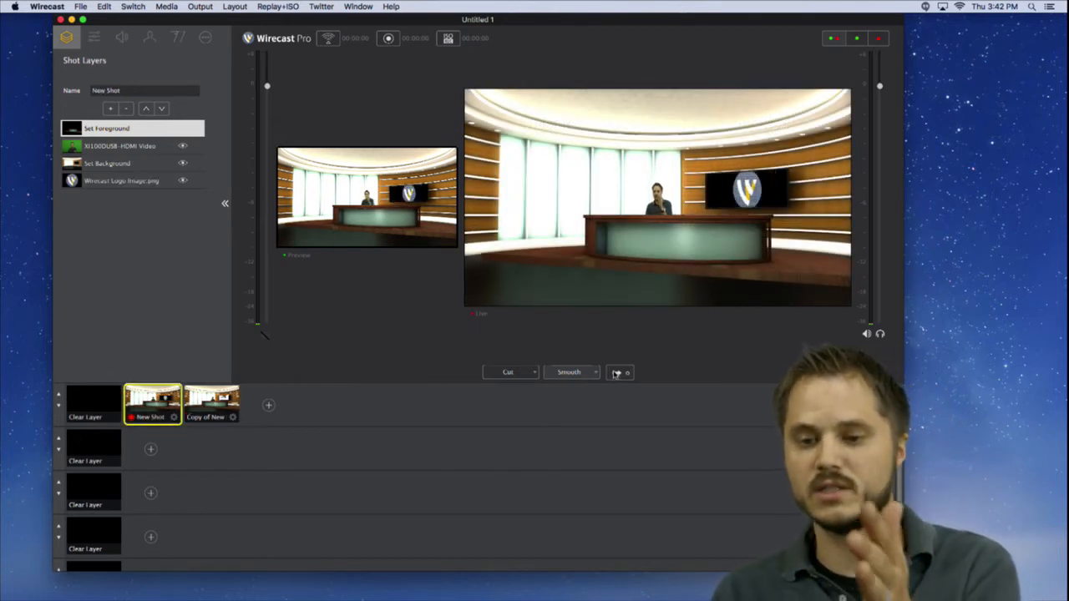
{"action": "left_click", "coordinate": [211, 403]}
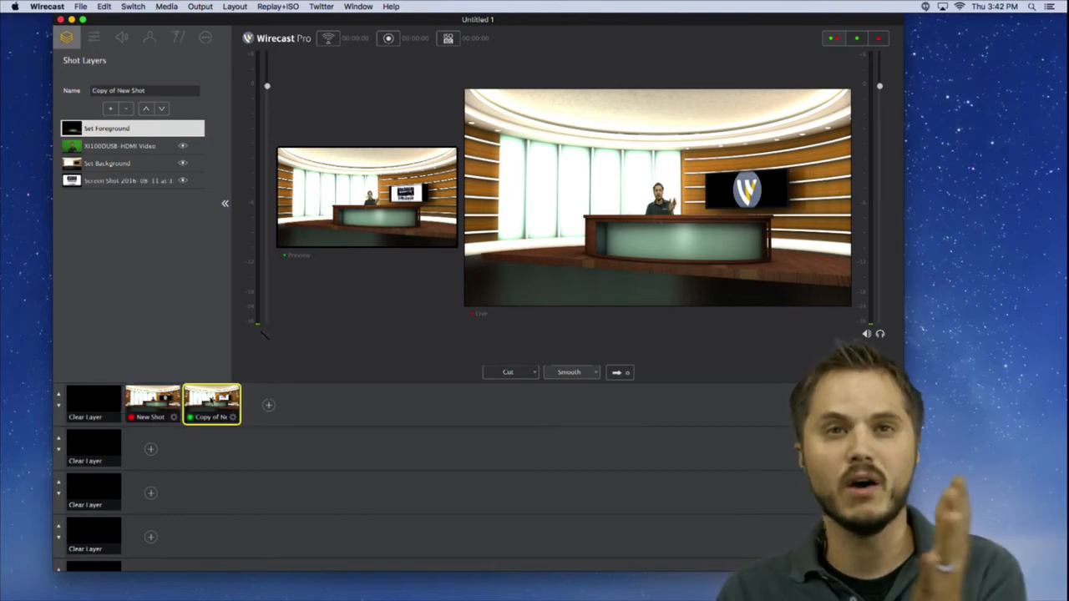
{"action": "left_click", "coordinate": [616, 373]}
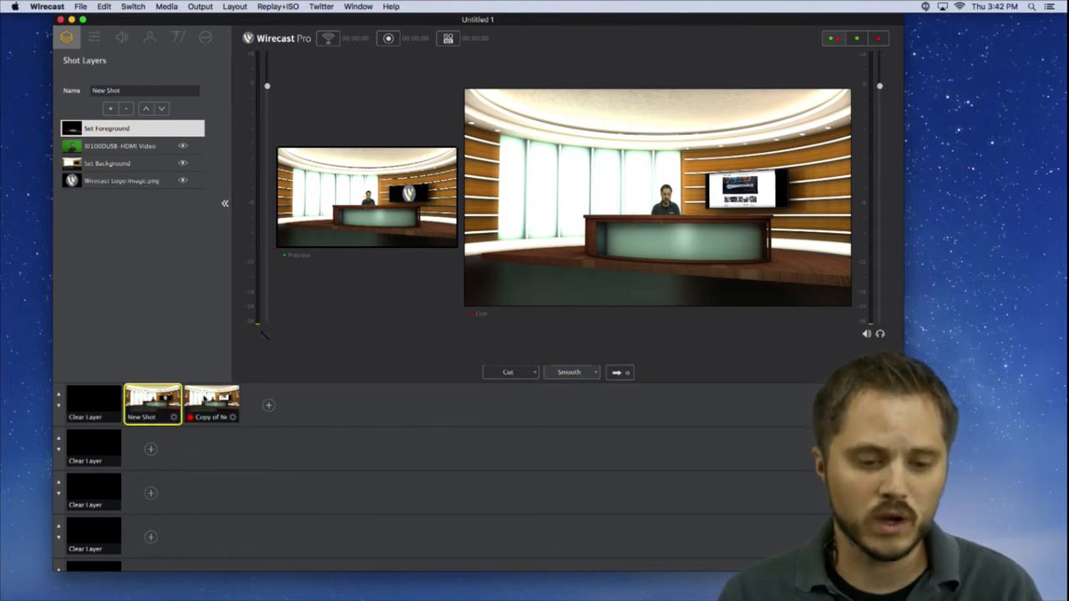
Step: Remove the screenshot layer from Copy of New Shot and enlarge the live view further
{"action": "right_click", "coordinate": [215, 396]}
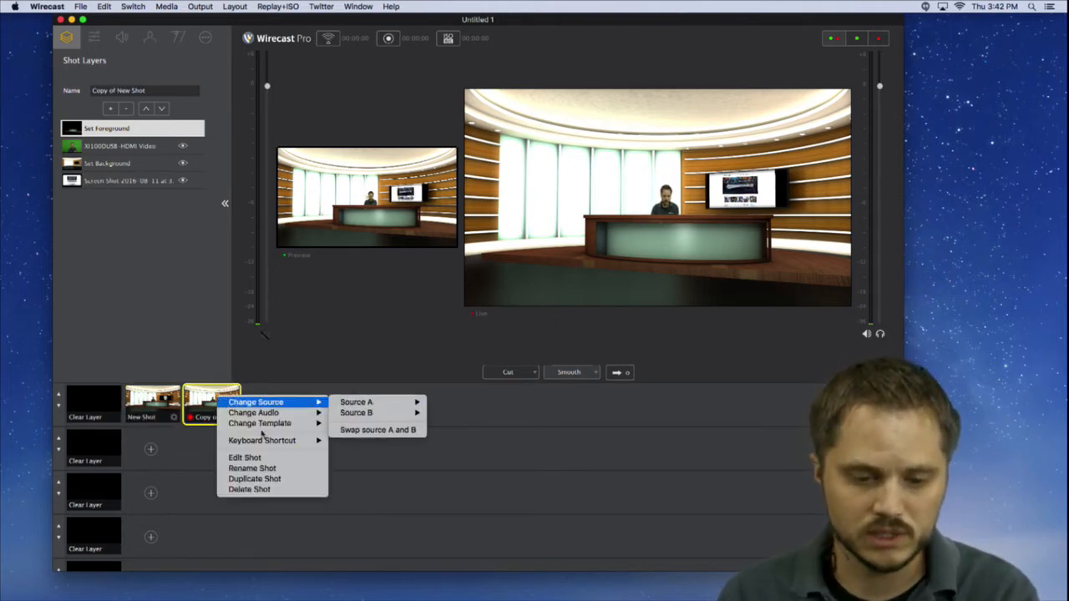
{"action": "left_click", "coordinate": [166, 397]}
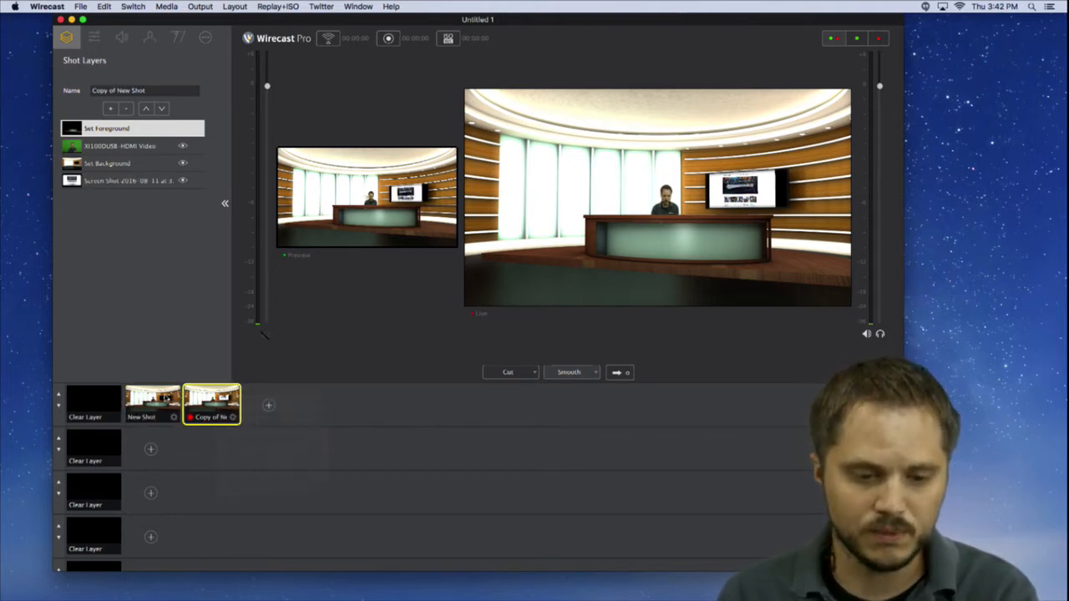
{"action": "left_click", "coordinate": [117, 180]}
{"action": "left_click", "coordinate": [127, 109]}
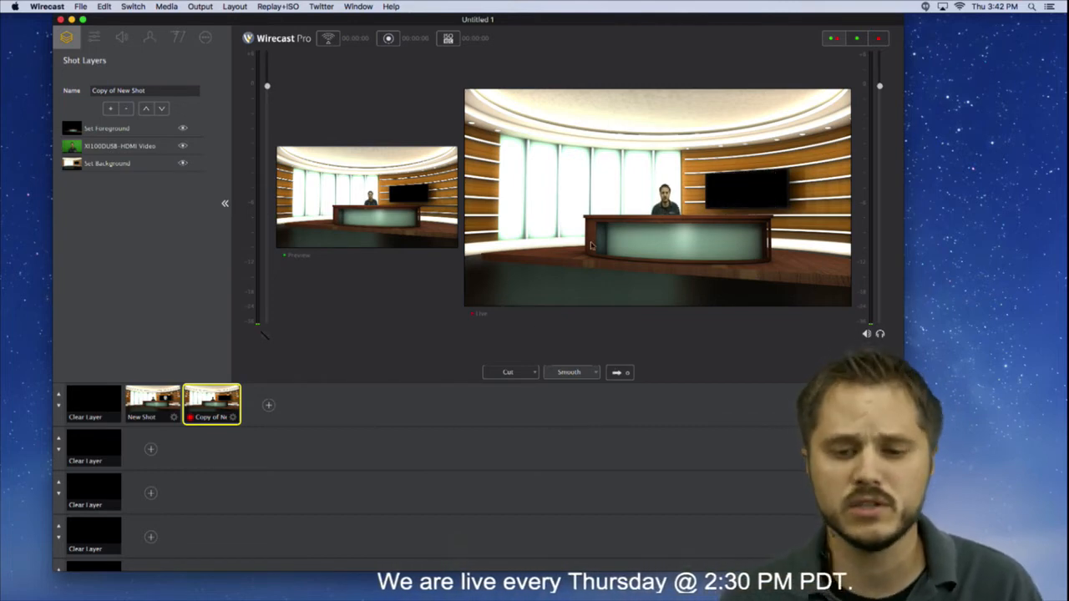
{"action": "left_click_drag", "start_coordinate": [461, 191], "coordinate": [295, 224]}
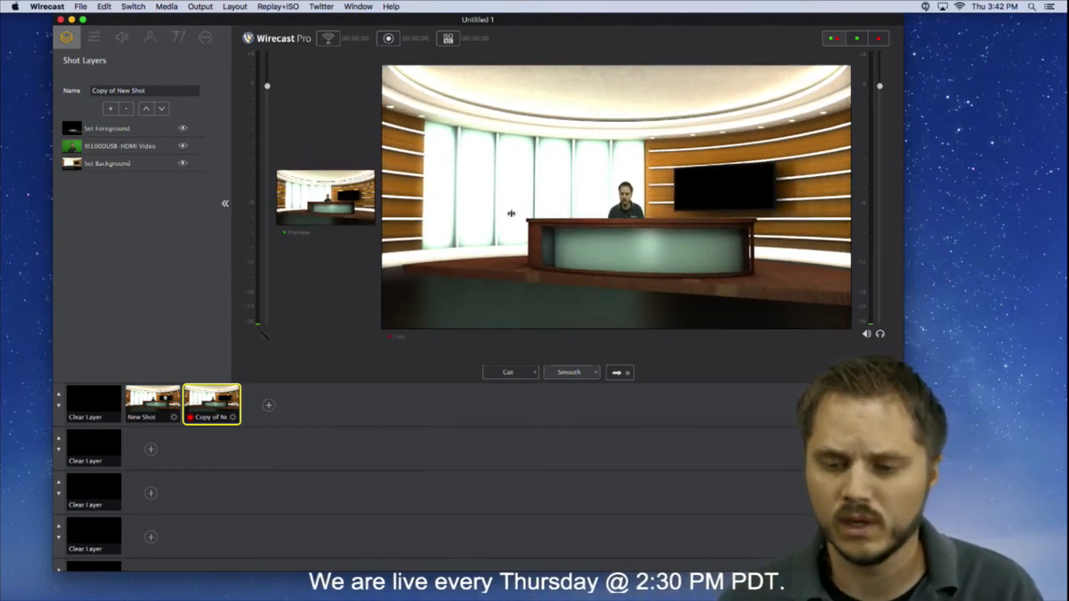
{"action": "mouse_move", "coordinate": [728, 180]}
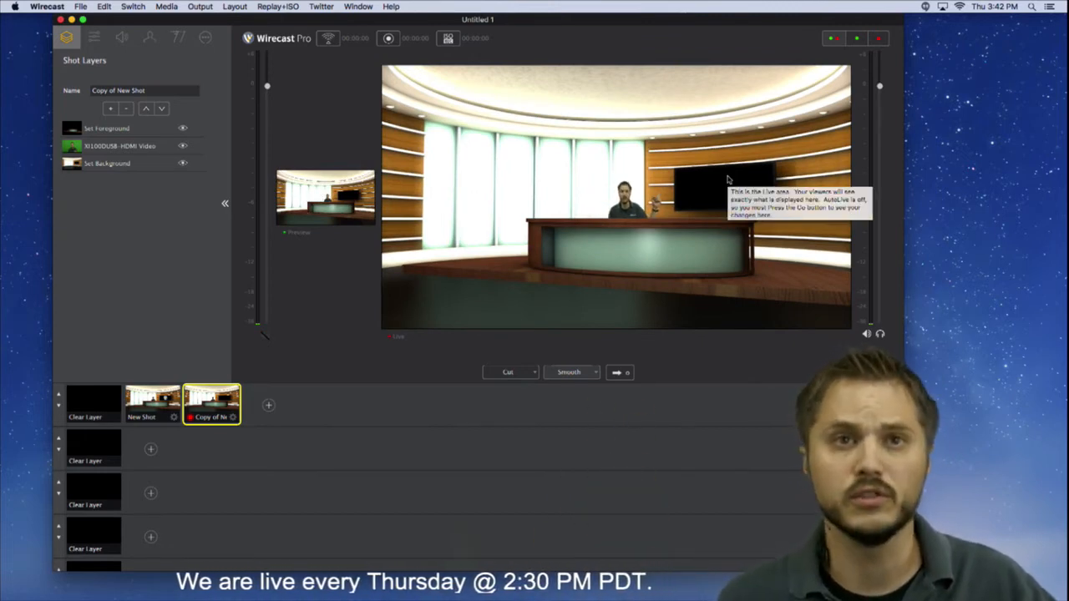
Step: Add the media file Screen Shot 2016-08-11 at 3.40.33 PM from the Desktop as a shot on the second master layer
{"action": "left_click", "coordinate": [152, 441]}
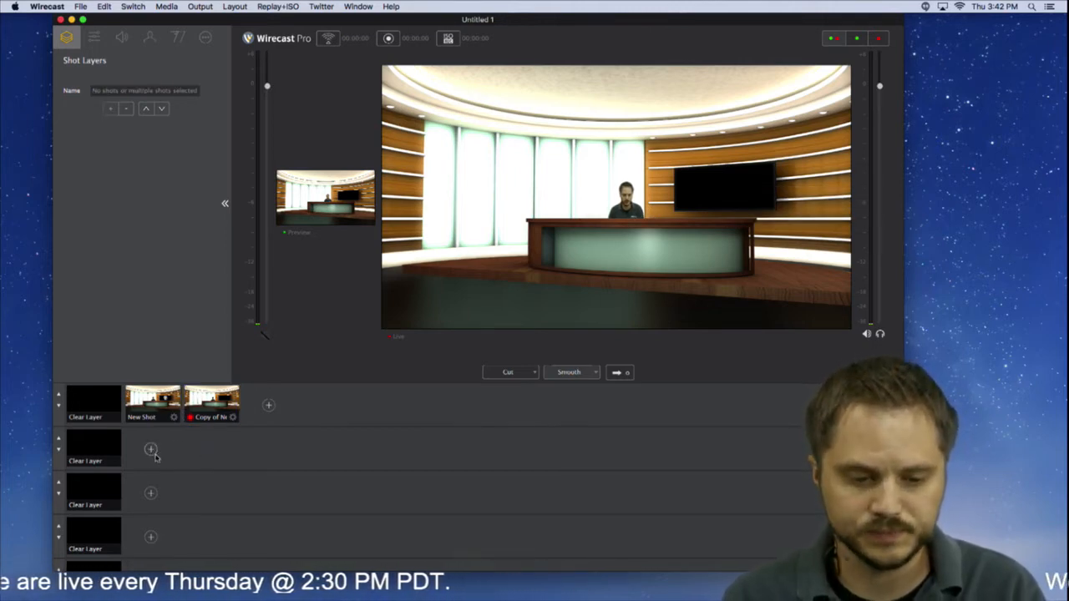
{"action": "left_click", "coordinate": [151, 451]}
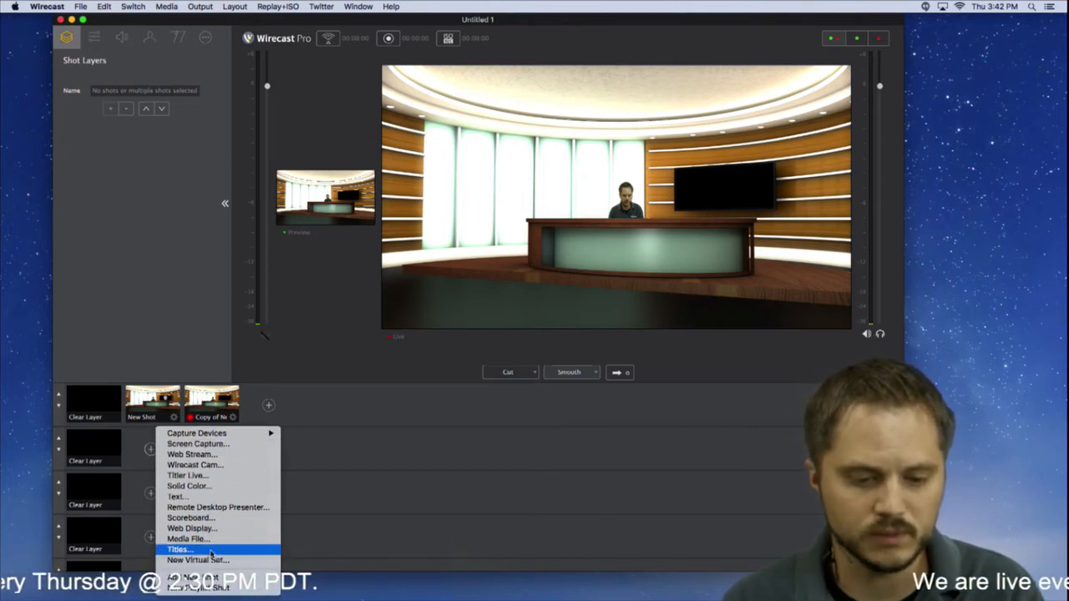
{"action": "left_click", "coordinate": [234, 539]}
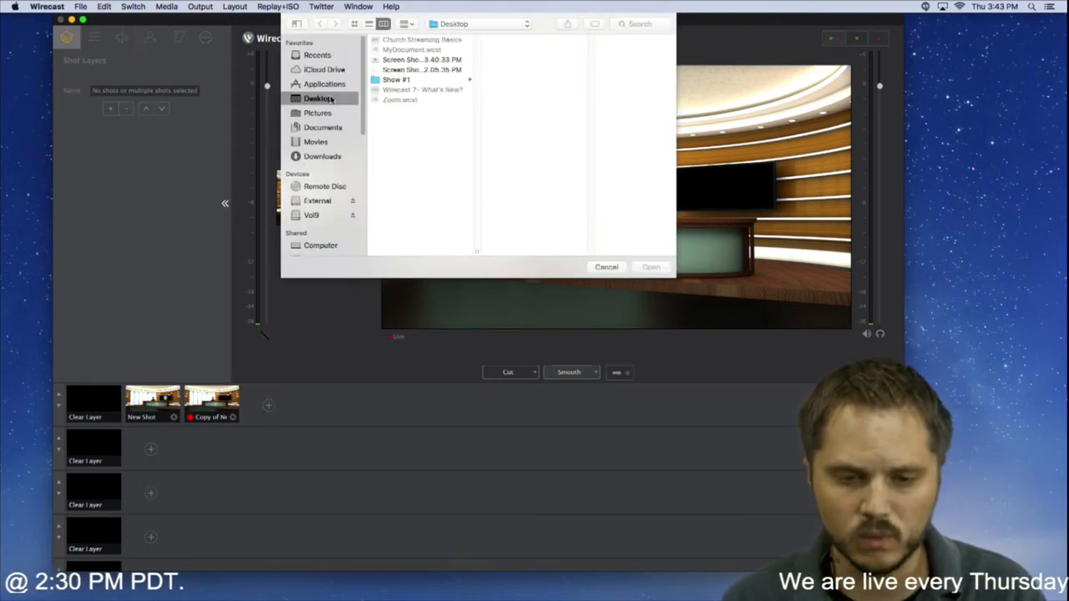
{"action": "left_click", "coordinate": [421, 60]}
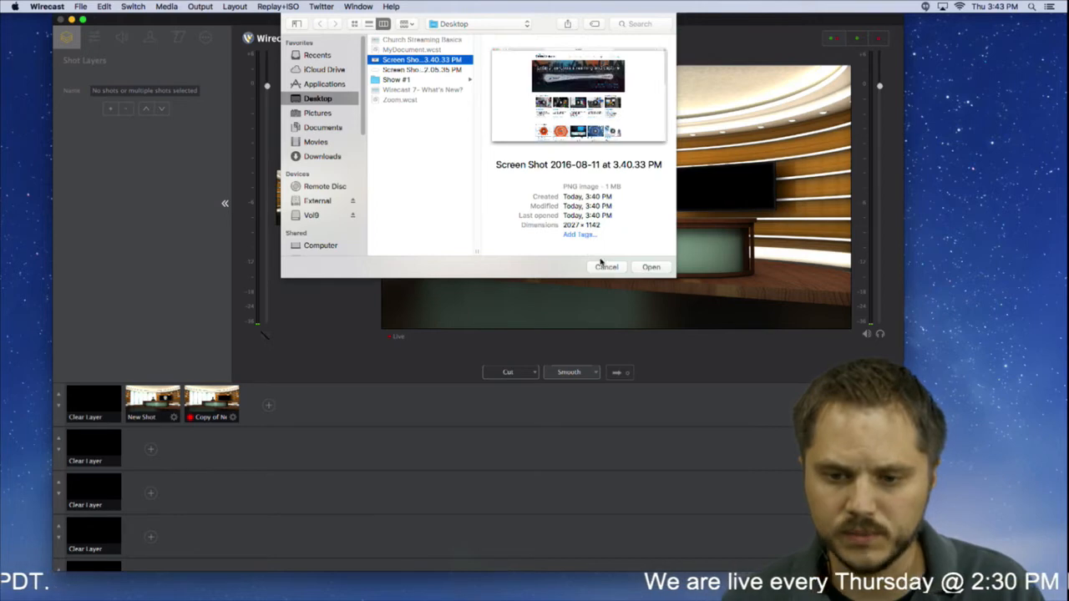
{"action": "left_click", "coordinate": [643, 268]}
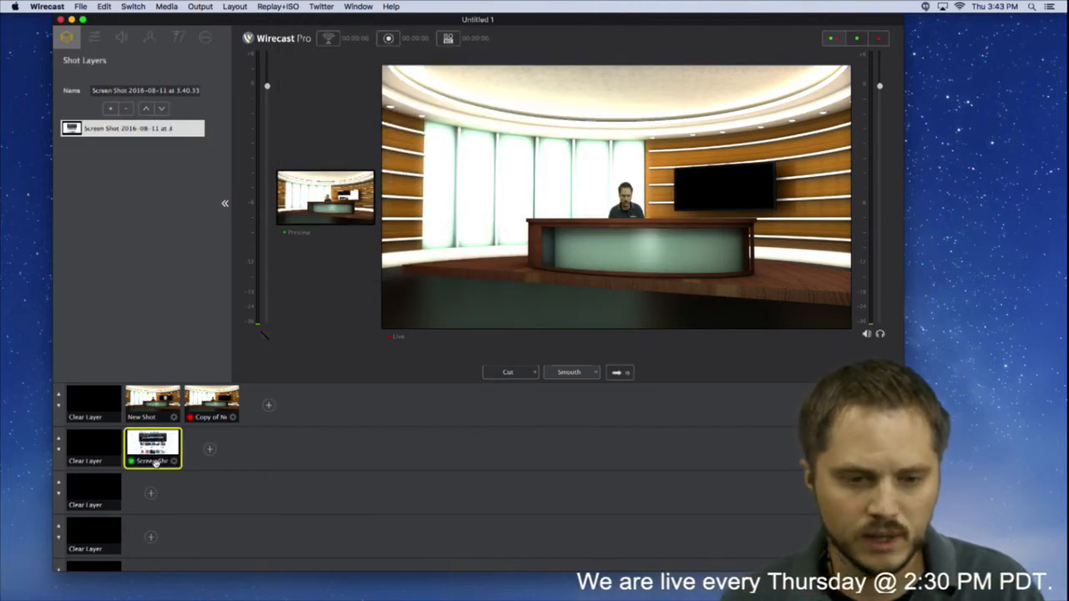
Step: Add Wirecast Logo Image from the Pictures folder as another media shot on the second master layer
{"action": "left_click", "coordinate": [210, 450]}
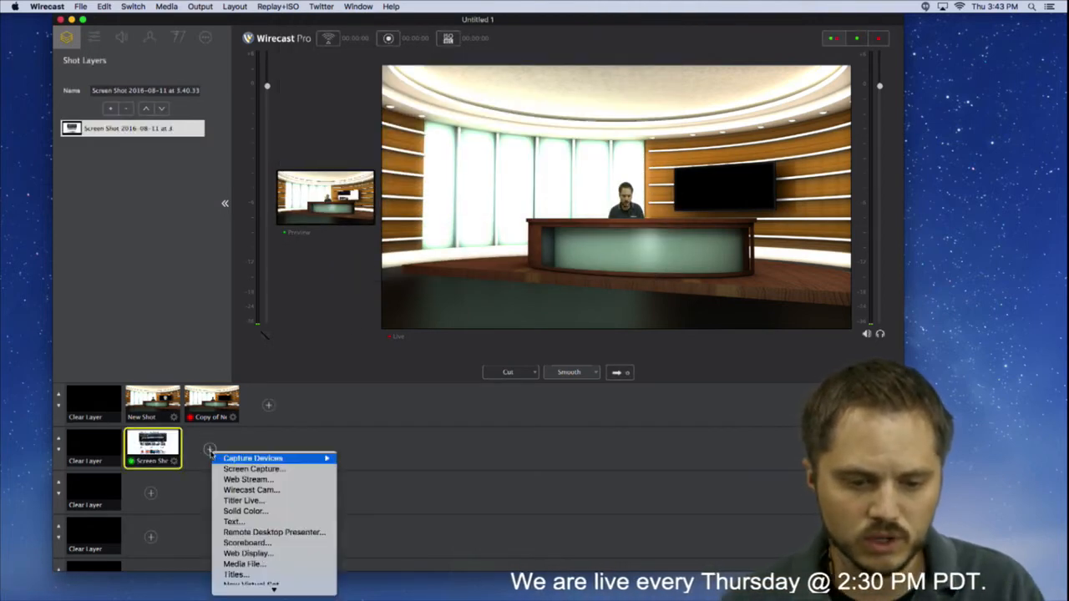
{"action": "left_click", "coordinate": [280, 543]}
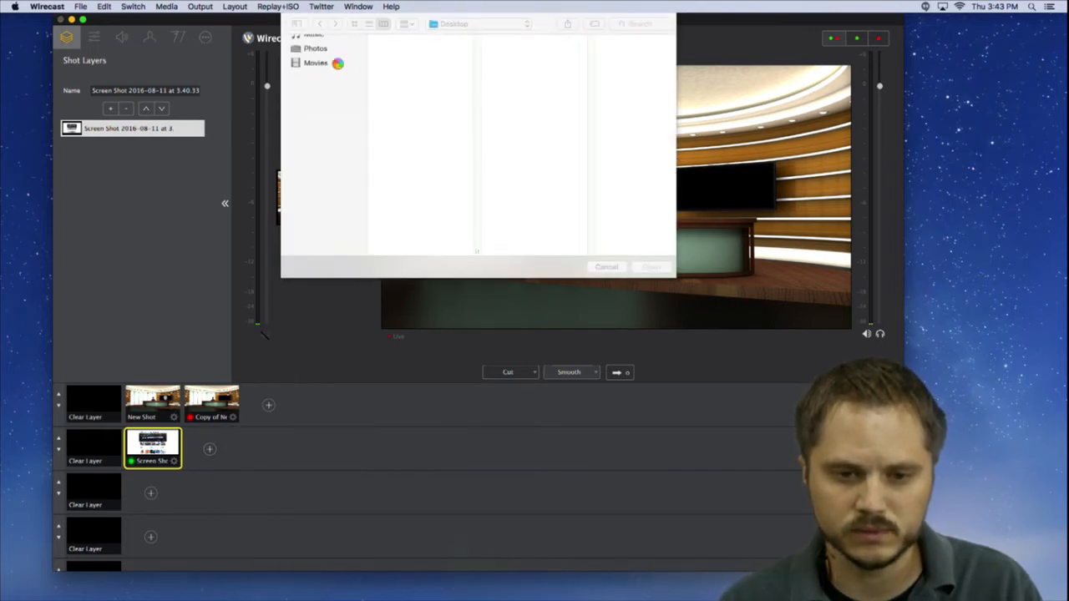
{"action": "left_click", "coordinate": [318, 113]}
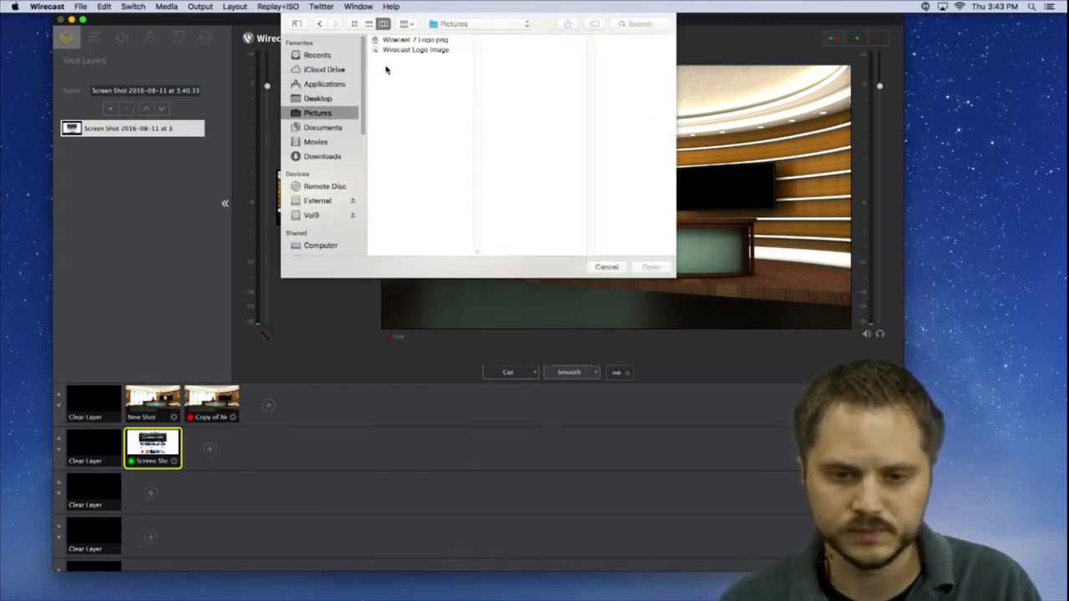
{"action": "left_click", "coordinate": [410, 50]}
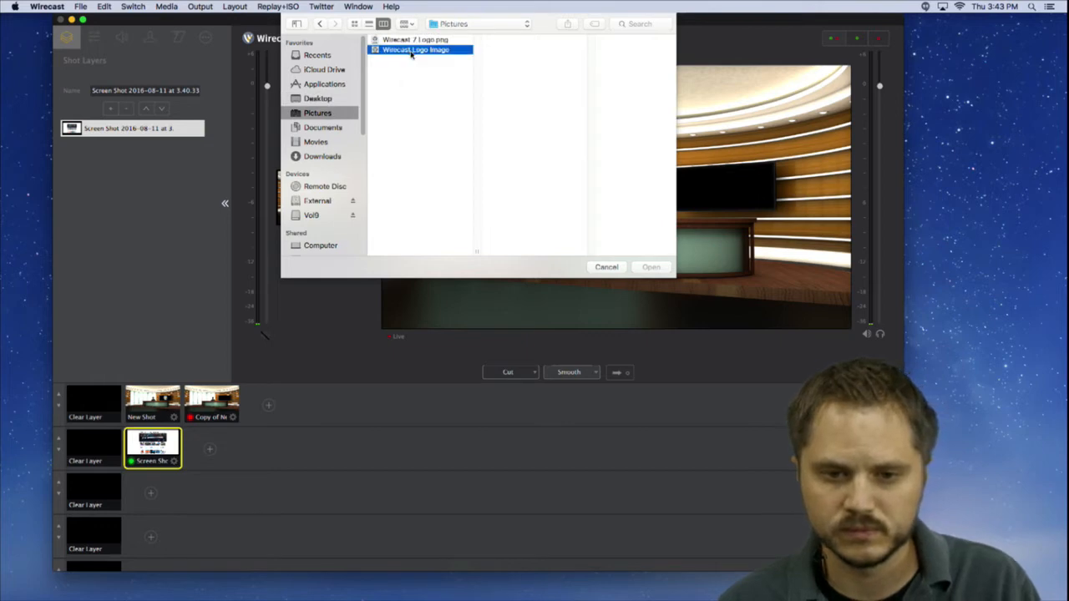
{"action": "left_click", "coordinate": [649, 267]}
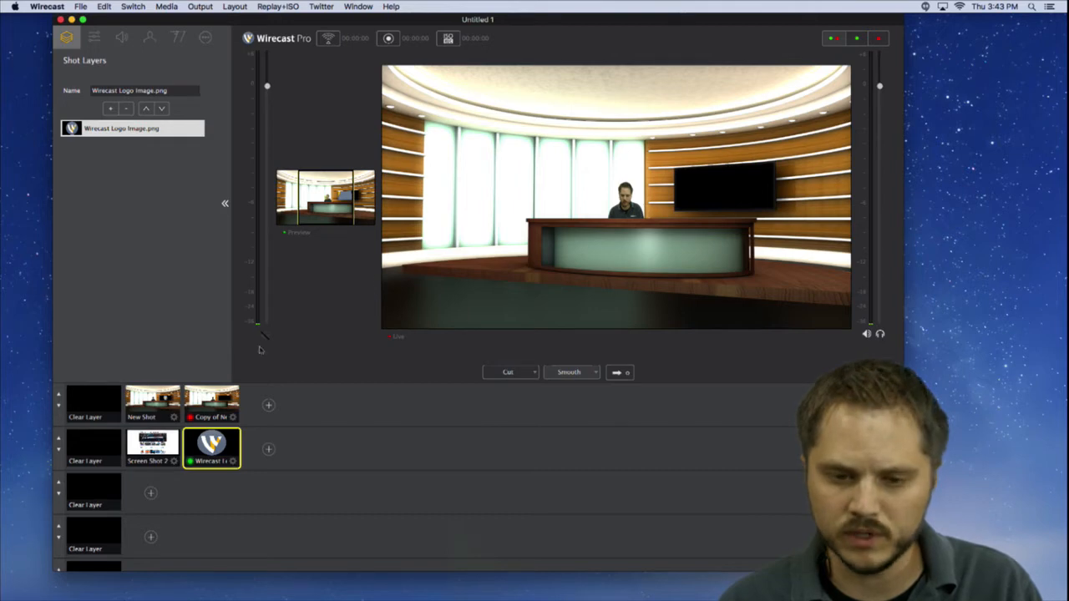
Step: Enlarge the preview, clear the first master layer in it, scale the Wirecast logo to 6% and move it to about 311, 47
{"action": "double_click", "coordinate": [378, 135]}
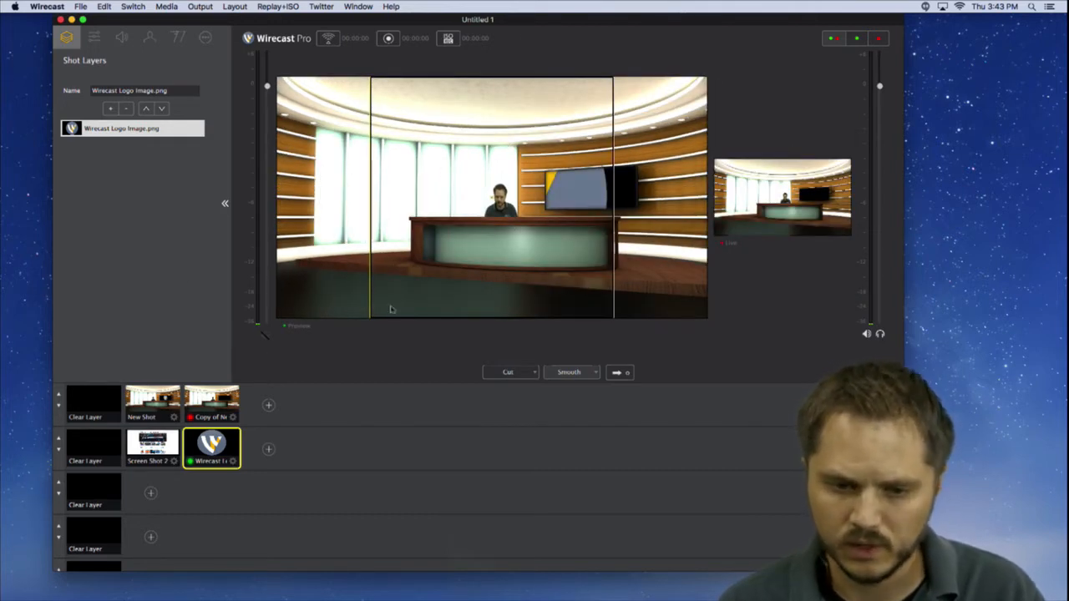
{"action": "left_click", "coordinate": [94, 403]}
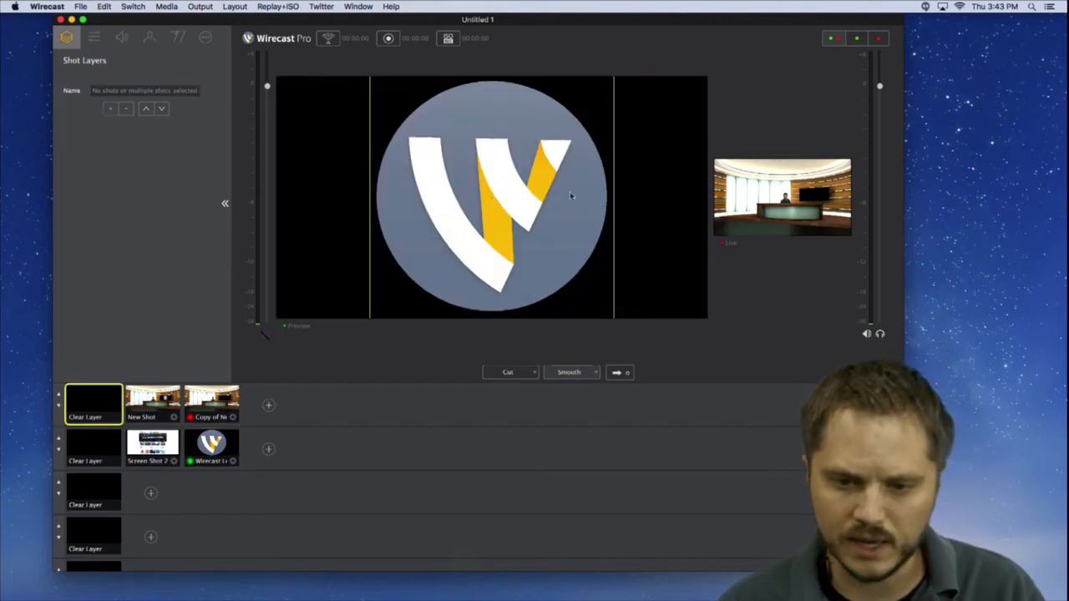
{"action": "left_click_drag", "start_coordinate": [516, 239], "coordinate": [653, 205]}
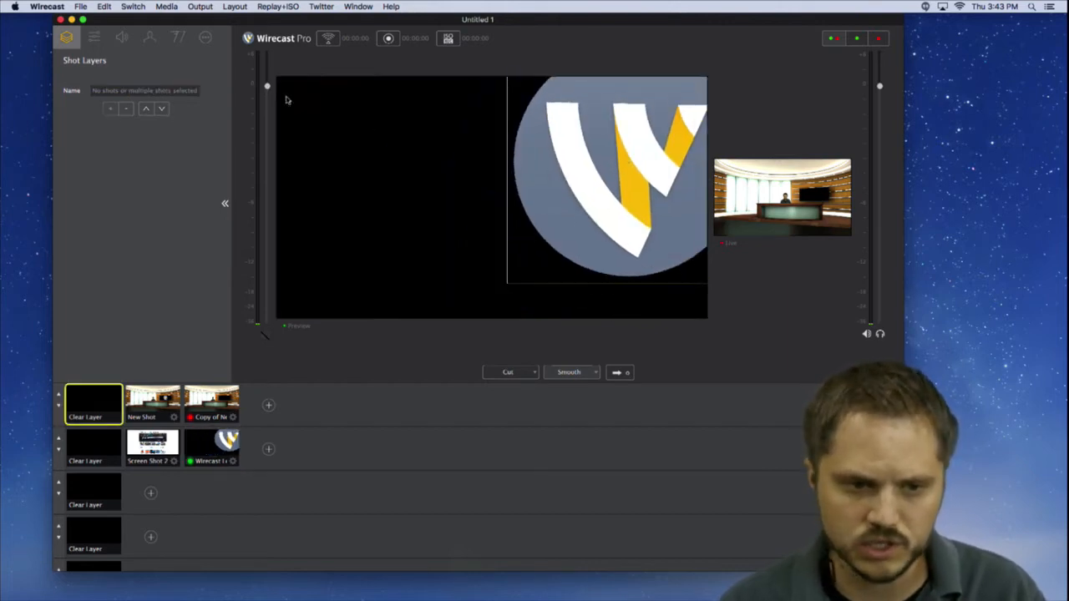
{"action": "left_click", "coordinate": [95, 37]}
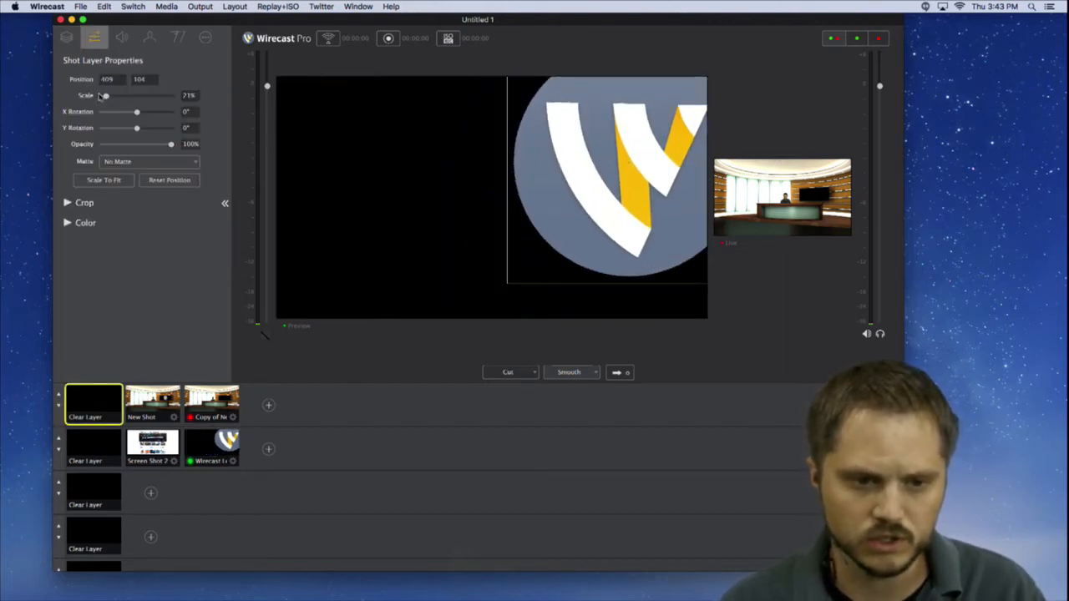
{"action": "left_click_drag", "start_coordinate": [104, 96], "coordinate": [102, 97]}
{"action": "left_click_drag", "start_coordinate": [612, 148], "coordinate": [590, 170]}
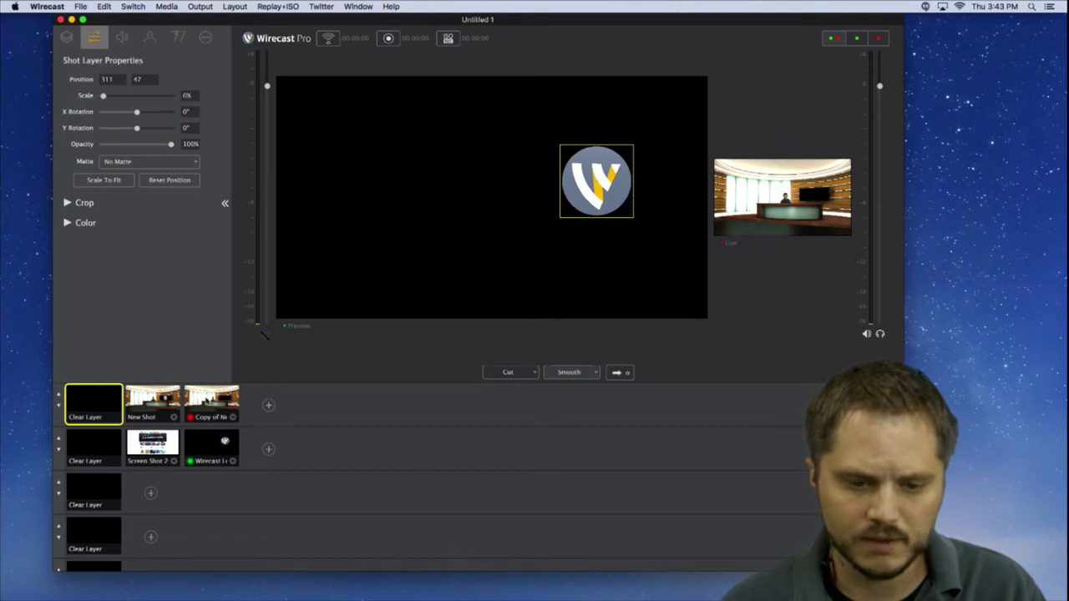
Step: Bring Copy of New Shot back into the preview and hide its Set Foreground and XI100DUSB-HDMI Video layers
{"action": "left_click", "coordinate": [209, 402]}
{"action": "left_click_drag", "start_coordinate": [584, 187], "coordinate": [576, 193]}
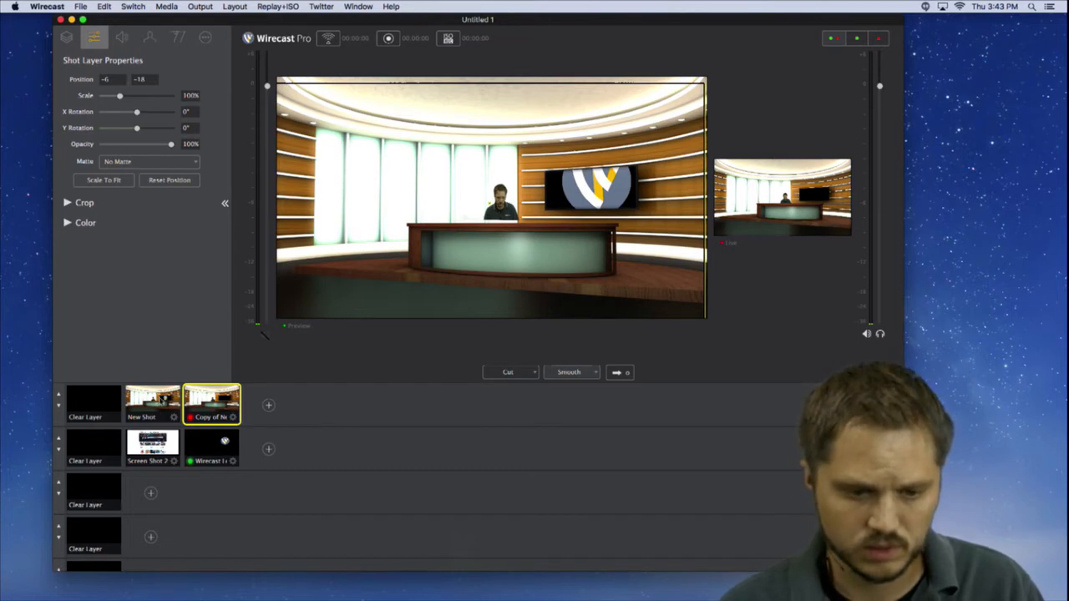
{"action": "left_click", "coordinate": [159, 400]}
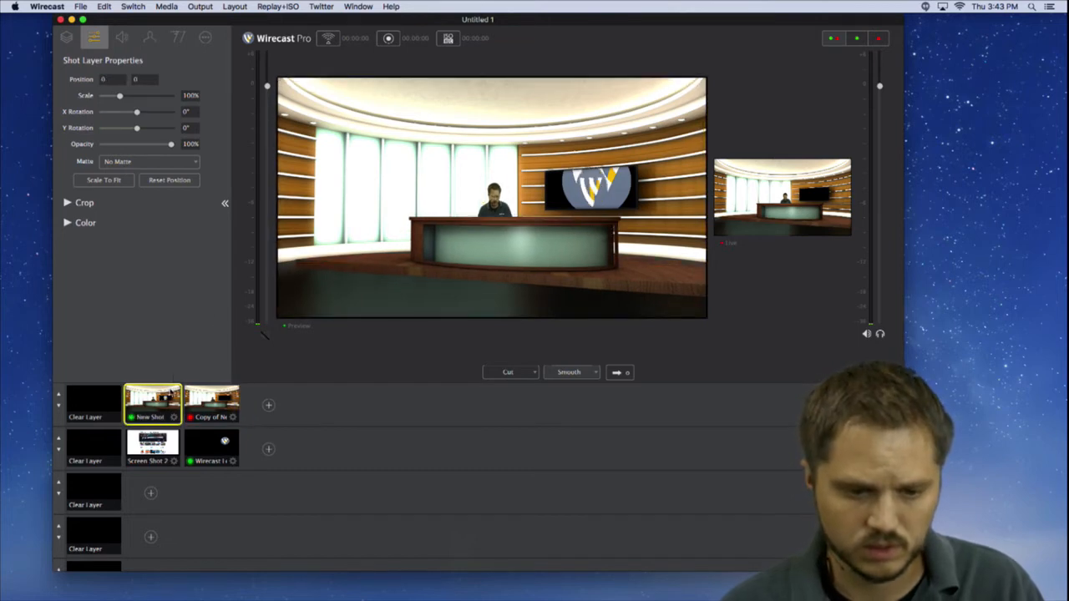
{"action": "left_click", "coordinate": [212, 409]}
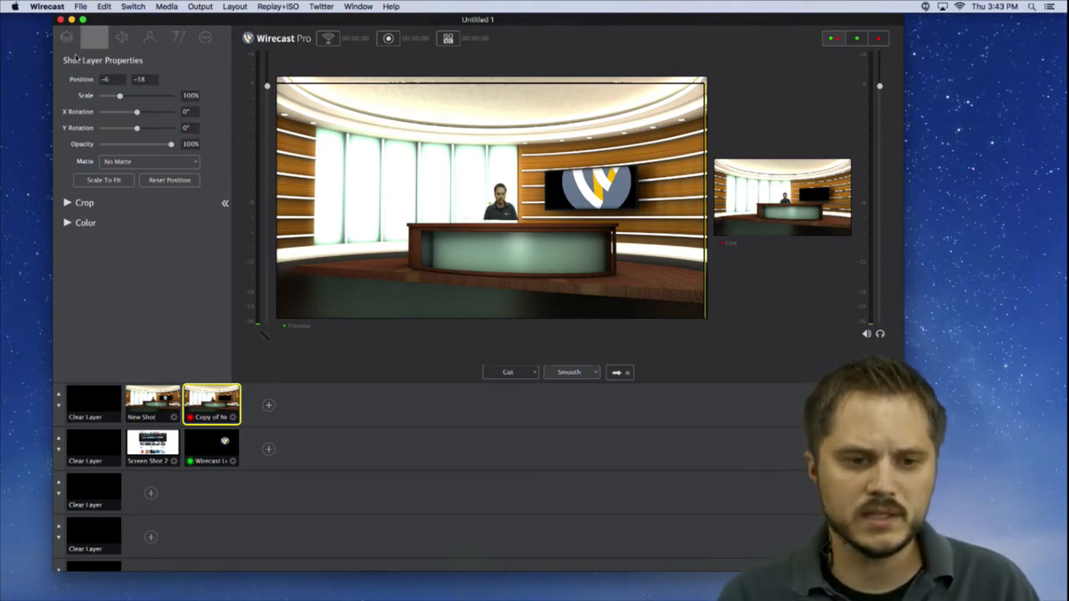
{"action": "left_click", "coordinate": [67, 36]}
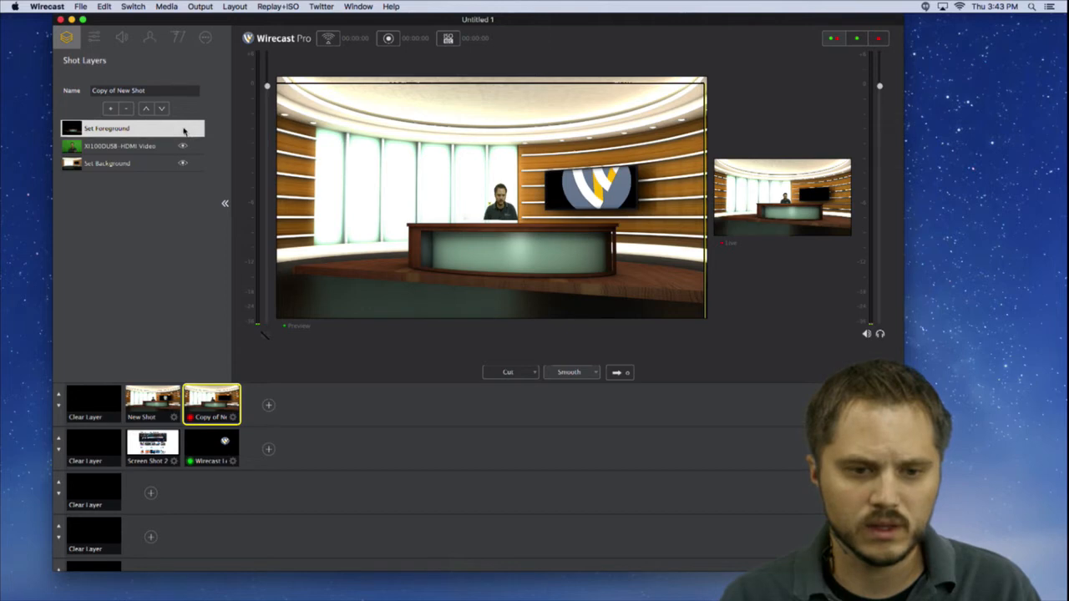
{"action": "left_click", "coordinate": [183, 130]}
{"action": "left_click", "coordinate": [184, 148]}
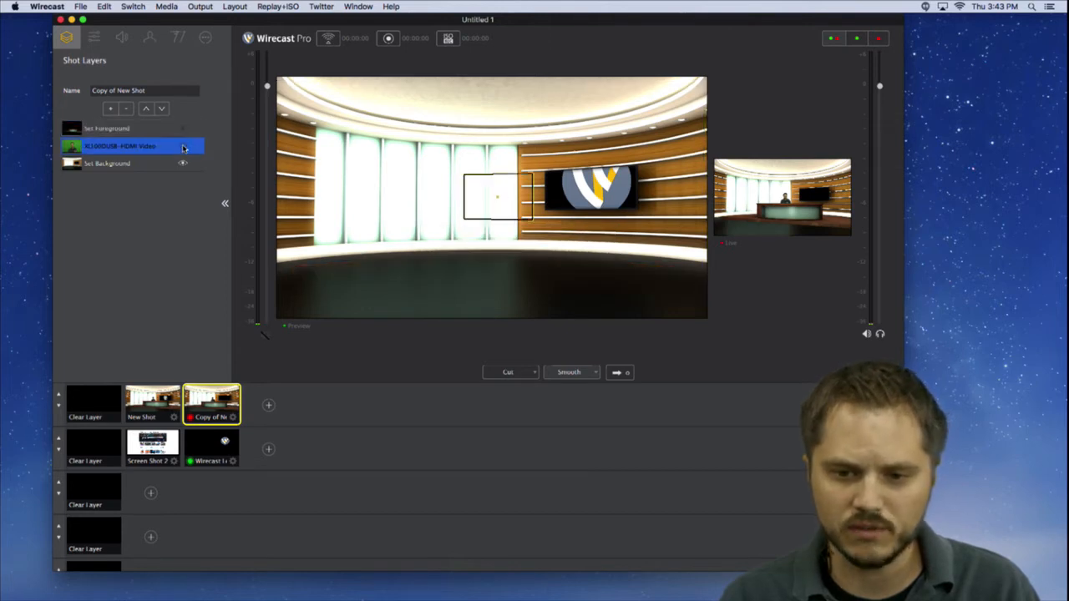
Step: Shrink the Wirecast logo further so it fits inside the wall monitor, and center it there
{"action": "left_click", "coordinate": [619, 189]}
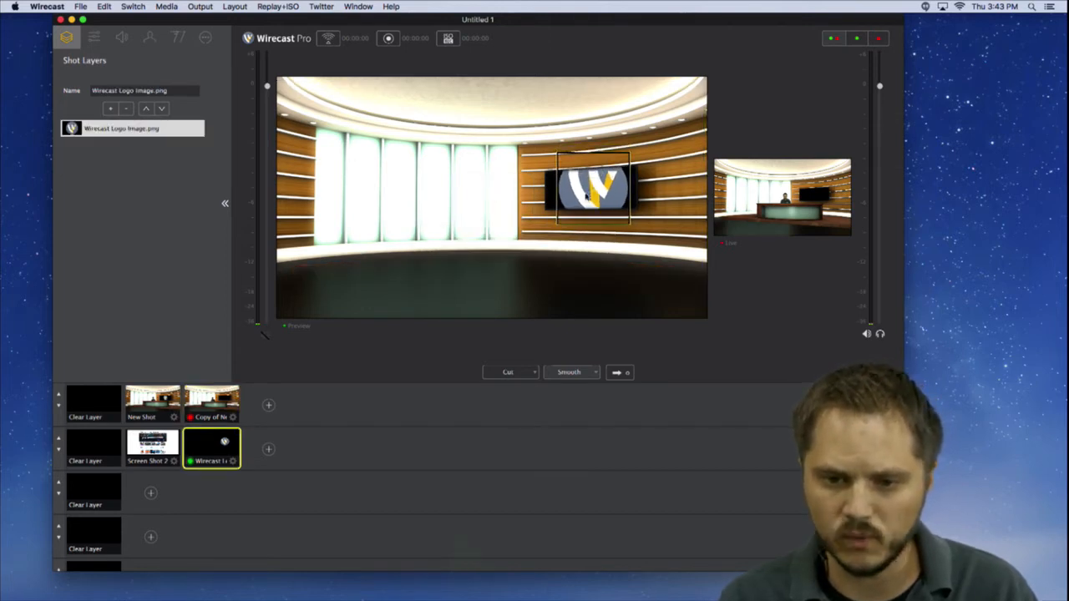
{"action": "left_click", "coordinate": [83, 44]}
{"action": "left_click_drag", "start_coordinate": [104, 98], "coordinate": [103, 97]}
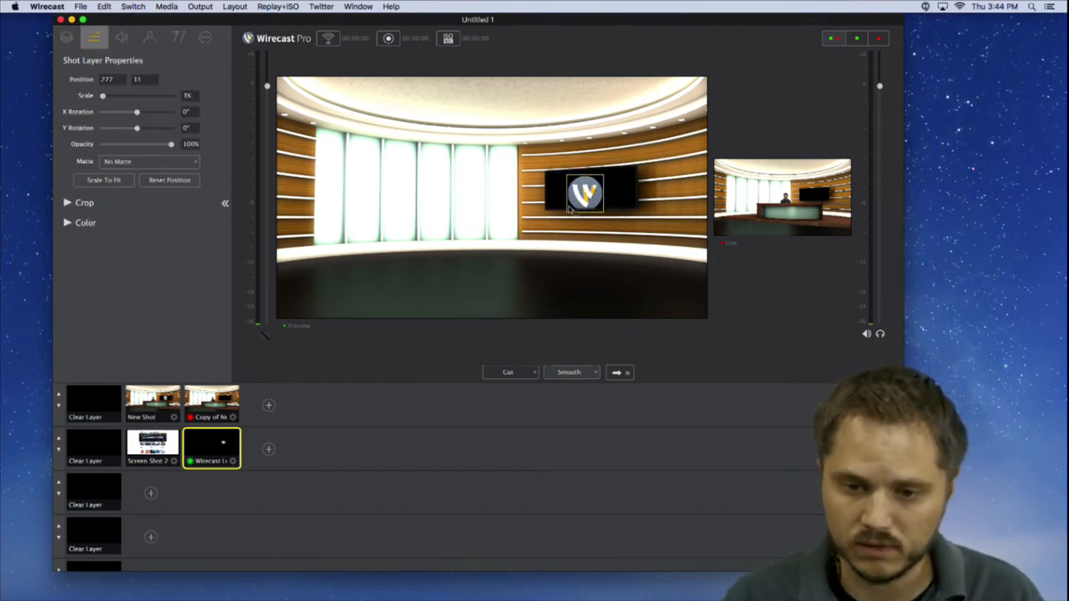
{"action": "left_click_drag", "start_coordinate": [578, 193], "coordinate": [584, 194]}
Step: Scale the screenshot shot to 13%, clear the first master layer in the preview and move the screenshot toward the wall monitor's location
{"action": "left_click", "coordinate": [156, 447]}
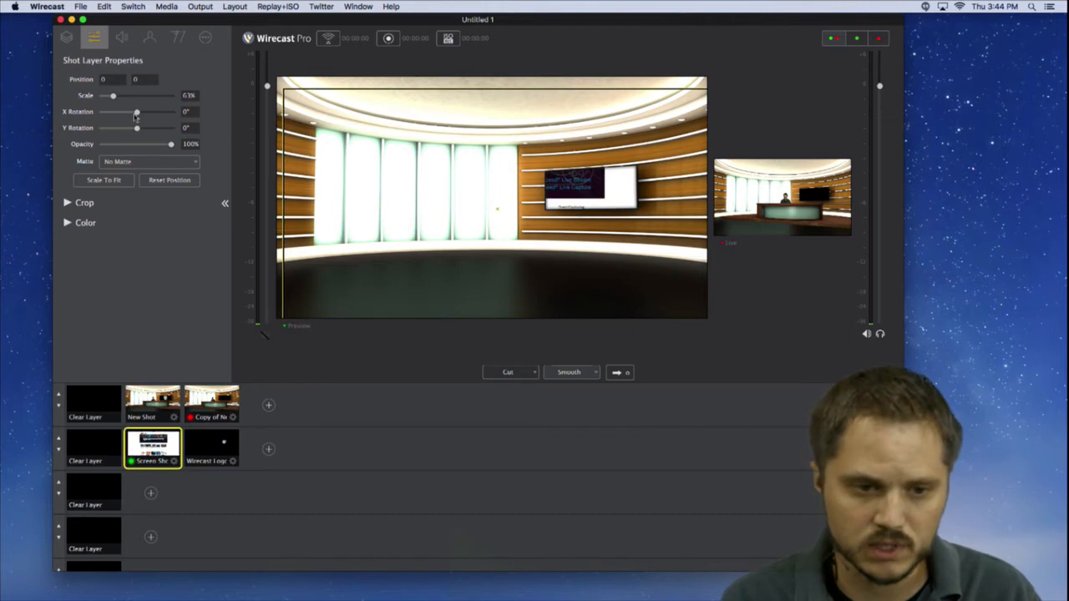
{"action": "left_click_drag", "start_coordinate": [114, 97], "coordinate": [106, 98]}
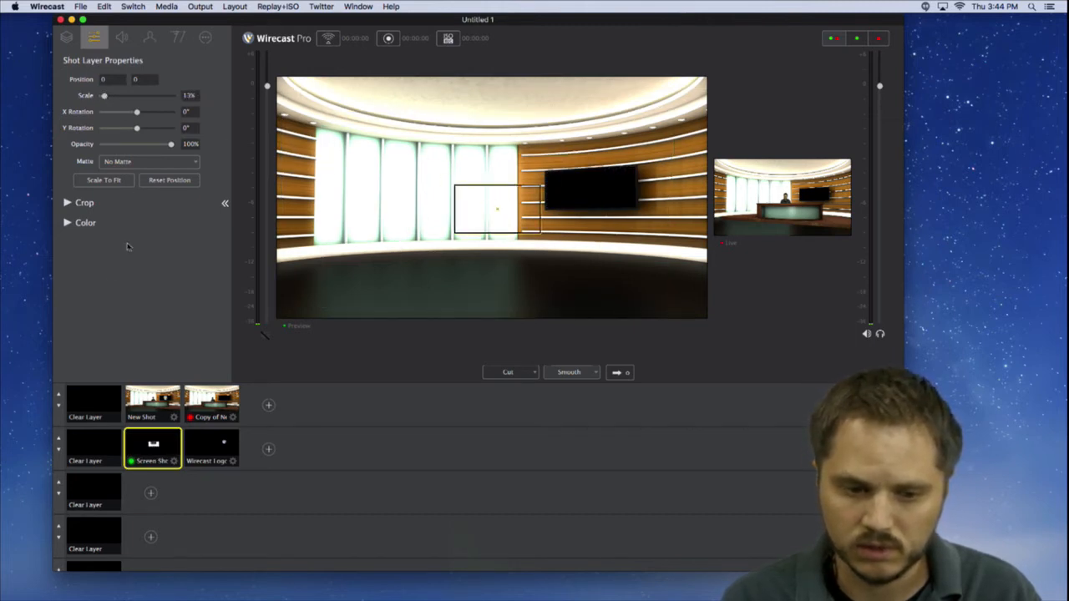
{"action": "left_click", "coordinate": [105, 398]}
{"action": "left_click_drag", "start_coordinate": [530, 216], "coordinate": [576, 217]}
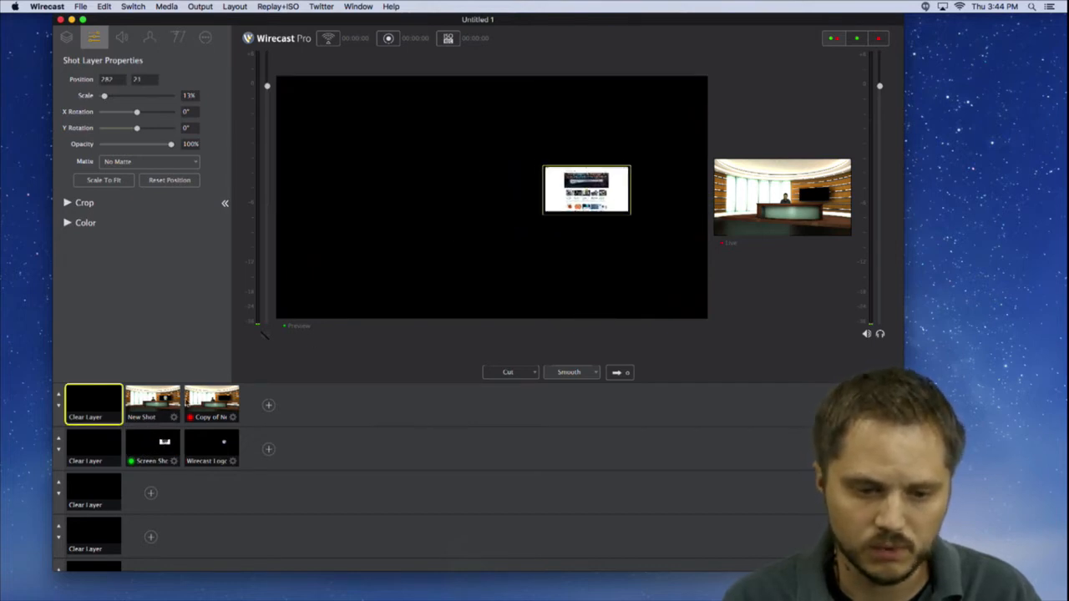
Step: Return Copy of New Shot to the preview and align the screenshot with the wall monitor at about 290, 14
{"action": "left_click", "coordinate": [213, 402]}
{"action": "left_click", "coordinate": [616, 190]}
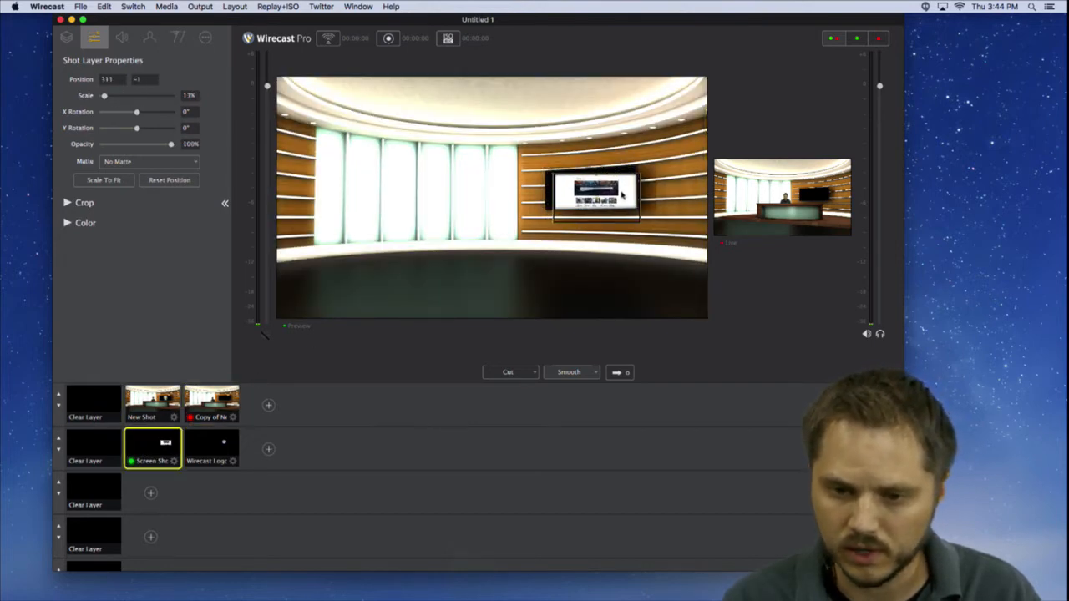
{"action": "left_click_drag", "start_coordinate": [622, 195], "coordinate": [617, 185]}
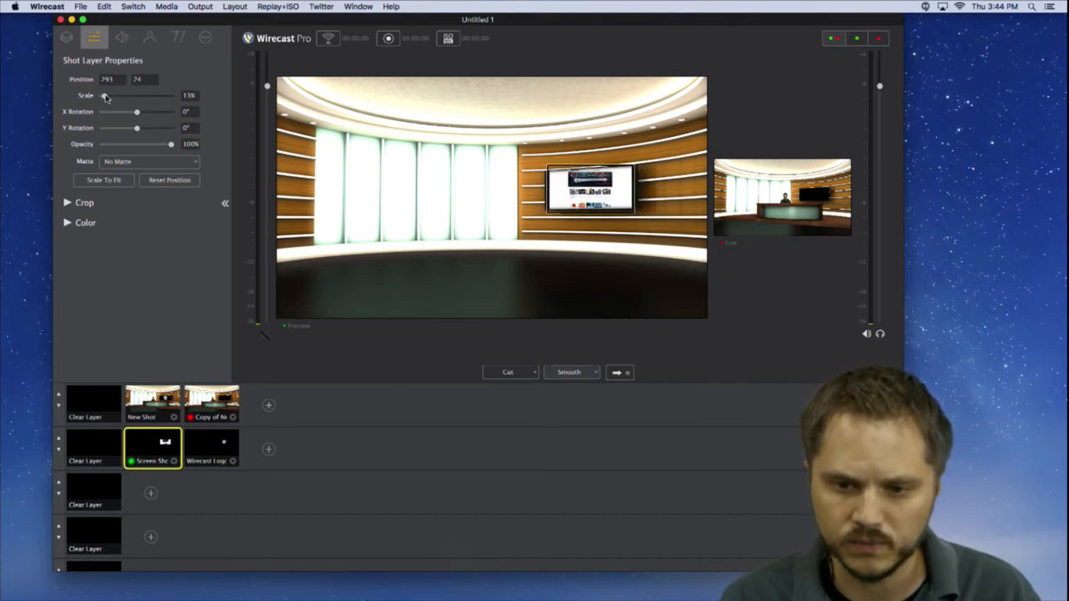
{"action": "left_click_drag", "start_coordinate": [561, 192], "coordinate": [560, 195]}
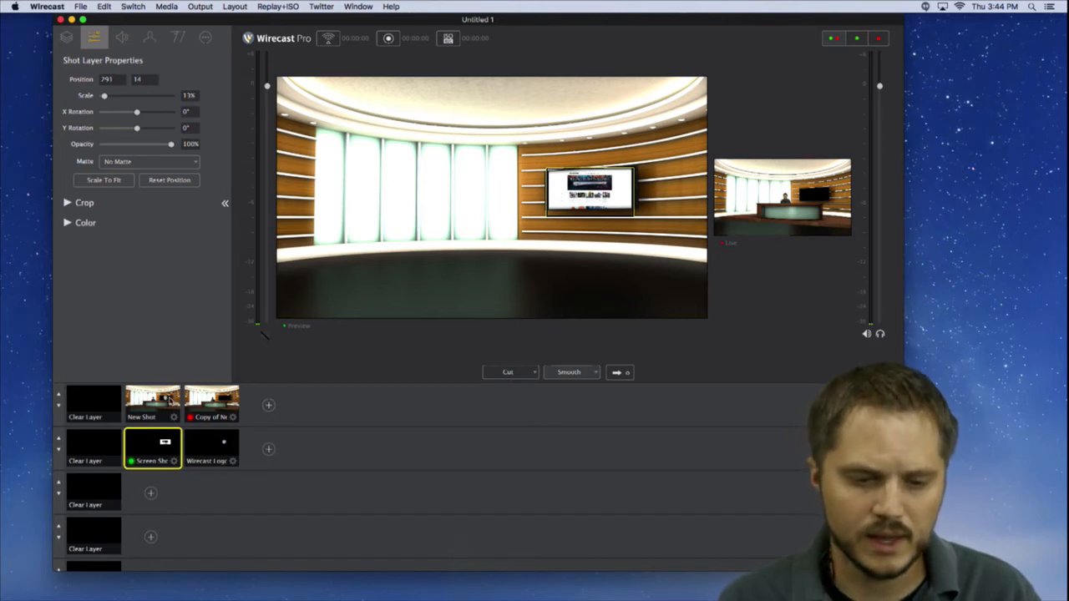
Step: Show the Set Foreground and XI100DUSB-HDMI Video layers of Copy of New Shot again and lower the presenter slightly behind the desk
{"action": "left_click", "coordinate": [212, 401]}
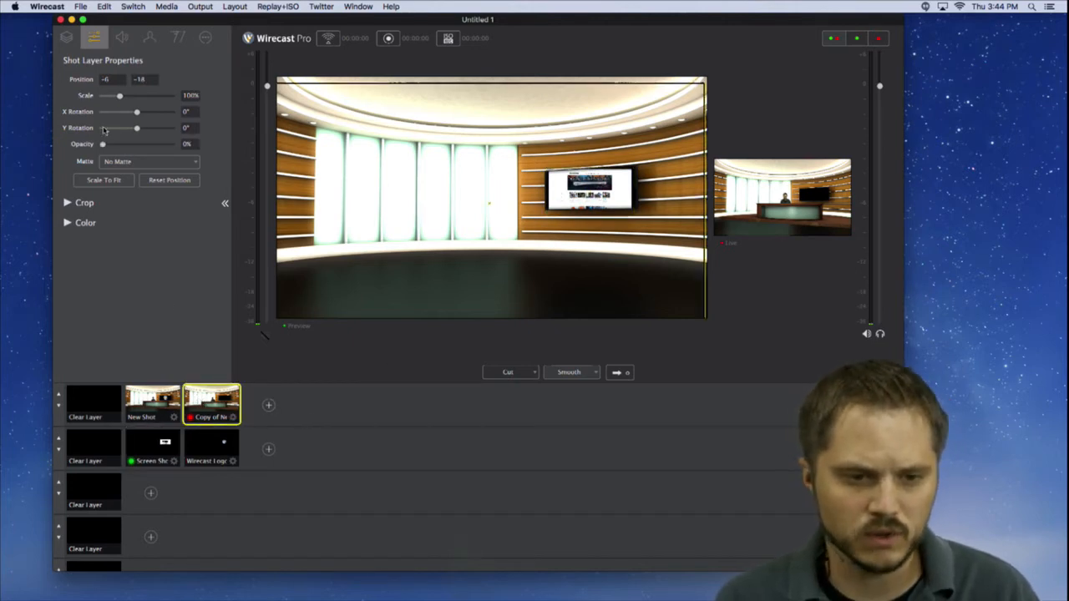
{"action": "left_click", "coordinate": [66, 39]}
{"action": "left_click", "coordinate": [183, 128]}
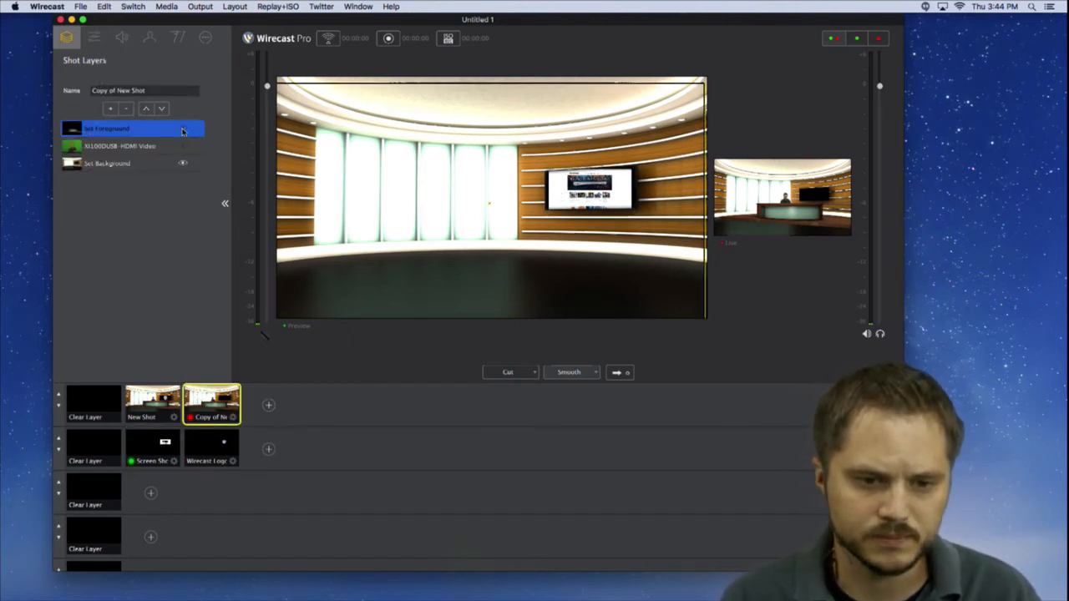
{"action": "left_click", "coordinate": [182, 146]}
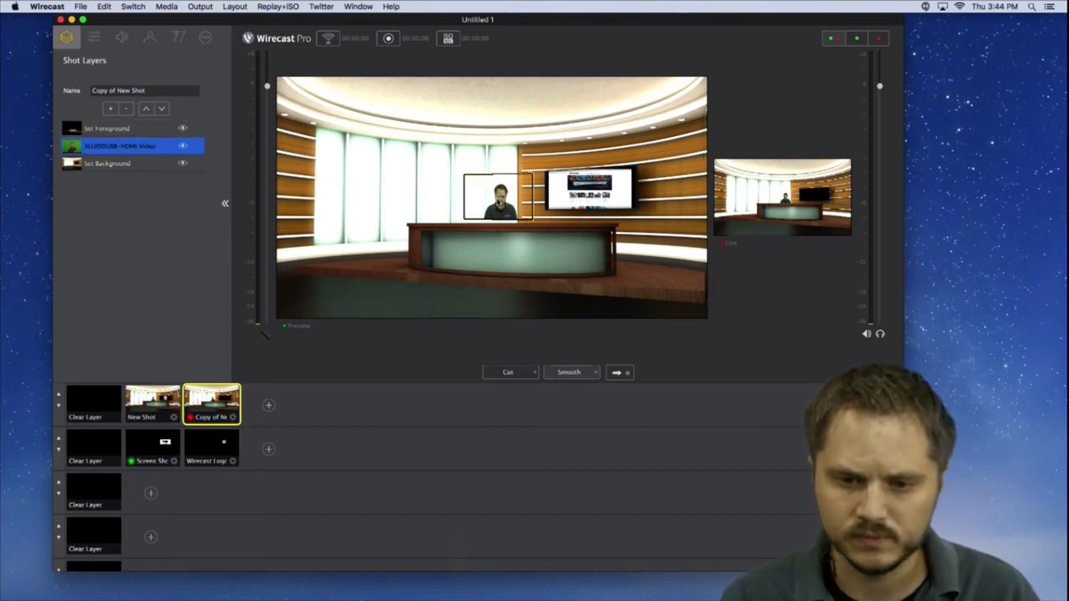
{"action": "left_click_drag", "start_coordinate": [501, 210], "coordinate": [501, 219]}
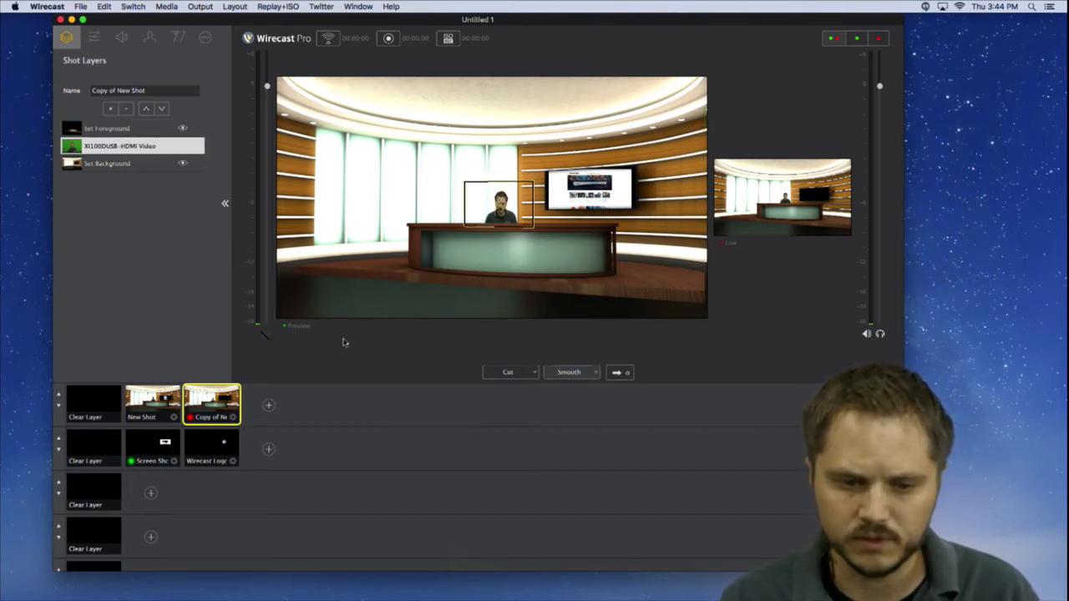
Step: Alternate the wall monitor media in the preview between the Wirecast logo and the screenshot shots
{"action": "left_click", "coordinate": [208, 447]}
{"action": "left_click", "coordinate": [153, 451]}
{"action": "left_click", "coordinate": [208, 450]}
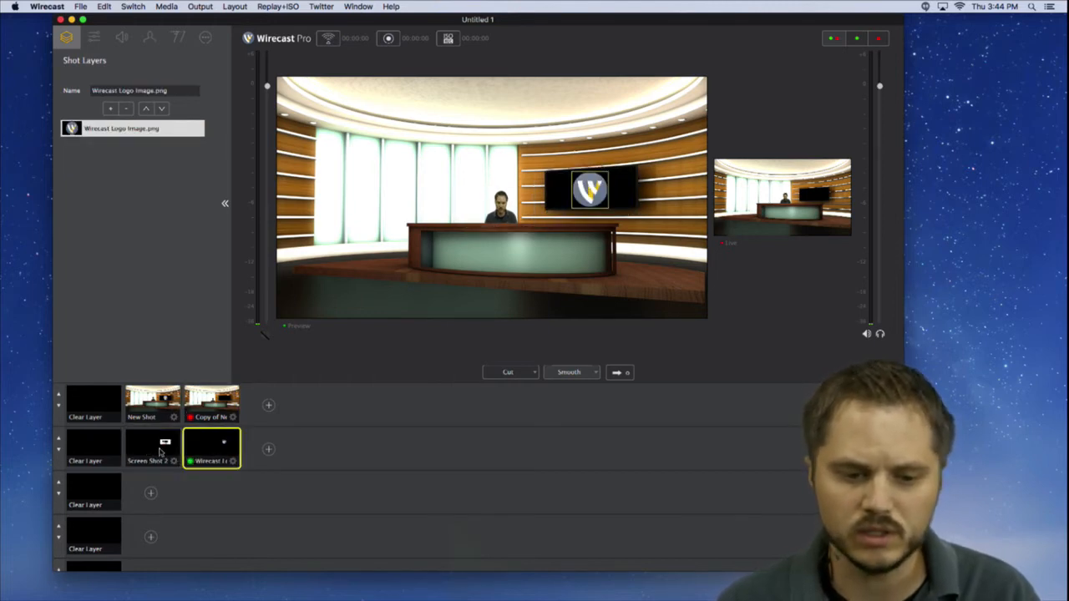
{"action": "left_click", "coordinate": [160, 452]}
{"action": "left_click", "coordinate": [207, 450]}
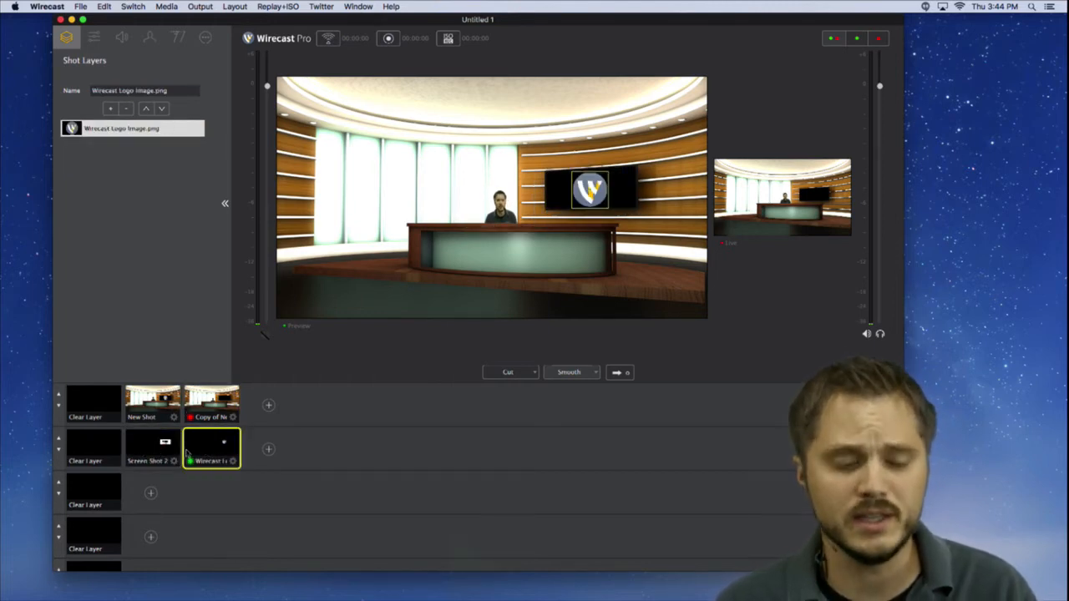
{"action": "left_click", "coordinate": [150, 452]}
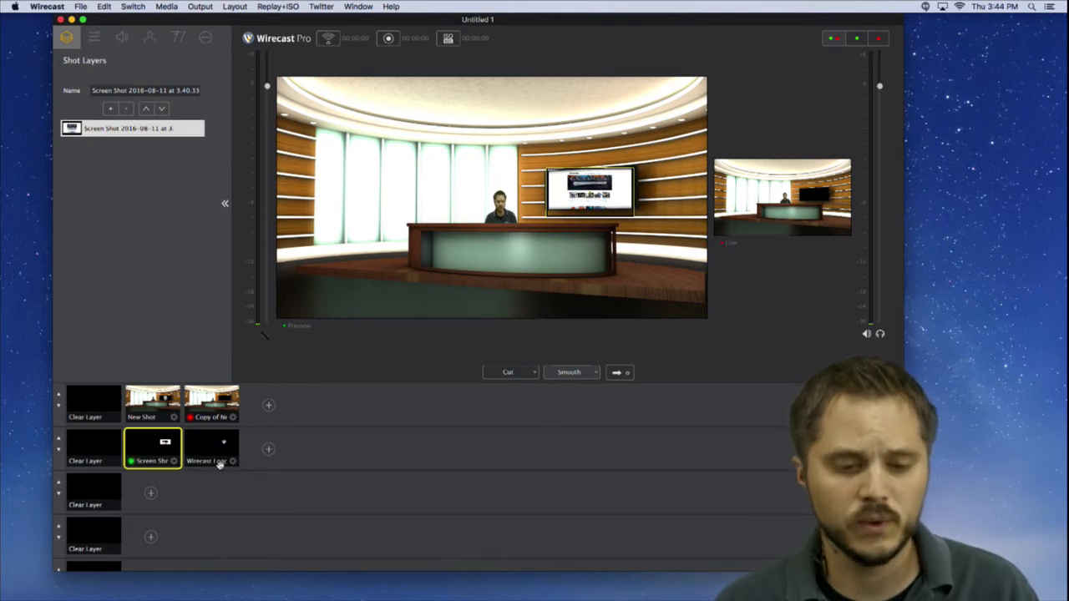
Step: Combine the Wirecast logo shot with the screenshot shot into one playlist shot on the second master layer
{"action": "left_click_drag", "start_coordinate": [219, 465], "coordinate": [160, 452]}
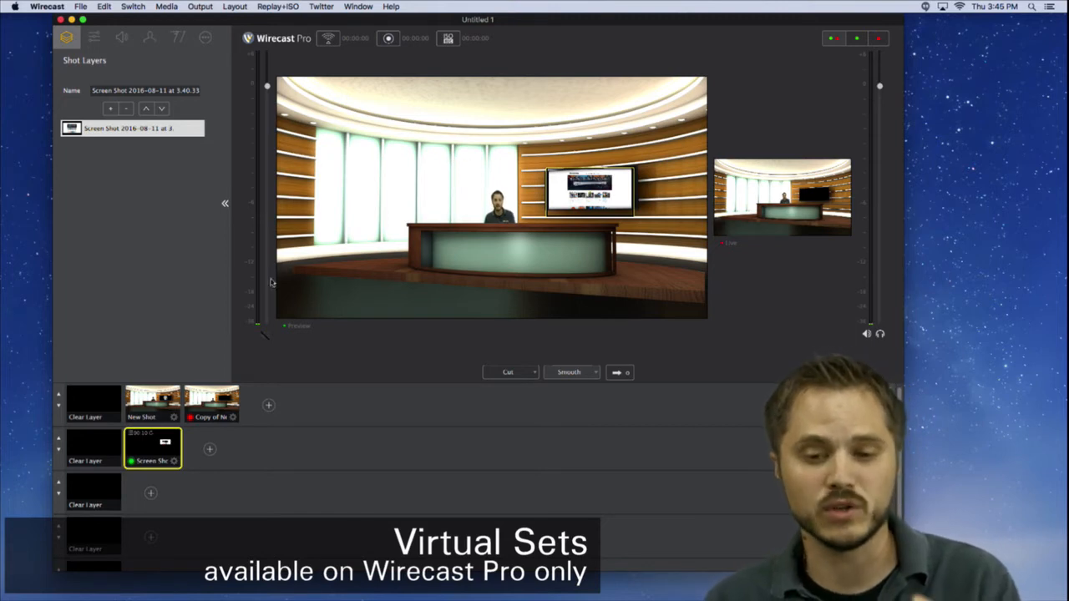
Step: Nudge the wall monitor media slightly upward with the first master layer cleared and return Copy of New Shot to the preview
{"action": "left_click", "coordinate": [97, 403]}
{"action": "left_click_drag", "start_coordinate": [577, 203], "coordinate": [575, 196]}
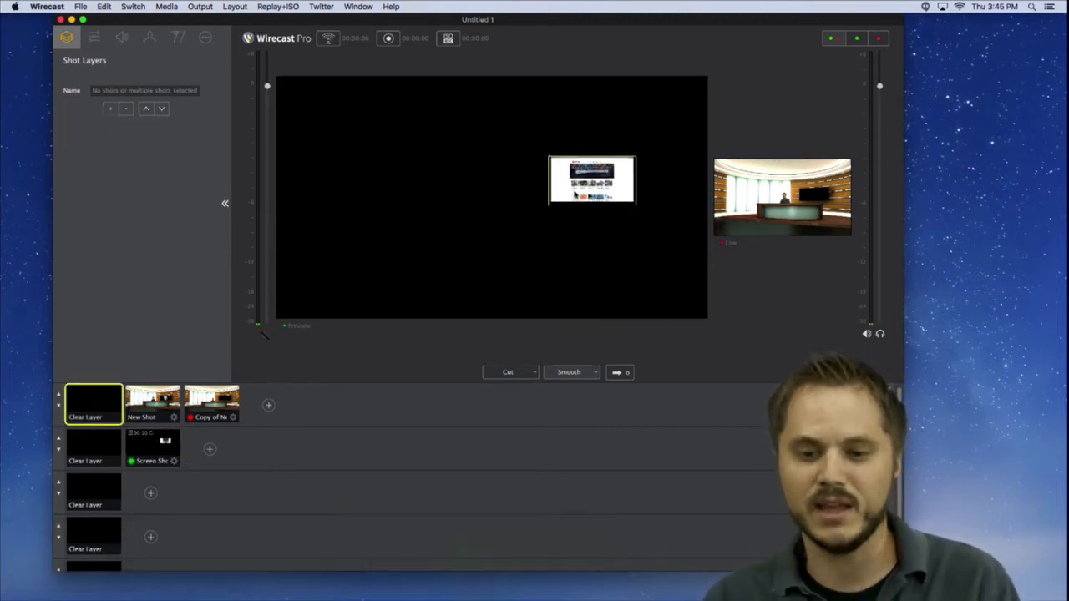
{"action": "left_click", "coordinate": [155, 406]}
{"action": "left_click", "coordinate": [226, 399]}
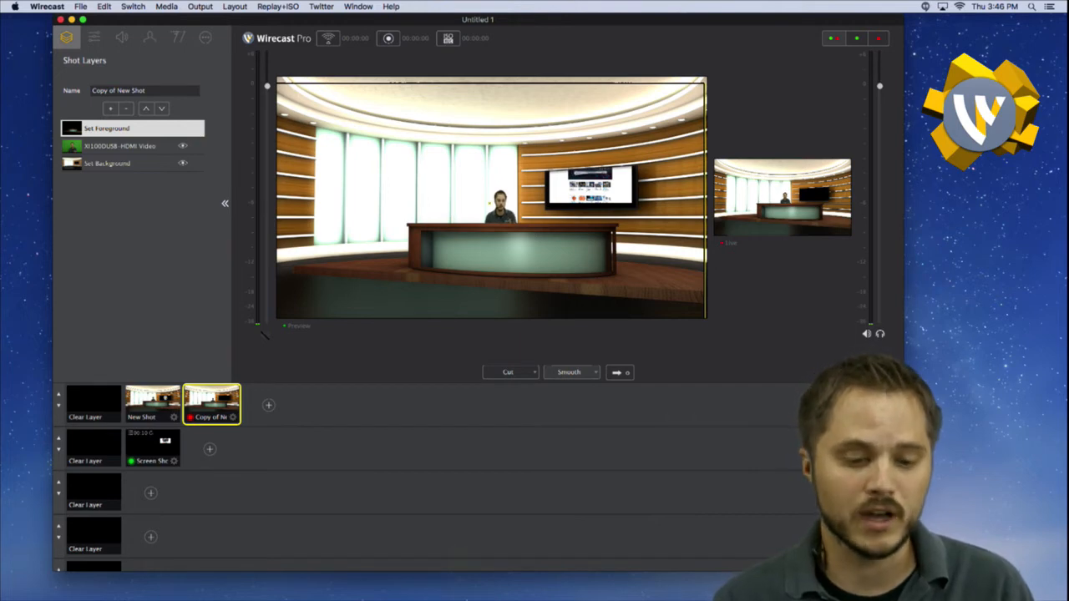
Step: Switch to Safari and open the Features page of Wirecast on the telestream.net site
{"action": "mouse_move", "coordinate": [484, 595]}
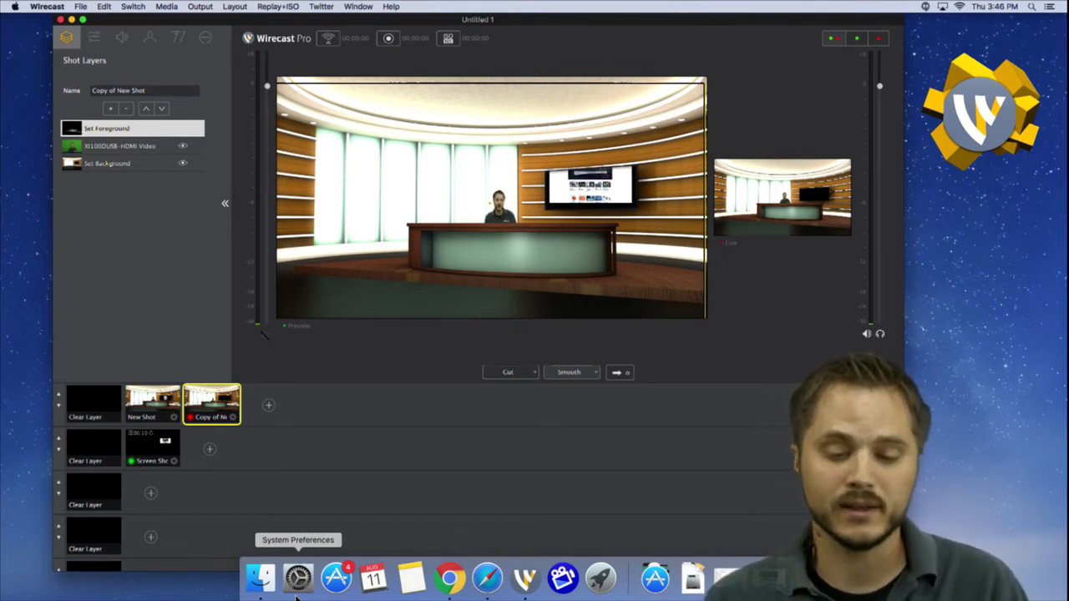
{"action": "left_click", "coordinate": [487, 588]}
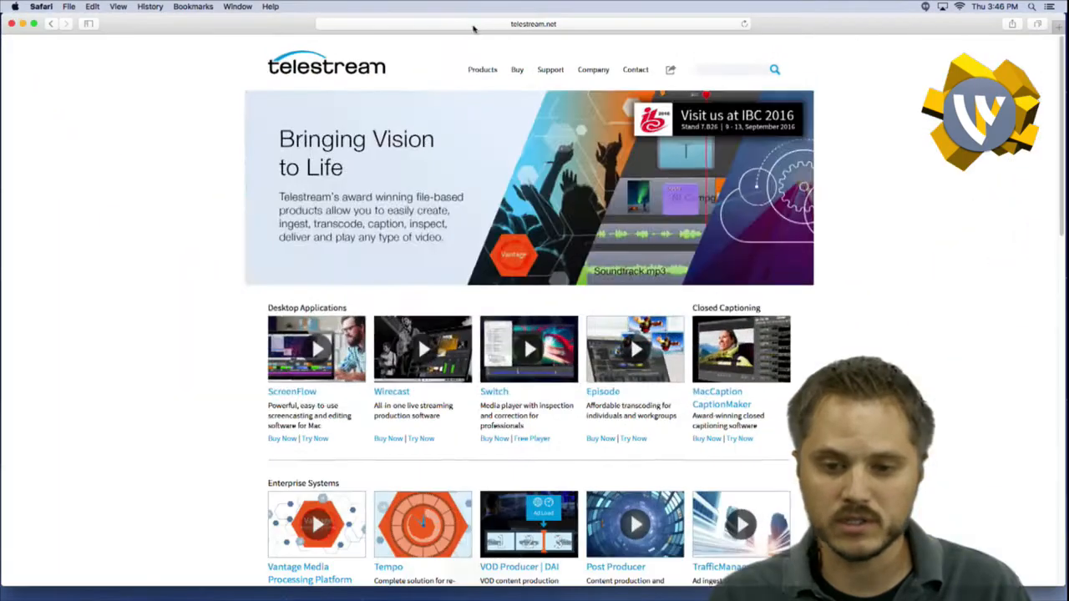
{"action": "left_click", "coordinate": [397, 393]}
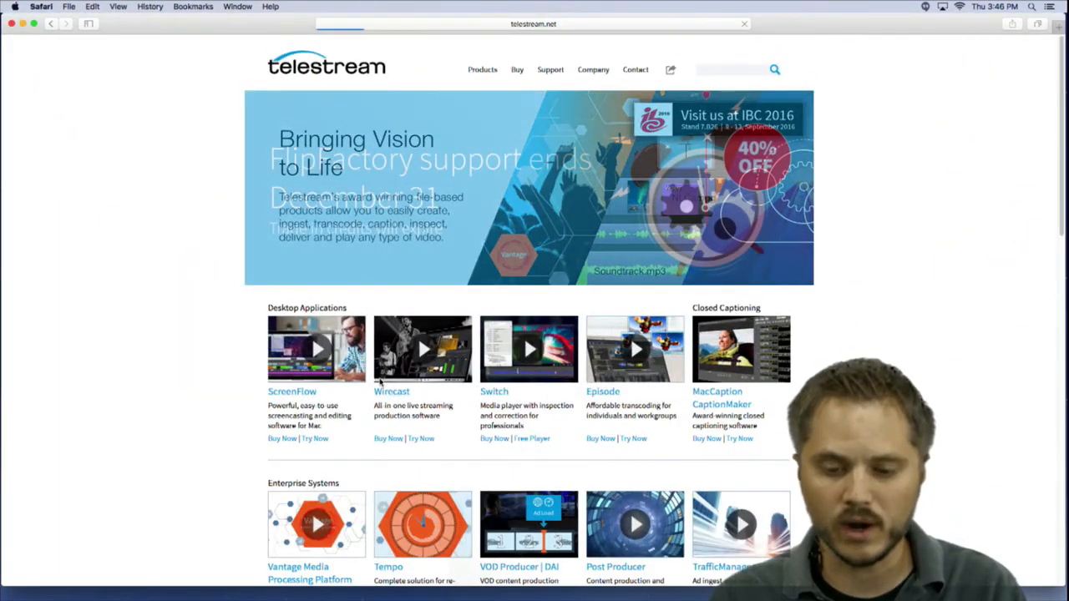
{"action": "scroll", "coordinate": [413, 334], "scroll_direction": "down", "scroll_amount": 5}
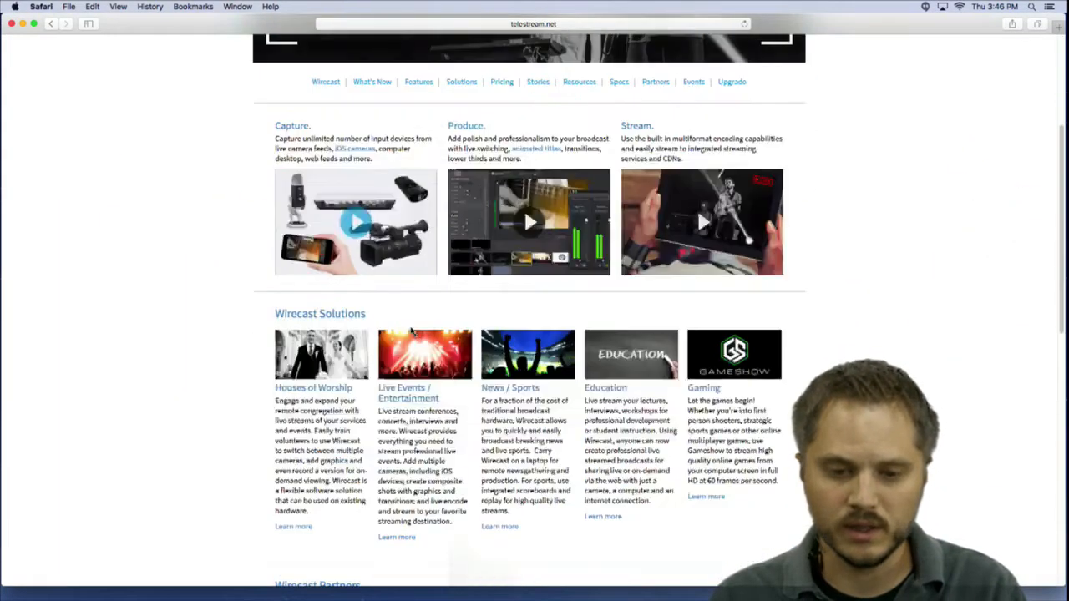
{"action": "scroll", "coordinate": [411, 332], "scroll_direction": "up", "scroll_amount": 2}
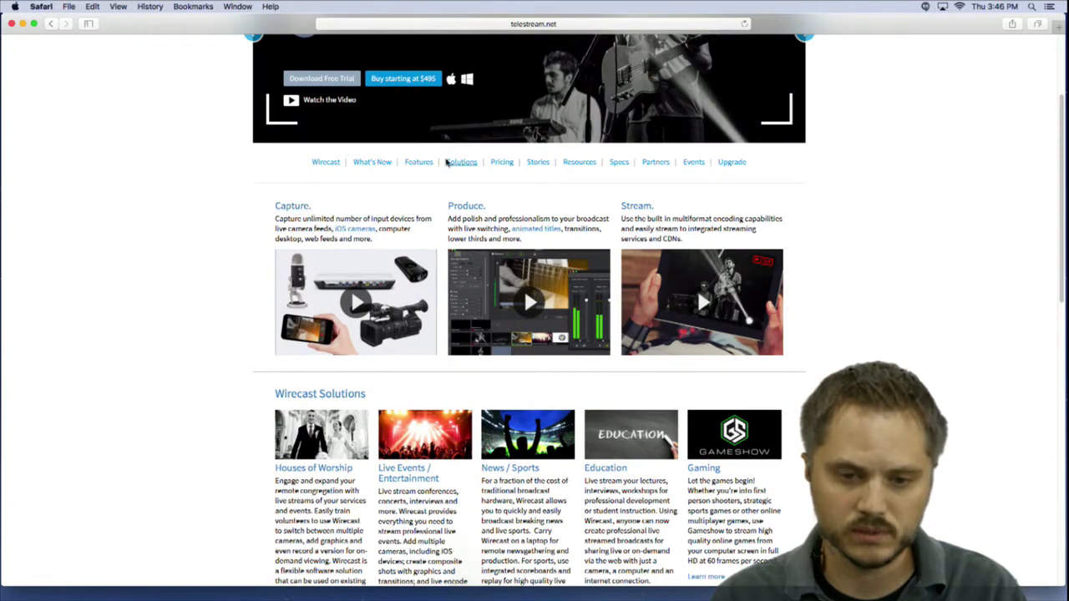
{"action": "left_click", "coordinate": [420, 162]}
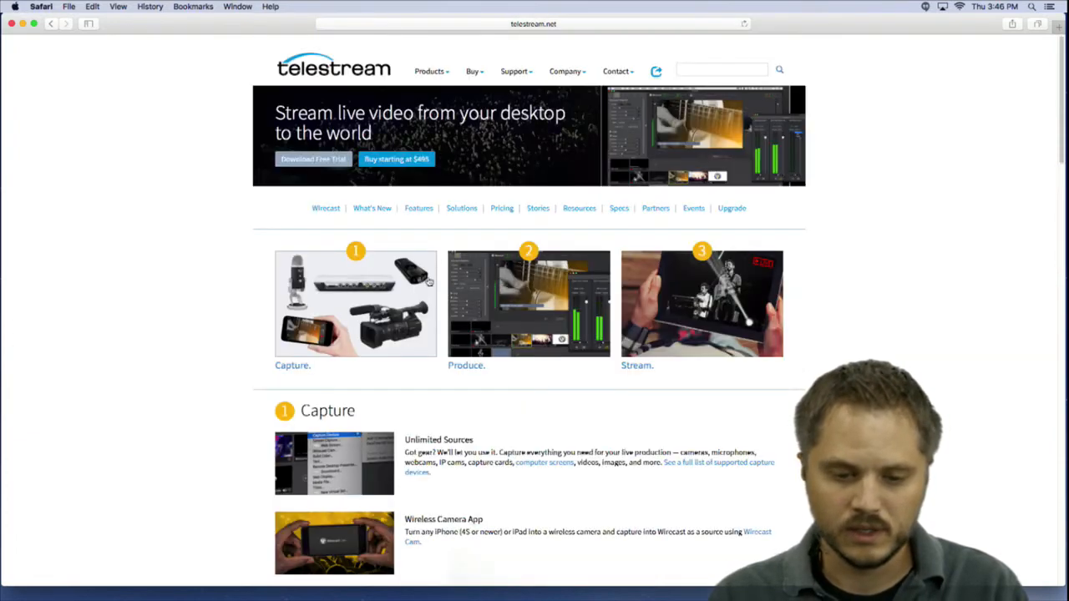
Step: Open the VirtualSetWorks page linked under Virtual Sets (Pro) and examine the 3D sets offered for Wirecast Pro
{"action": "scroll", "coordinate": [429, 282], "scroll_direction": "down", "scroll_amount": 15}
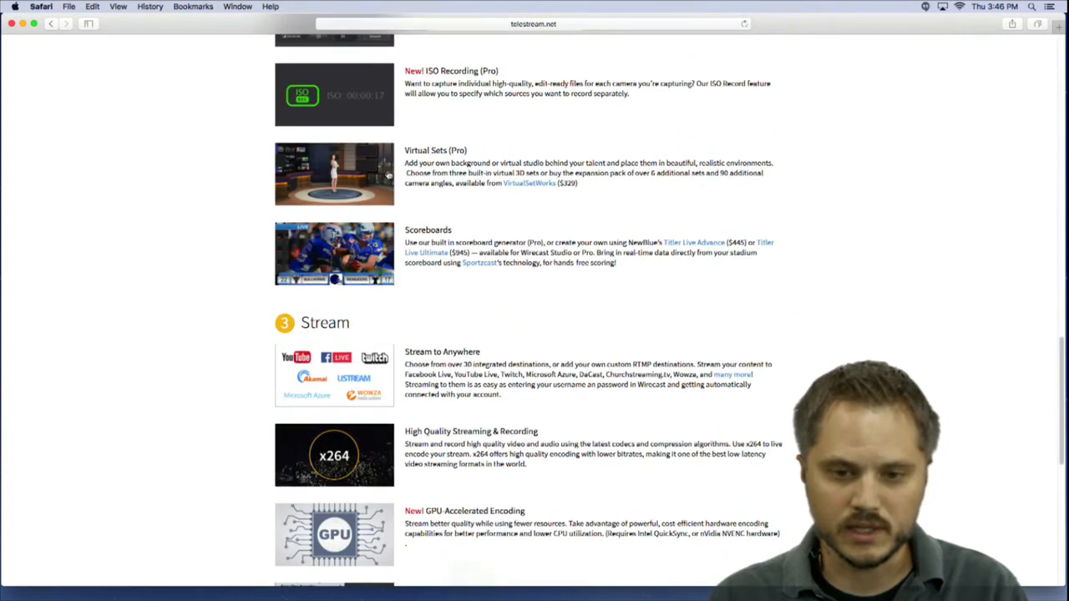
{"action": "left_click", "coordinate": [532, 183]}
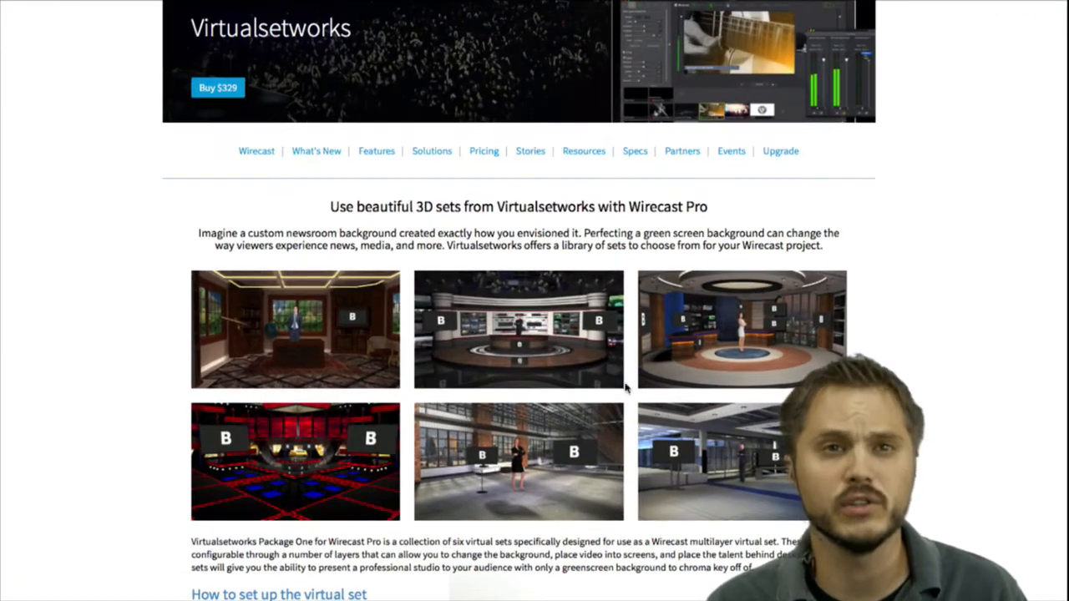
{"action": "scroll", "coordinate": [656, 380], "scroll_direction": "down", "scroll_amount": 6}
{"action": "scroll", "coordinate": [656, 380], "scroll_direction": "up", "scroll_amount": 4}
{"action": "scroll", "coordinate": [657, 381], "scroll_direction": "up", "scroll_amount": 1}
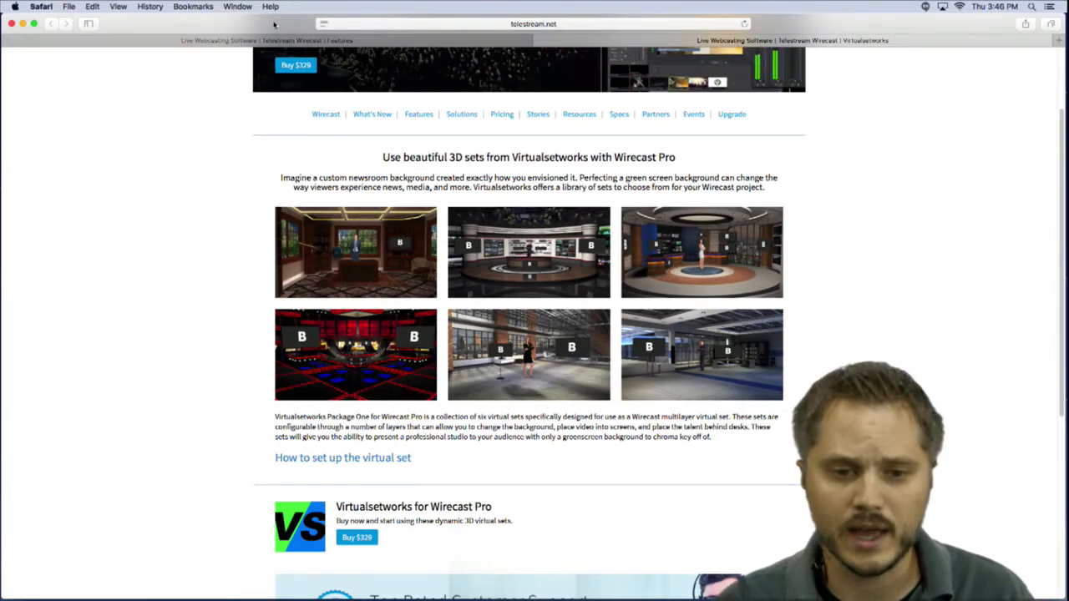
Step: Open the online store from the Virtualsetworks purchase offer, examine the Wirecast Pro and Virtualsetworks options, and minimize Safari
{"action": "left_click_drag", "start_coordinate": [272, 25], "coordinate": [282, 27]}
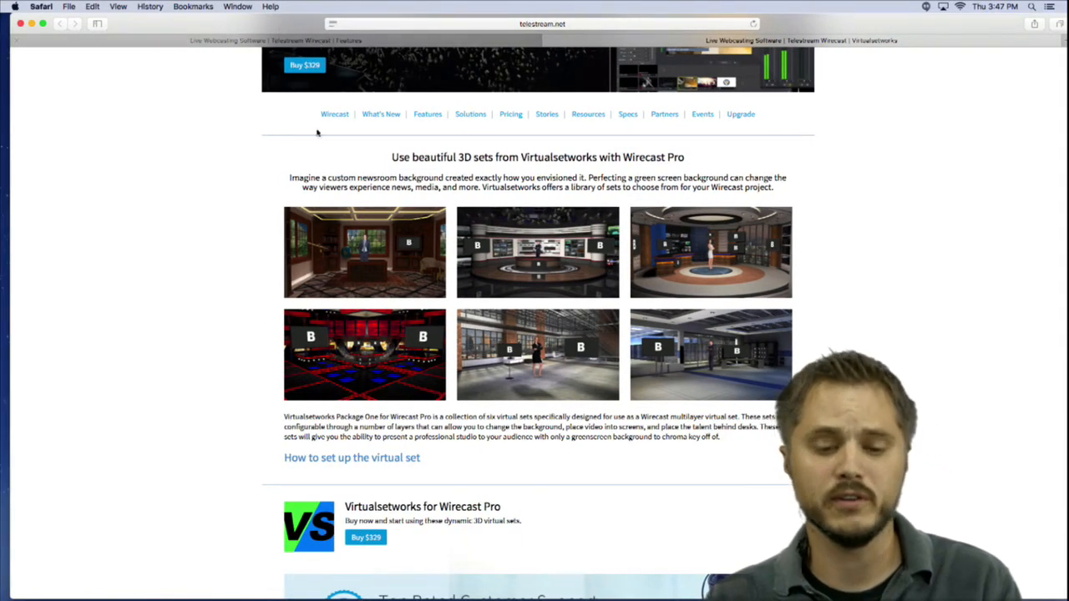
{"action": "scroll", "coordinate": [436, 411], "scroll_direction": "down", "scroll_amount": 4}
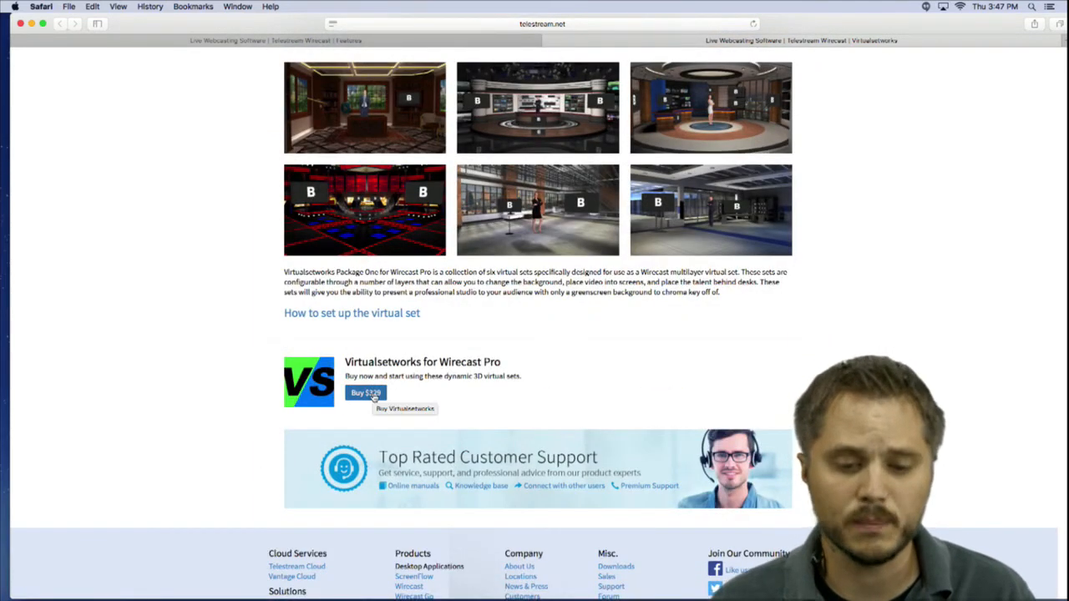
{"action": "left_click", "coordinate": [372, 395]}
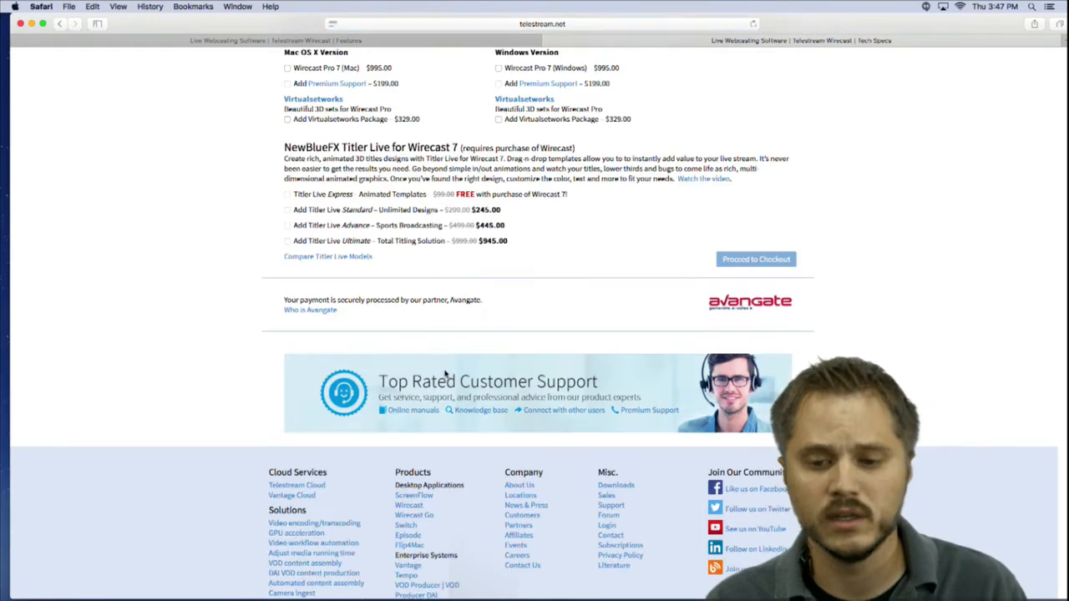
{"action": "scroll", "coordinate": [336, 239], "scroll_direction": "up", "scroll_amount": 5}
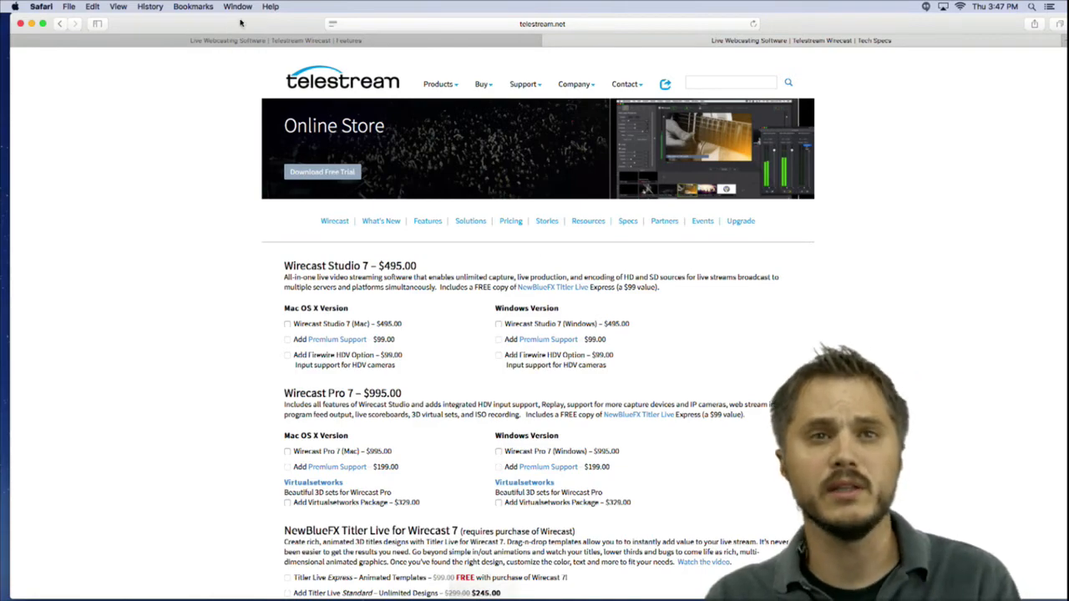
{"action": "left_click", "coordinate": [31, 24]}
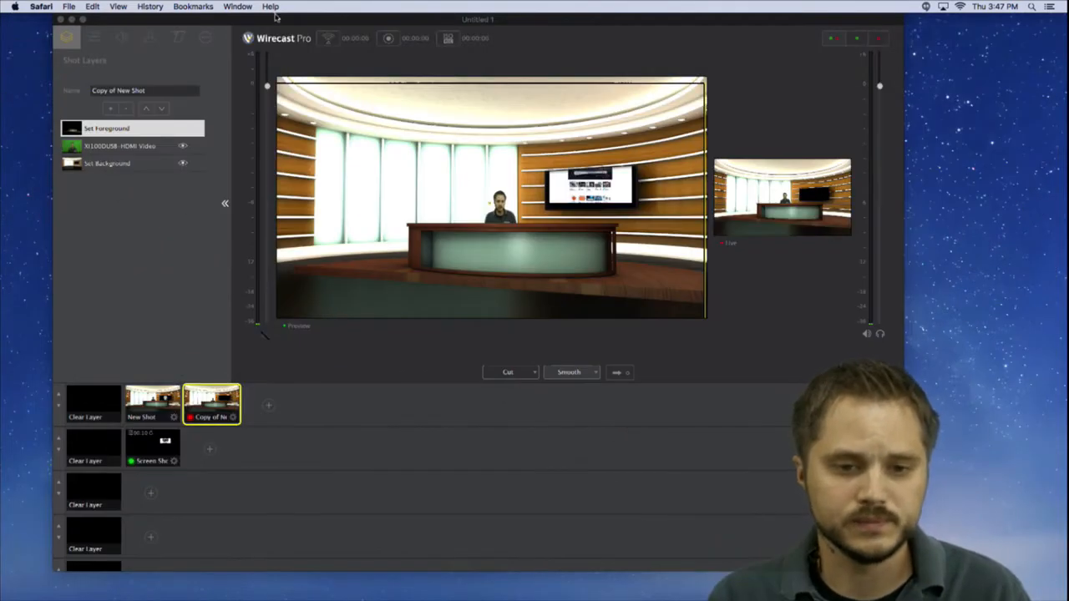
Step: Quit Wirecast and discard the untitled document
{"action": "left_click", "coordinate": [200, 6]}
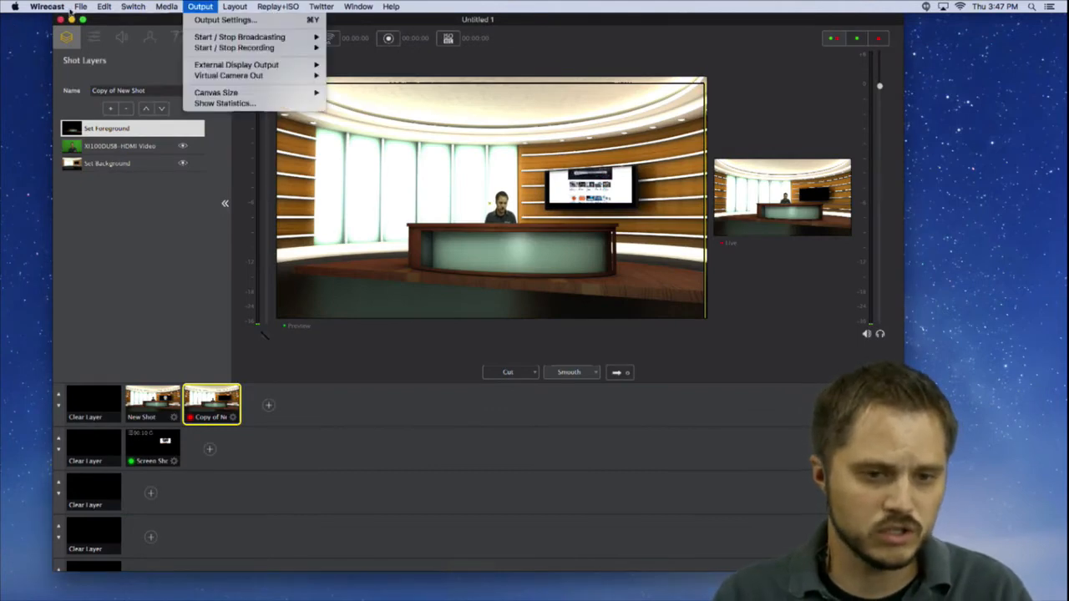
{"action": "left_click", "coordinate": [171, 6]}
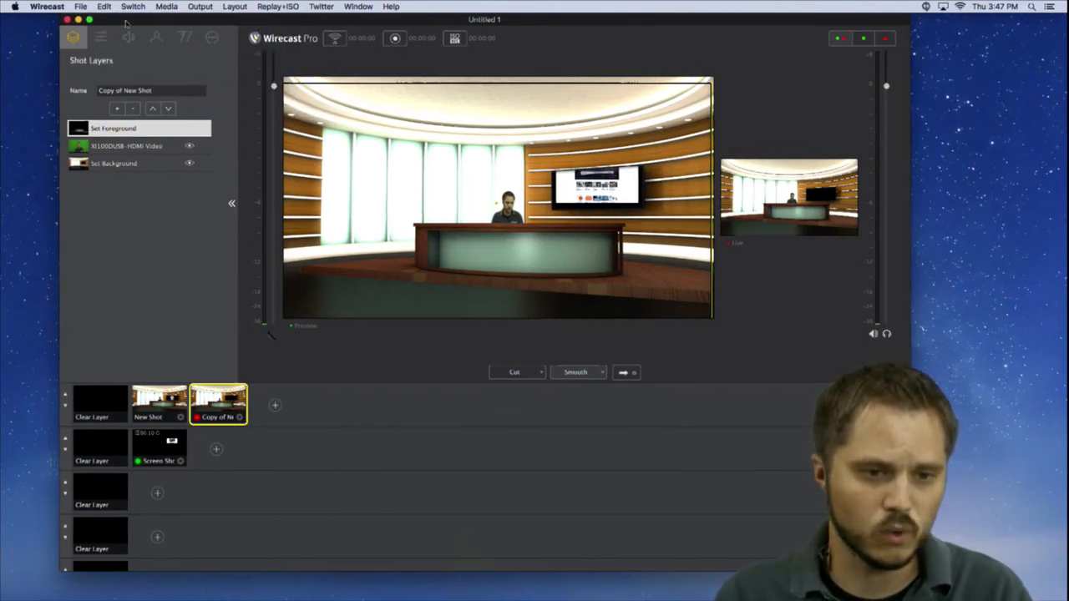
{"action": "left_click", "coordinate": [48, 6]}
{"action": "left_click", "coordinate": [60, 110]}
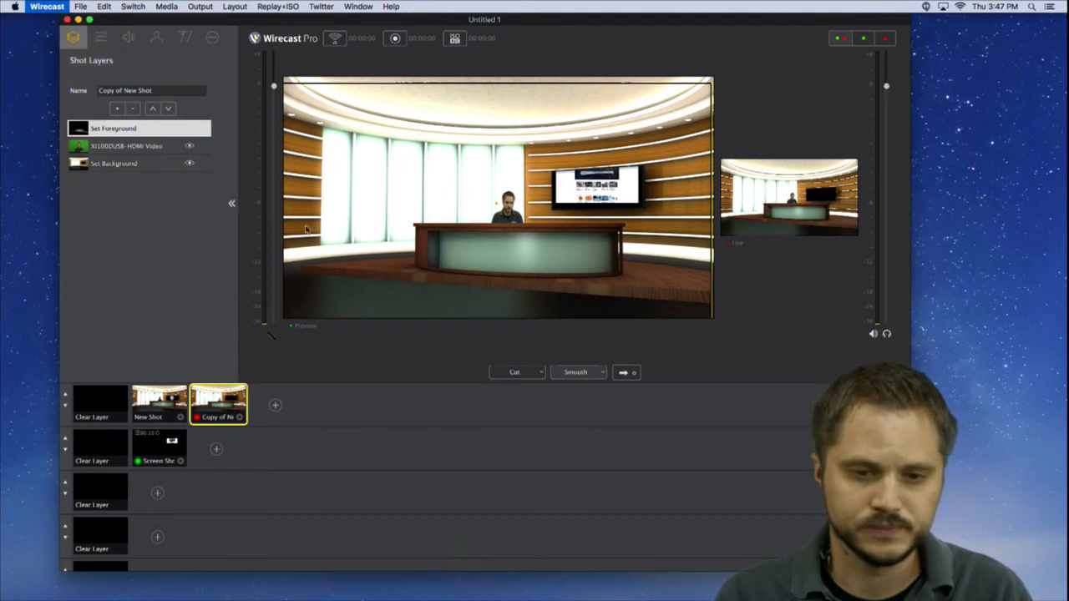
{"action": "left_click", "coordinate": [454, 73]}
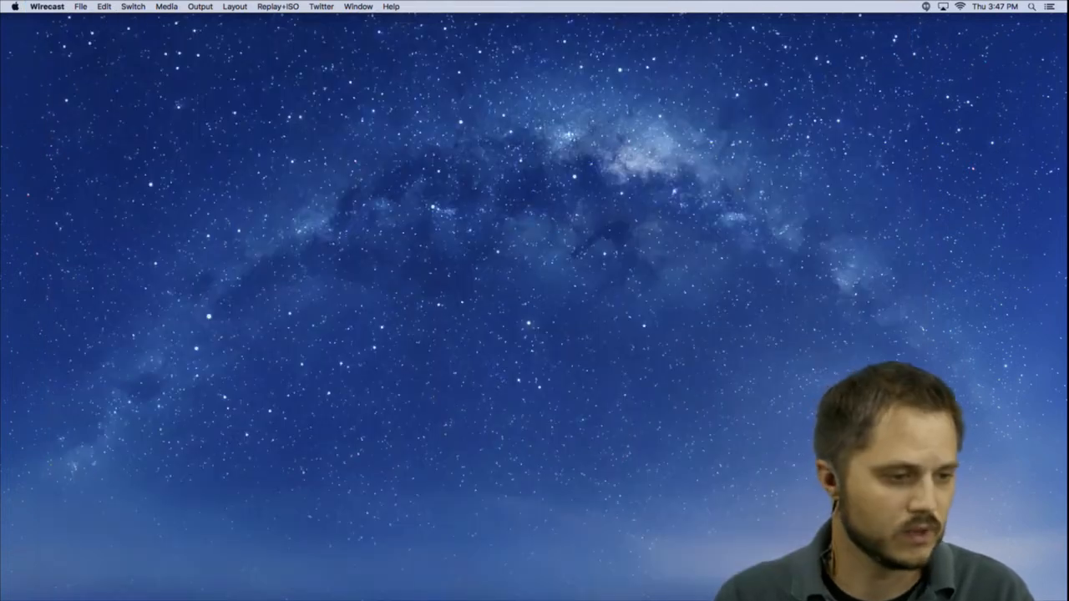
Step: Install the Virtual Set Pack by copying its VirtualSets folder into the Wirecast folder, authorize it with the account password, and close the pack window
{"action": "left_click_drag", "start_coordinate": [461, 131], "coordinate": [394, 134]}
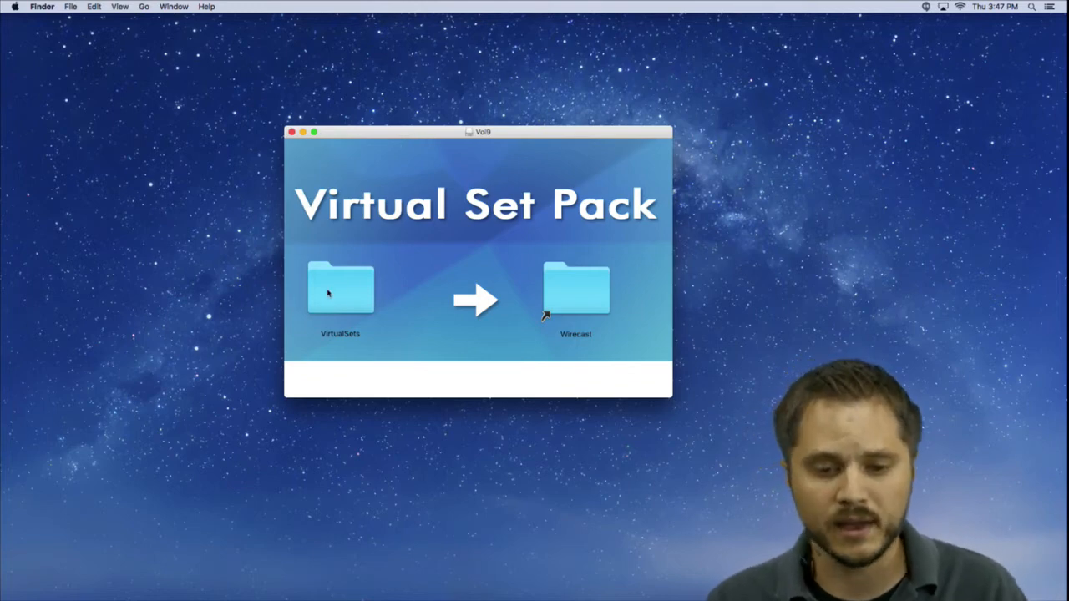
{"action": "left_click_drag", "start_coordinate": [342, 295], "coordinate": [583, 294]}
{"action": "left_click", "coordinate": [544, 208]}
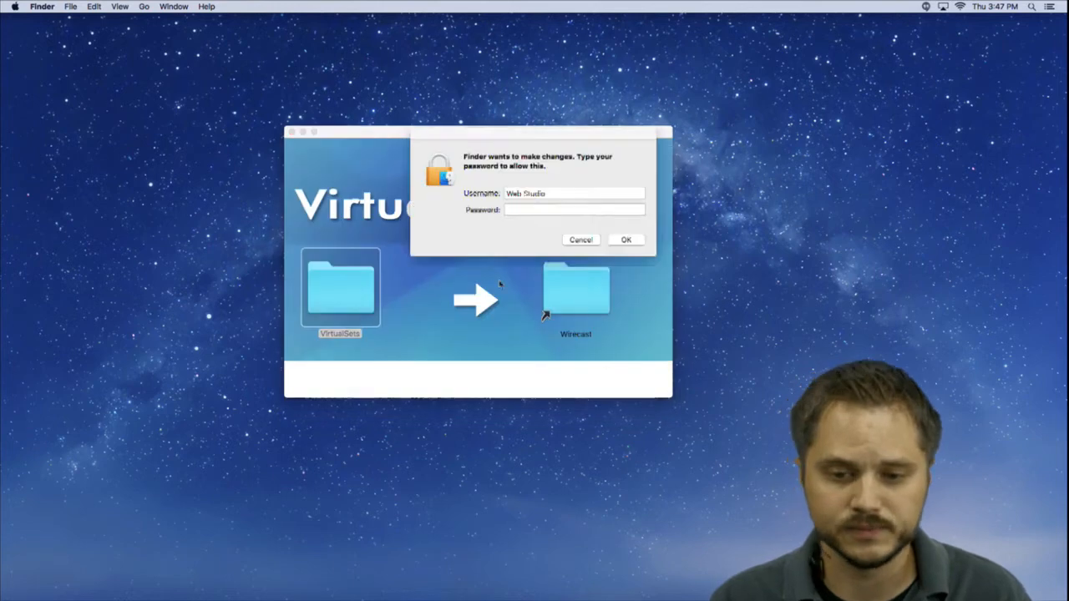
{"action": "left_click_drag", "start_coordinate": [546, 139], "coordinate": [0, 200]}
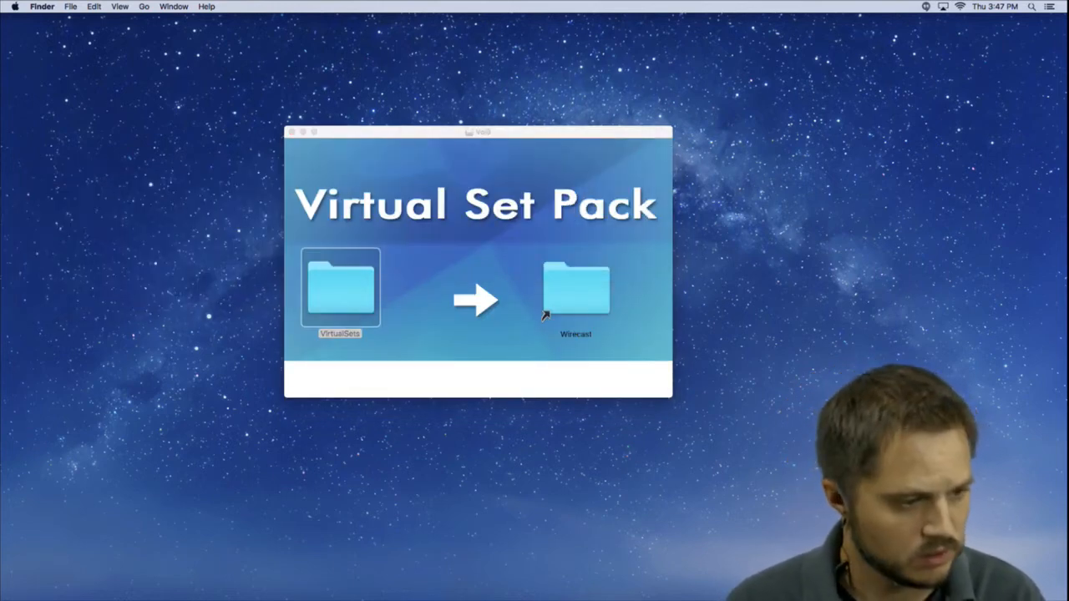
{"action": "key", "text": "Return"}
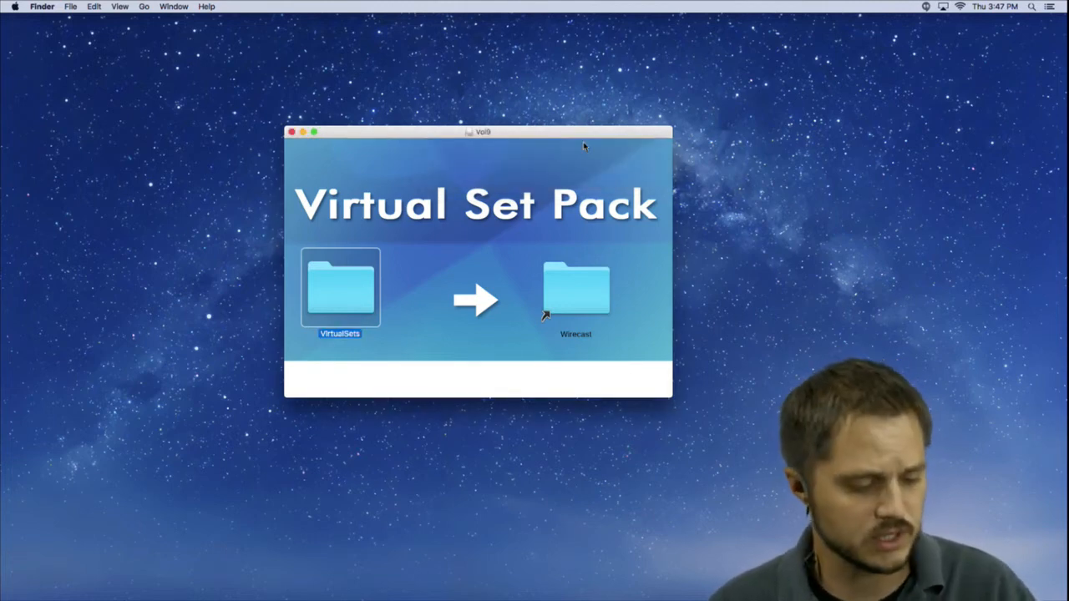
{"action": "left_click", "coordinate": [290, 133]}
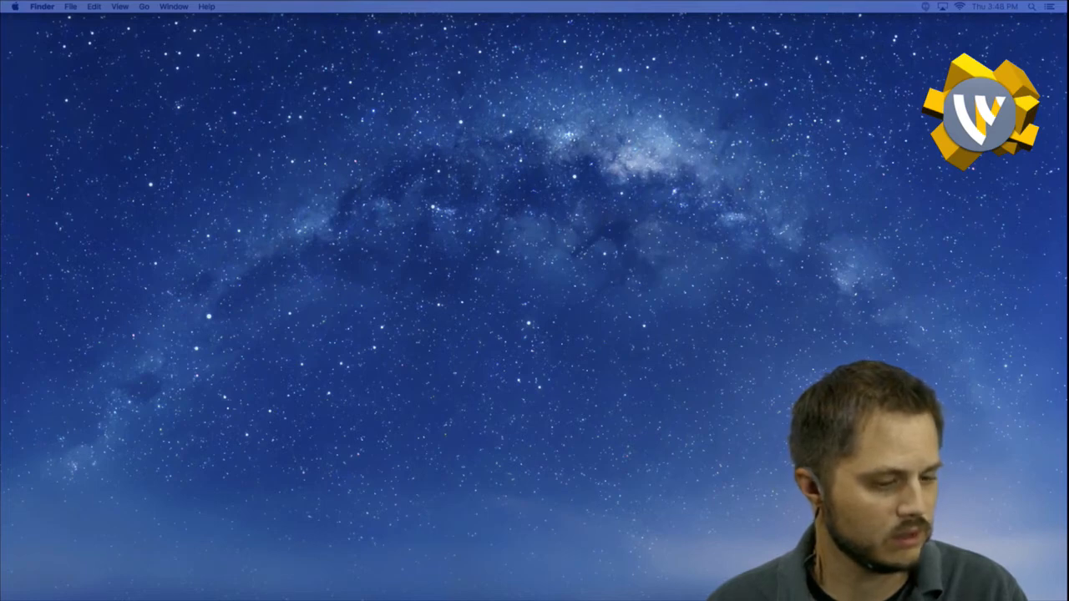
Step: Relaunch Wirecast, enlarge the blank document window and move it up near the menu bar
{"action": "mouse_move", "coordinate": [336, 585]}
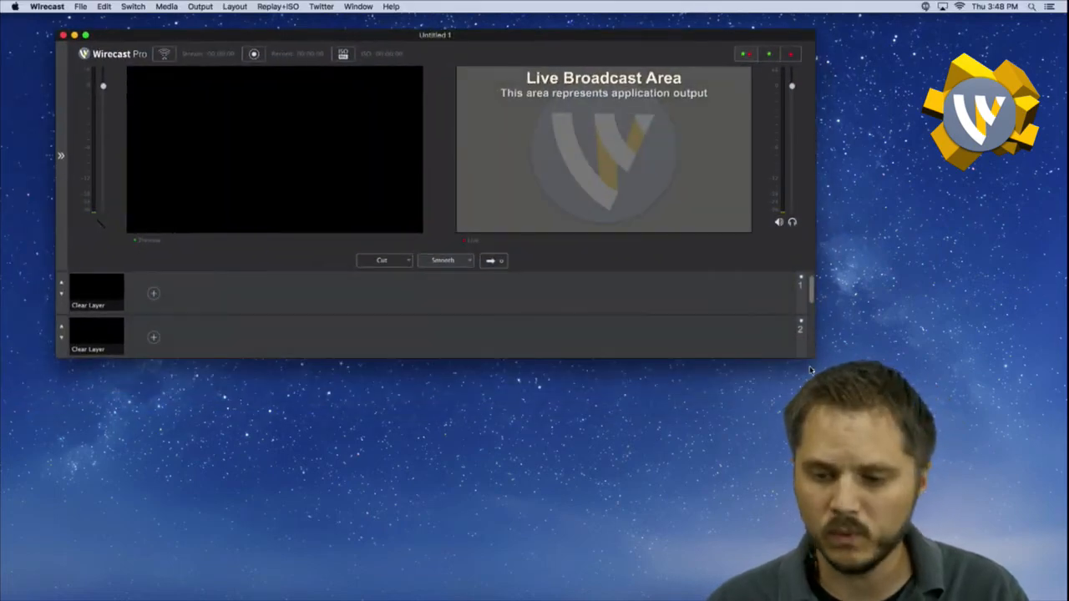
{"action": "left_click_drag", "start_coordinate": [815, 359], "coordinate": [1011, 543]}
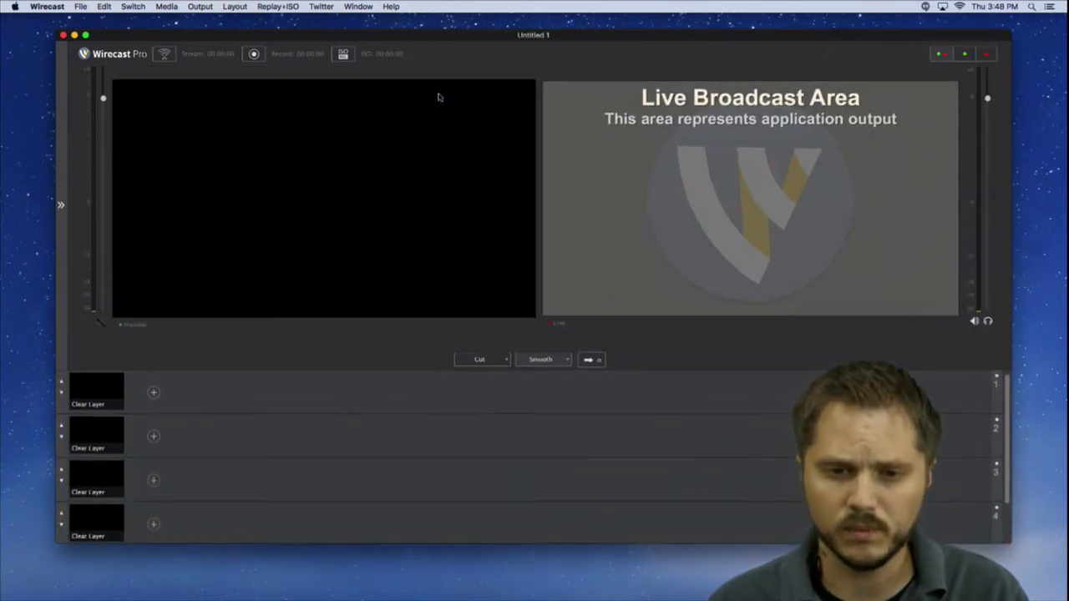
{"action": "left_click_drag", "start_coordinate": [418, 37], "coordinate": [408, 21]}
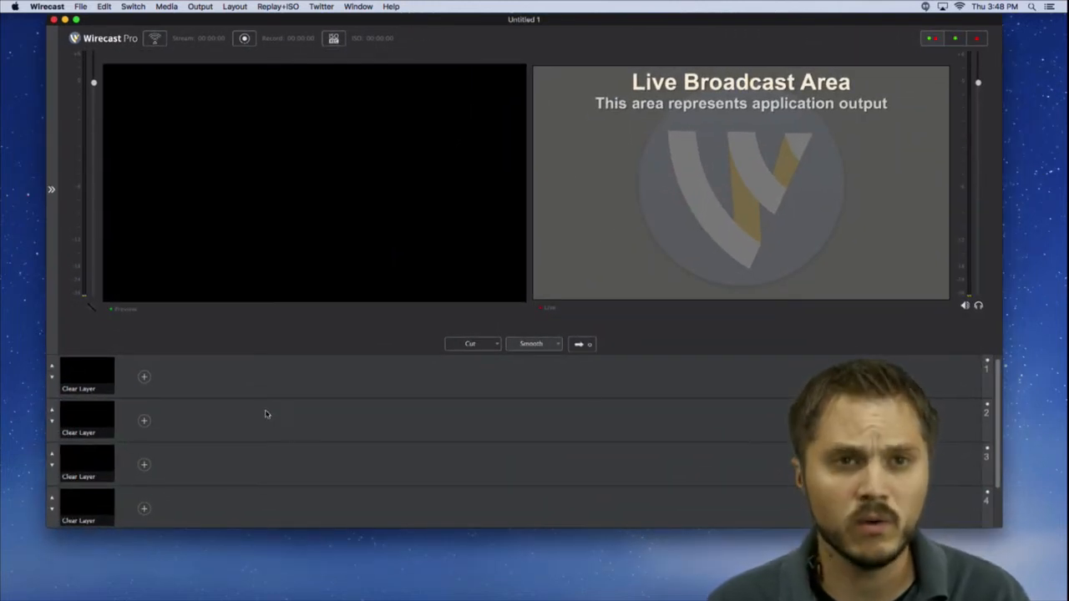
{"action": "left_click", "coordinate": [42, 354]}
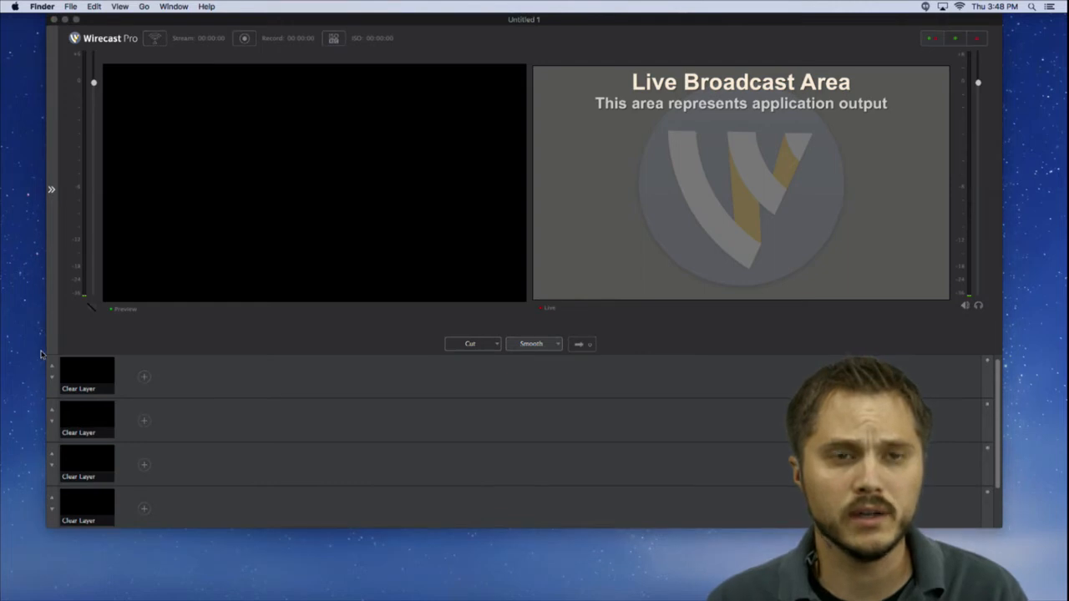
Step: Add a new virtual set to the first master layer, browsing the installed Studio sets and choosing Studio192B_Wide
{"action": "left_click", "coordinate": [144, 377]}
{"action": "left_click", "coordinate": [143, 376]}
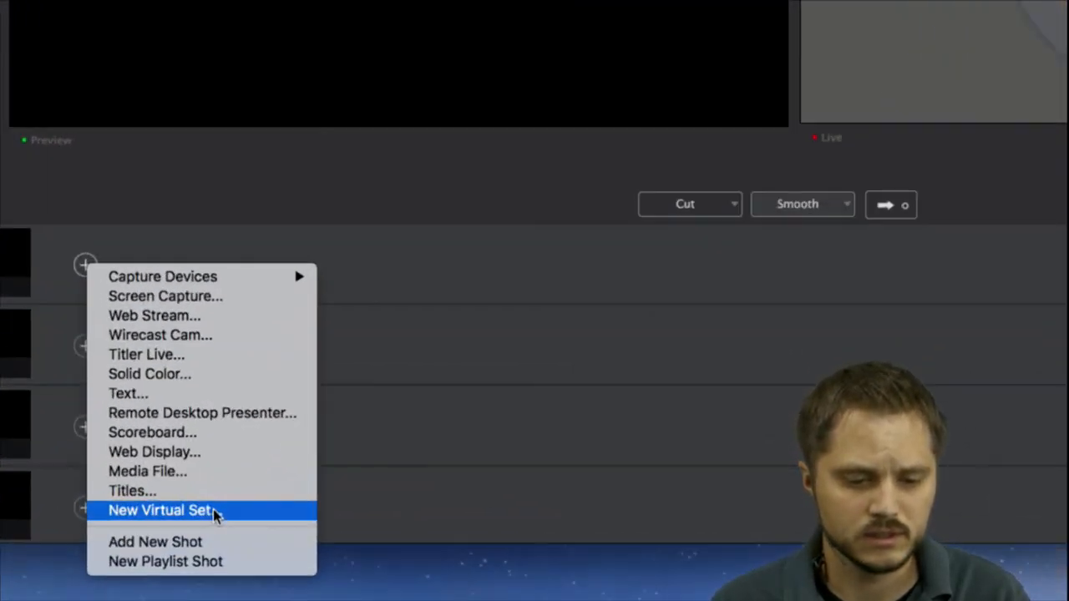
{"action": "left_click", "coordinate": [205, 512]}
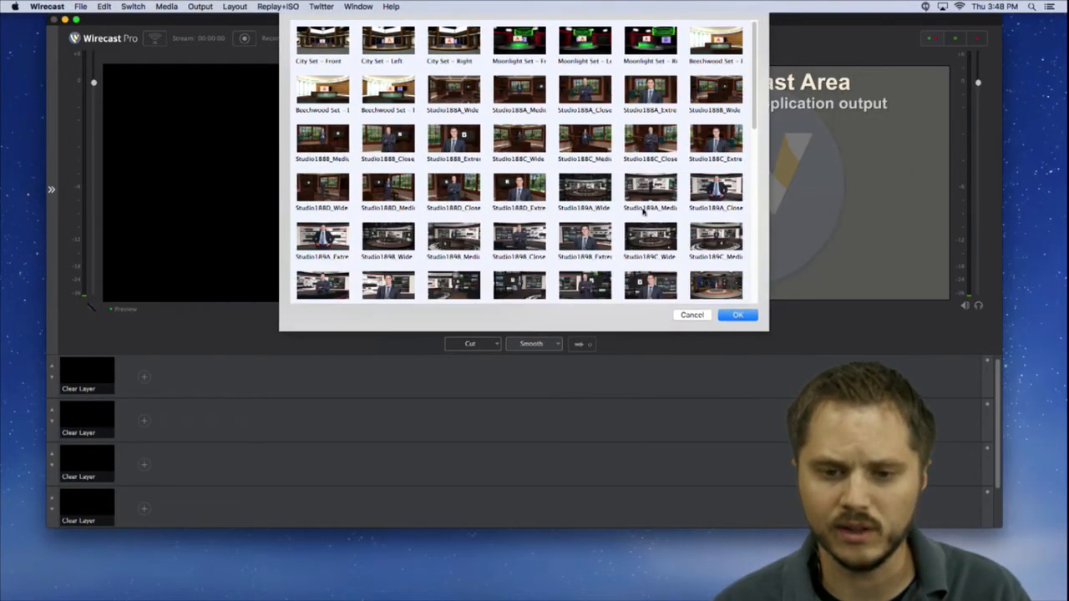
{"action": "scroll", "coordinate": [643, 213], "scroll_direction": "down", "scroll_amount": 10}
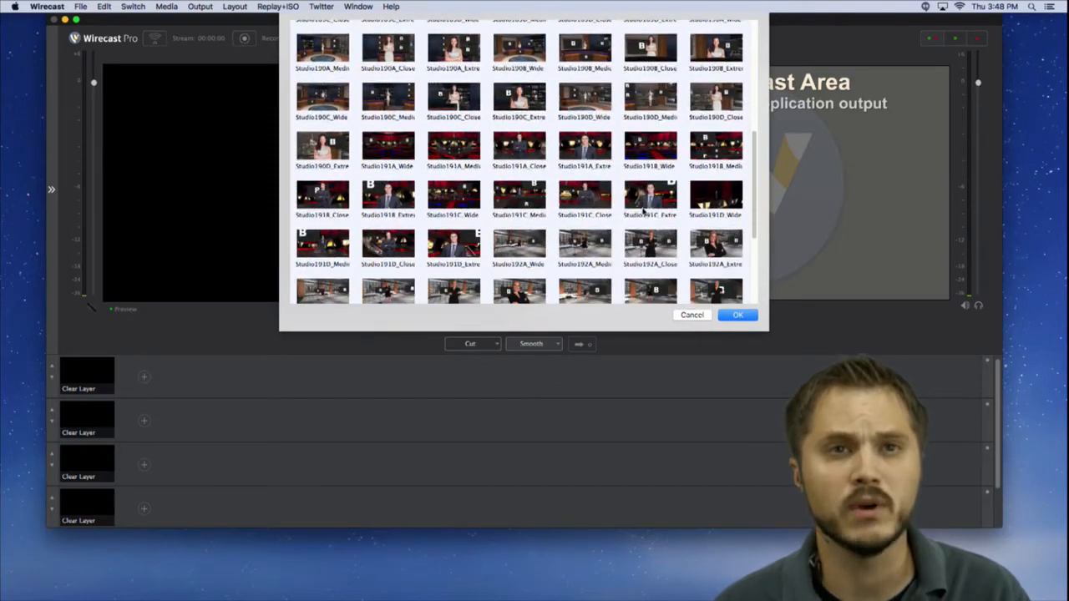
{"action": "scroll", "coordinate": [643, 213], "scroll_direction": "up", "scroll_amount": 5}
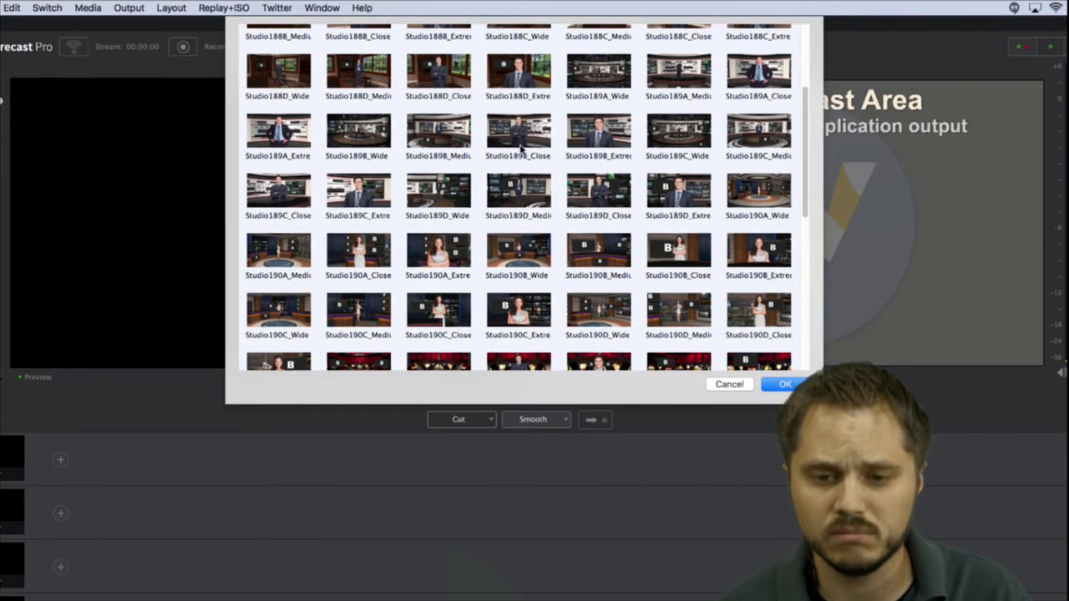
{"action": "scroll", "coordinate": [520, 148], "scroll_direction": "up", "scroll_amount": 5}
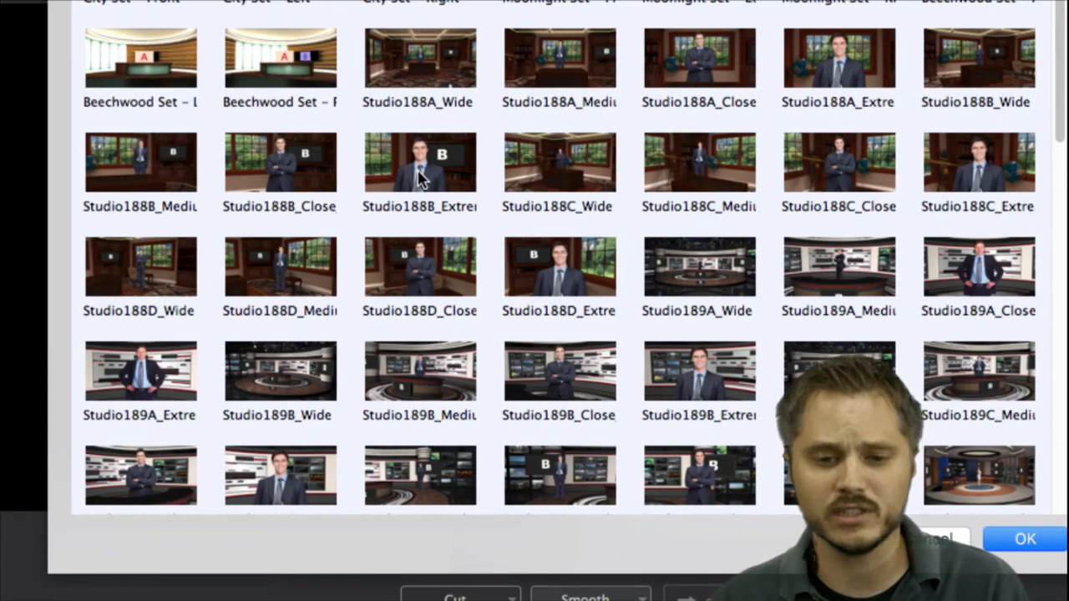
{"action": "scroll", "coordinate": [435, 168], "scroll_direction": "down", "scroll_amount": 5}
{"action": "scroll", "coordinate": [476, 142], "scroll_direction": "up", "scroll_amount": 5}
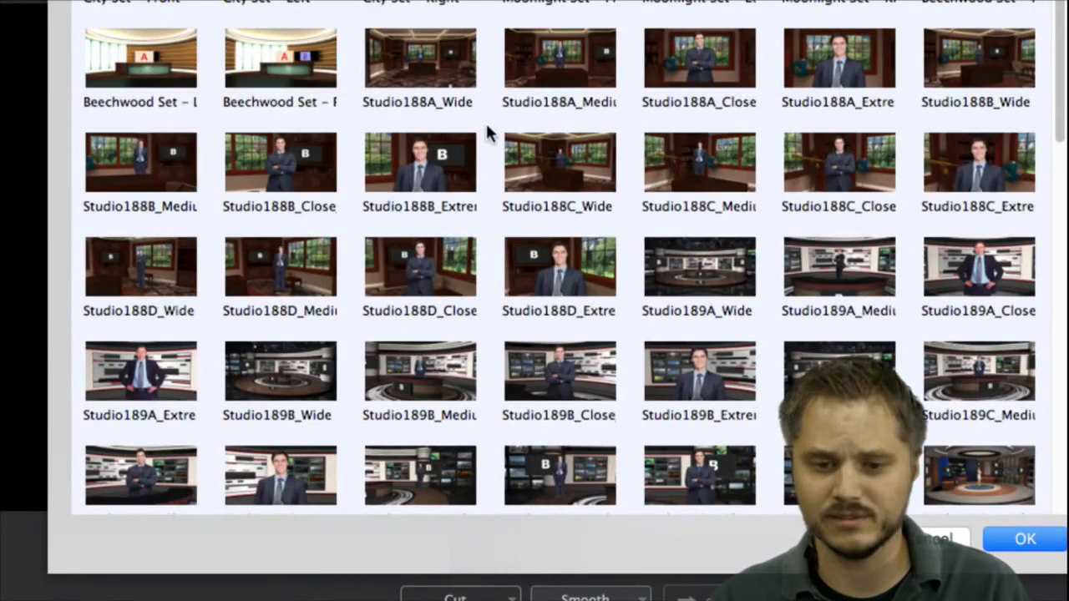
{"action": "scroll", "coordinate": [448, 203], "scroll_direction": "down", "scroll_amount": 6}
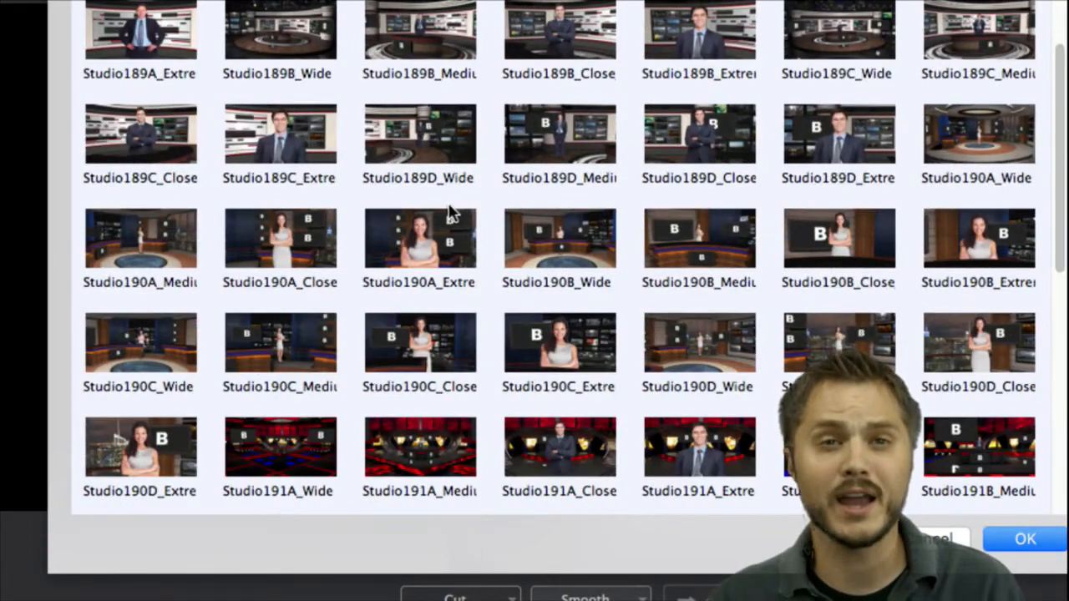
{"action": "scroll", "coordinate": [451, 216], "scroll_direction": "down", "scroll_amount": 5}
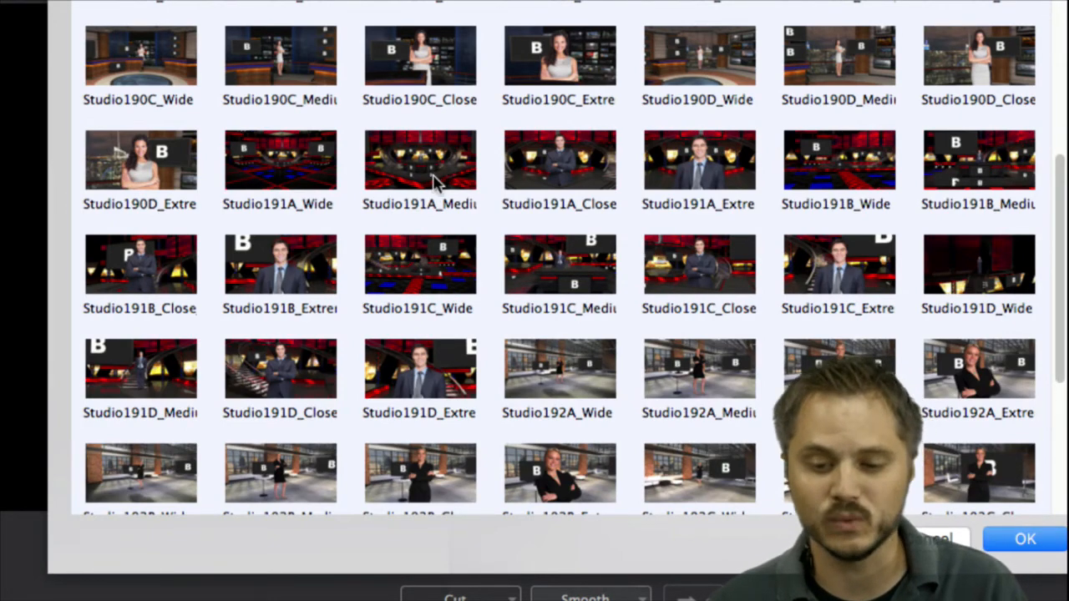
{"action": "scroll", "coordinate": [435, 180], "scroll_direction": "down", "scroll_amount": 6}
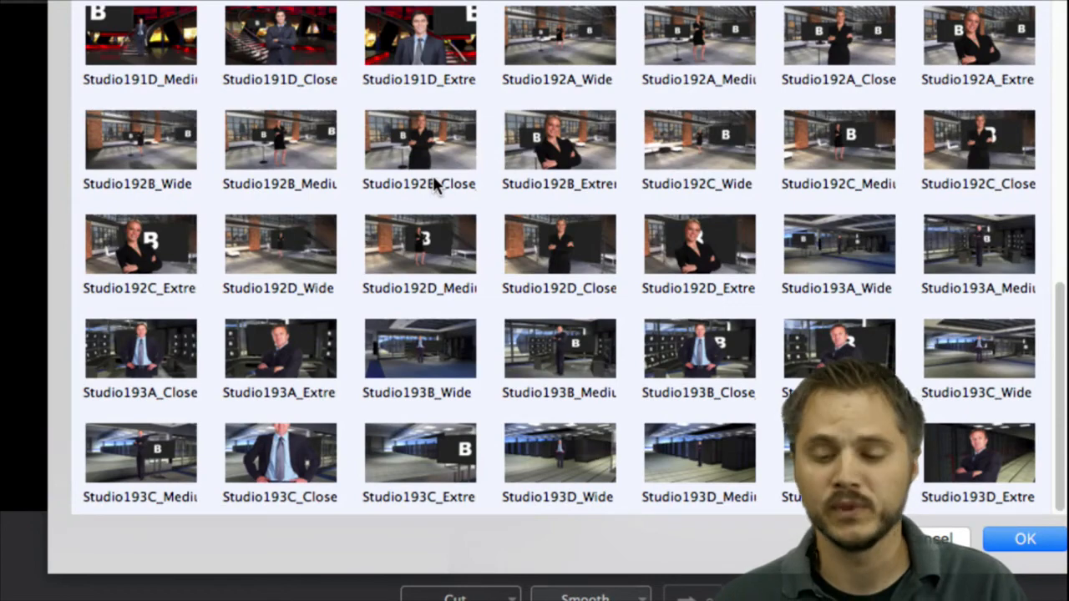
{"action": "scroll", "coordinate": [438, 180], "scroll_direction": "up", "scroll_amount": 4}
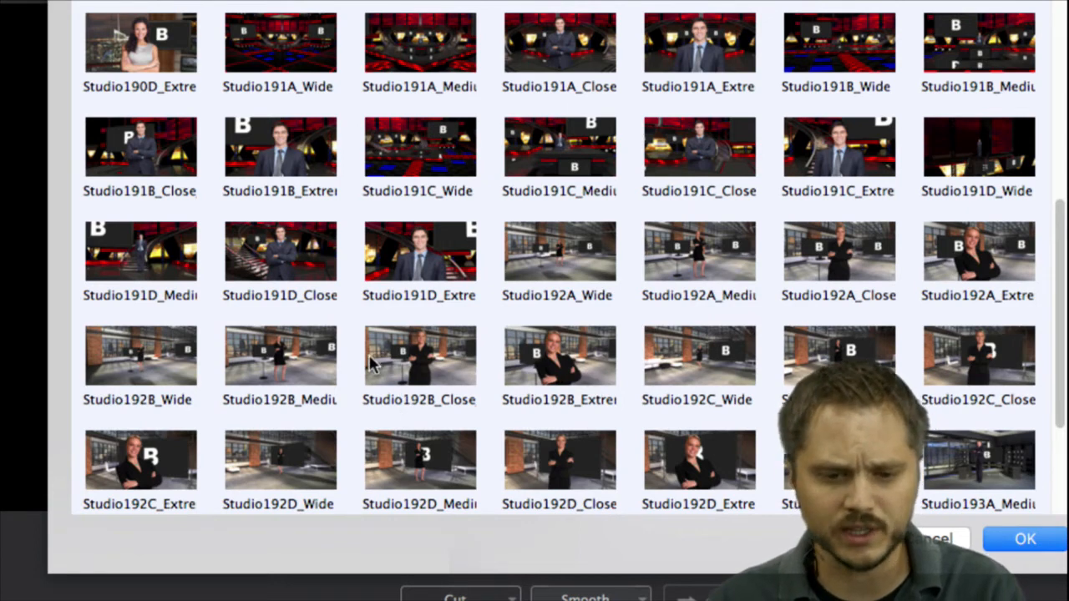
{"action": "left_click", "coordinate": [153, 357]}
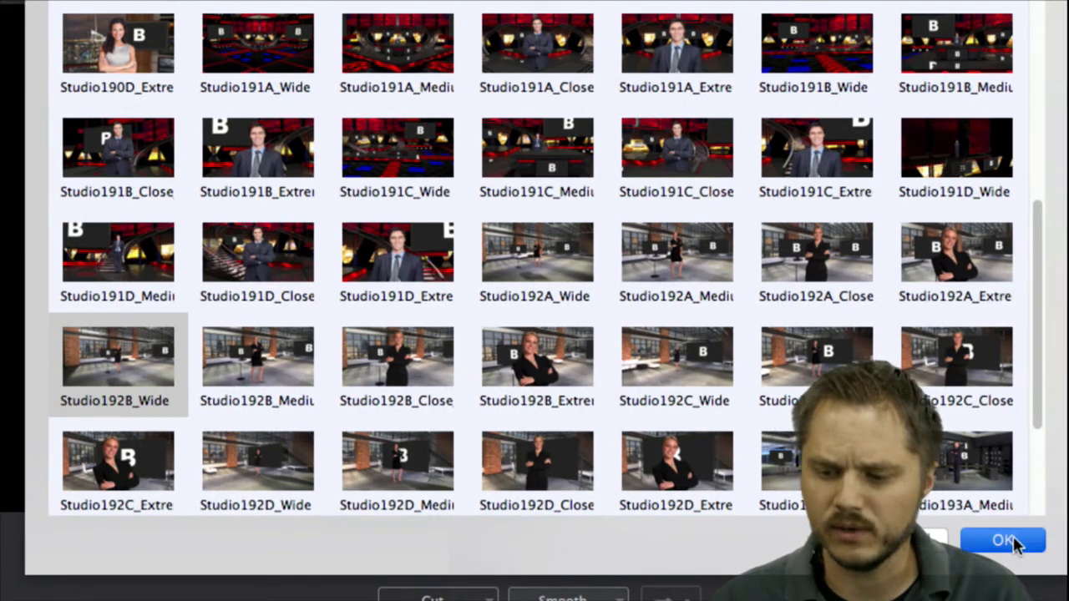
{"action": "left_click", "coordinate": [1031, 539]}
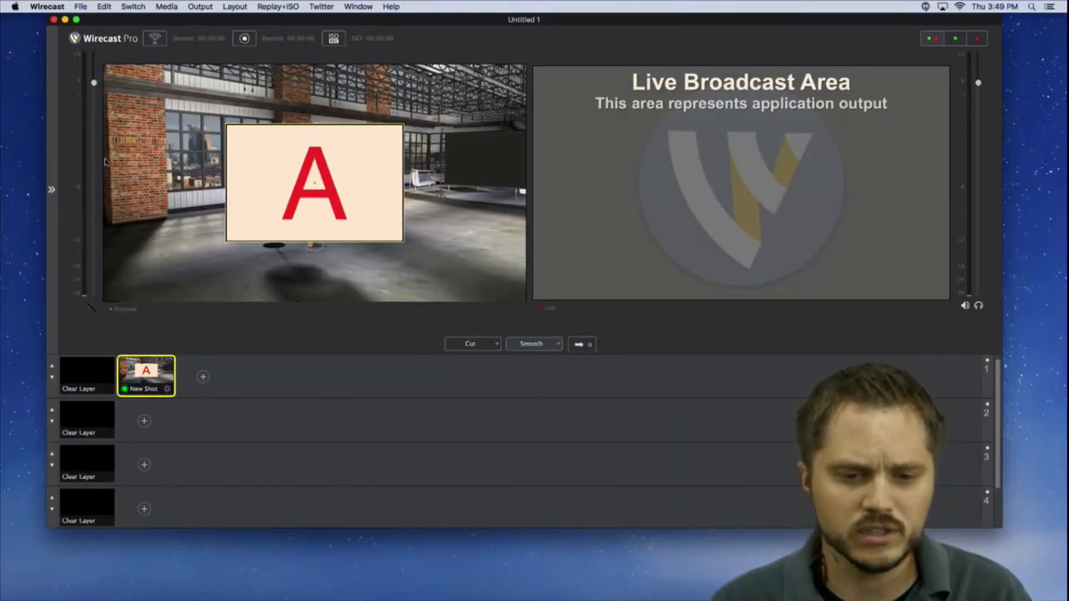
Step: Open the new shot's layer list and remove the A Placeholder and B Placeholder layers
{"action": "left_click", "coordinate": [50, 189]}
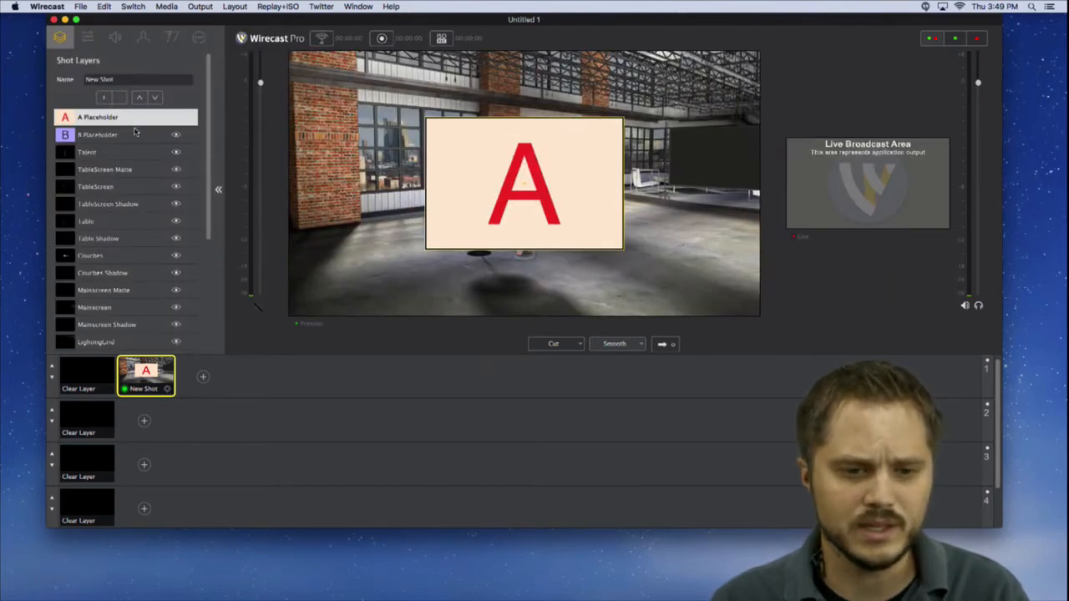
{"action": "left_click", "coordinate": [121, 98]}
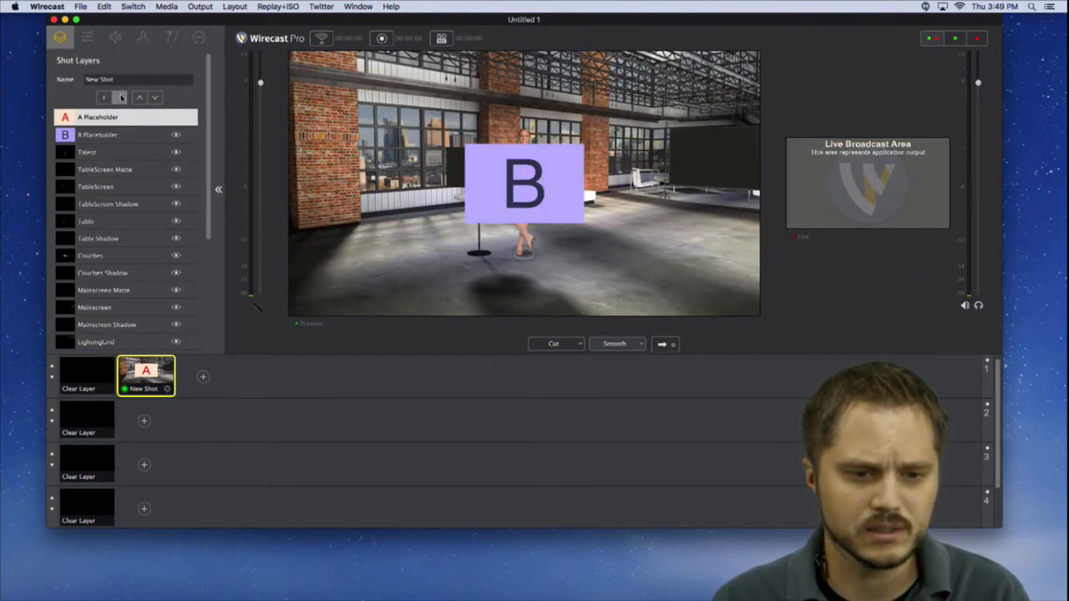
{"action": "left_click", "coordinate": [122, 99]}
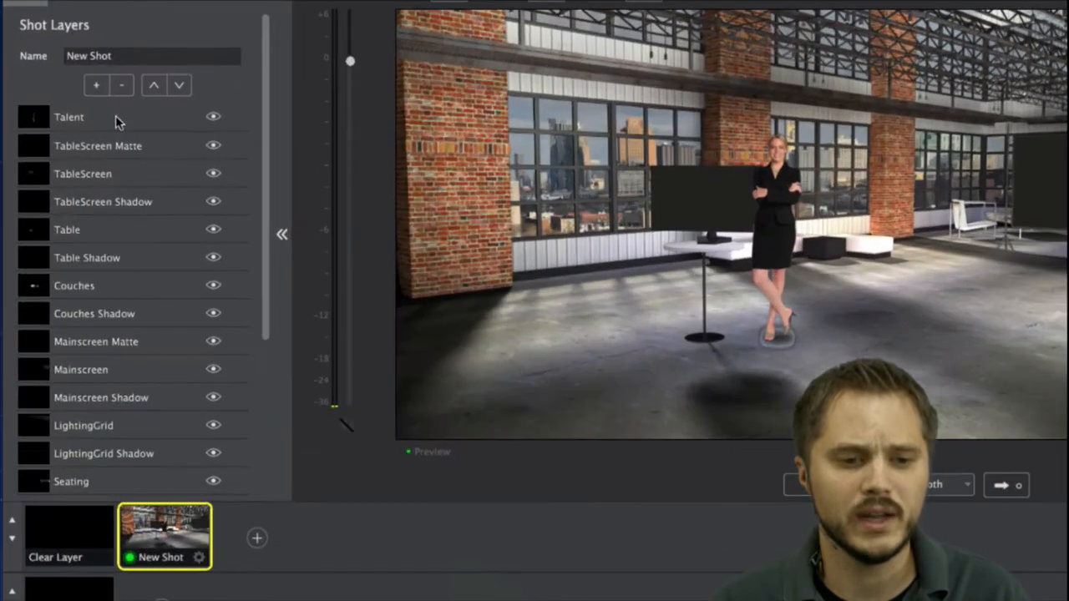
Step: Select the Talent layer and switch its visibility off and on to check what it contributes to the set
{"action": "left_click", "coordinate": [116, 119]}
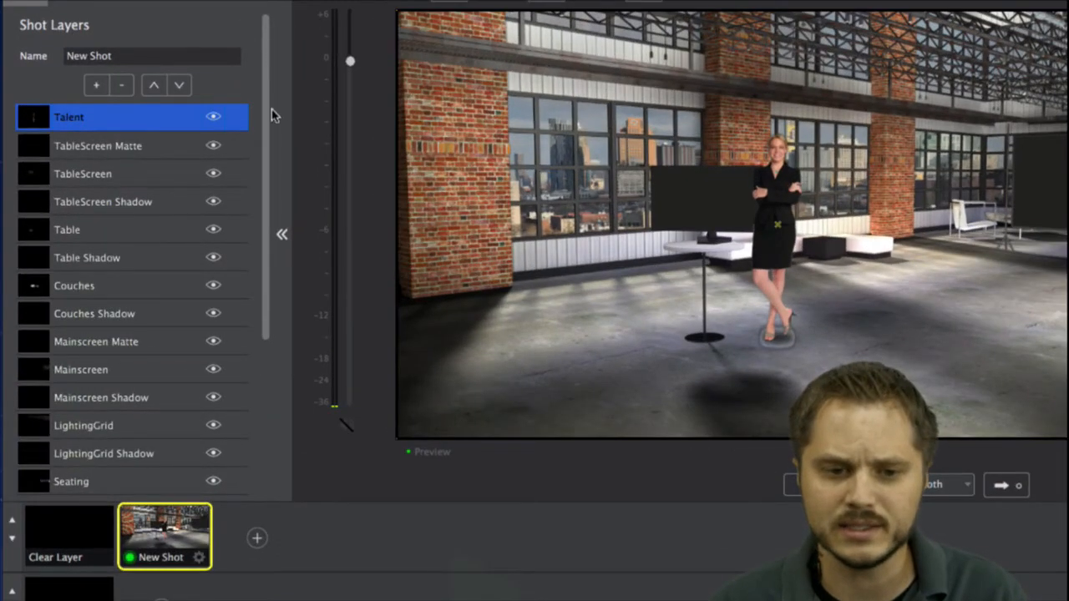
{"action": "left_click", "coordinate": [212, 119]}
{"action": "left_click", "coordinate": [213, 119]}
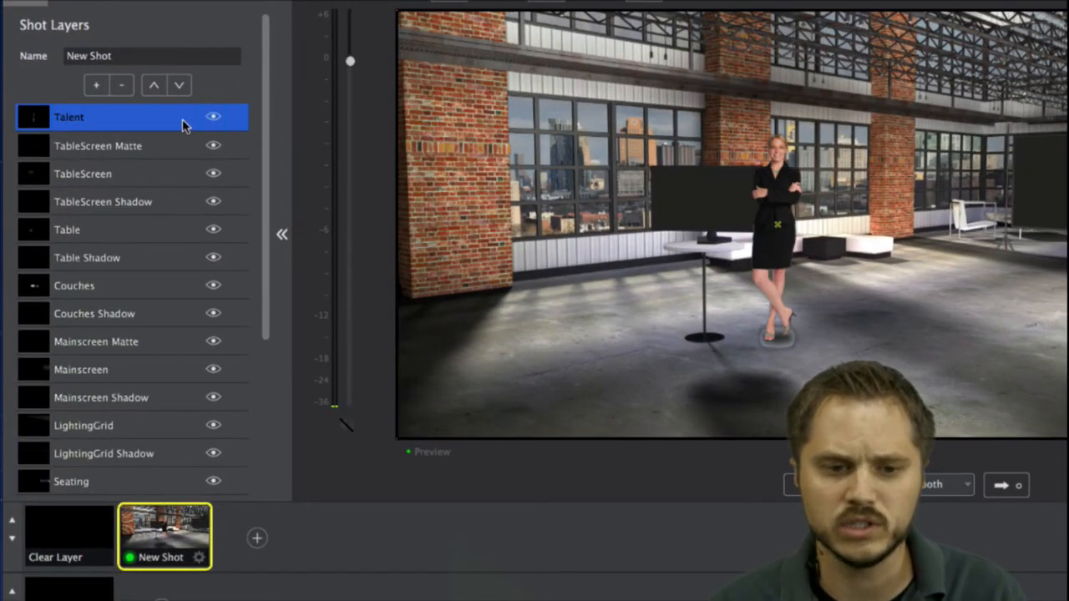
Step: Replace the Talent layer's media with the XI100DUSB-HDMI Video capture device and enable chroma key on it
{"action": "right_click", "coordinate": [105, 124]}
{"action": "mouse_move", "coordinate": [109, 168]}
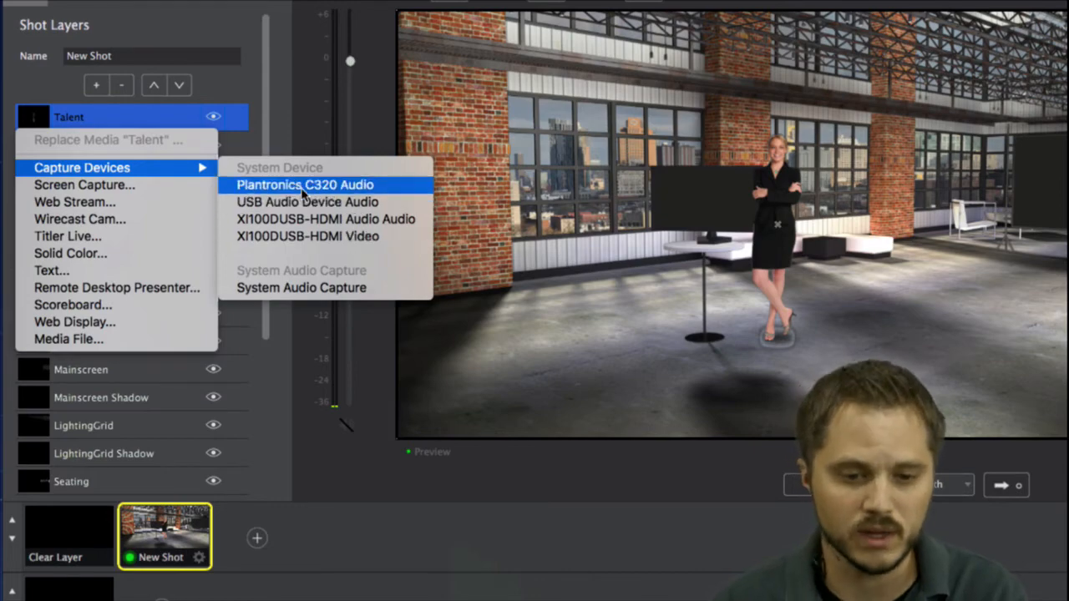
{"action": "left_click", "coordinate": [304, 237]}
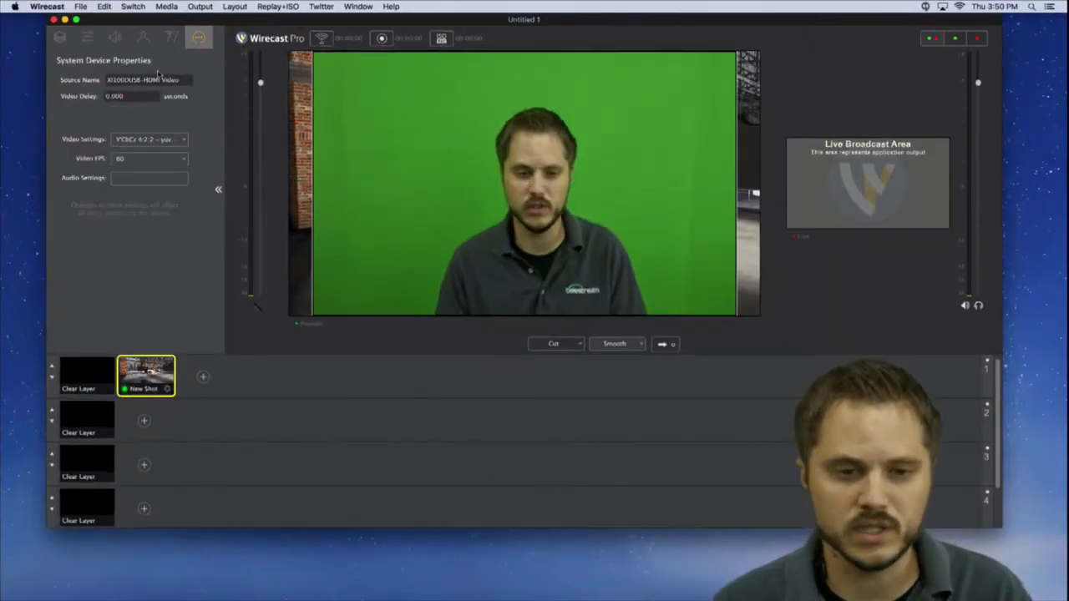
{"action": "left_click", "coordinate": [143, 37]}
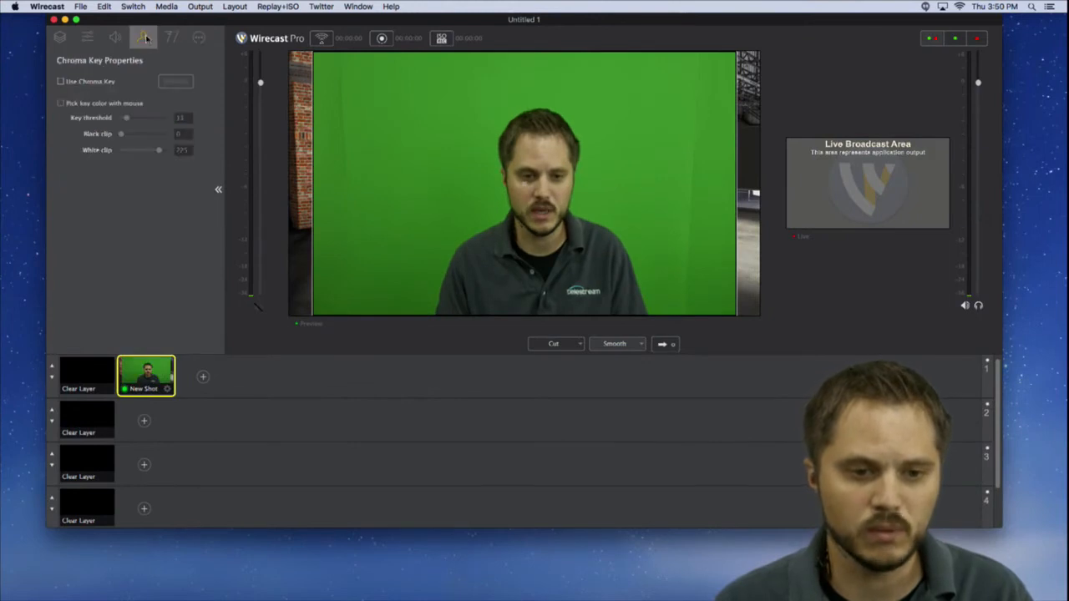
{"action": "left_click", "coordinate": [60, 81]}
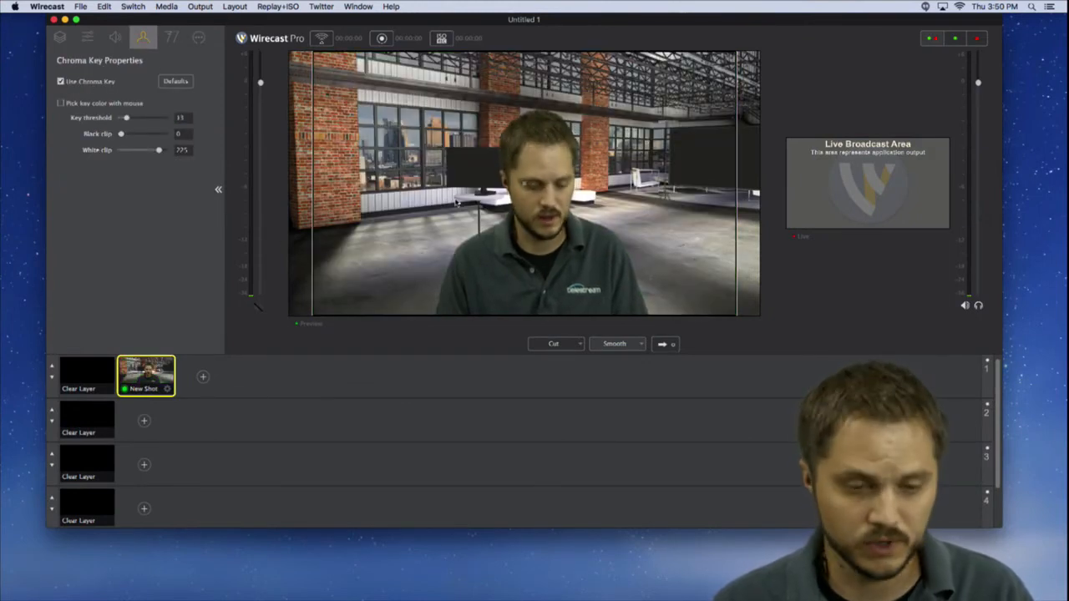
Step: Scale the keyed camera layer to 54% and move it slightly lower in the set, with its vertical position at -39
{"action": "left_click", "coordinate": [87, 37]}
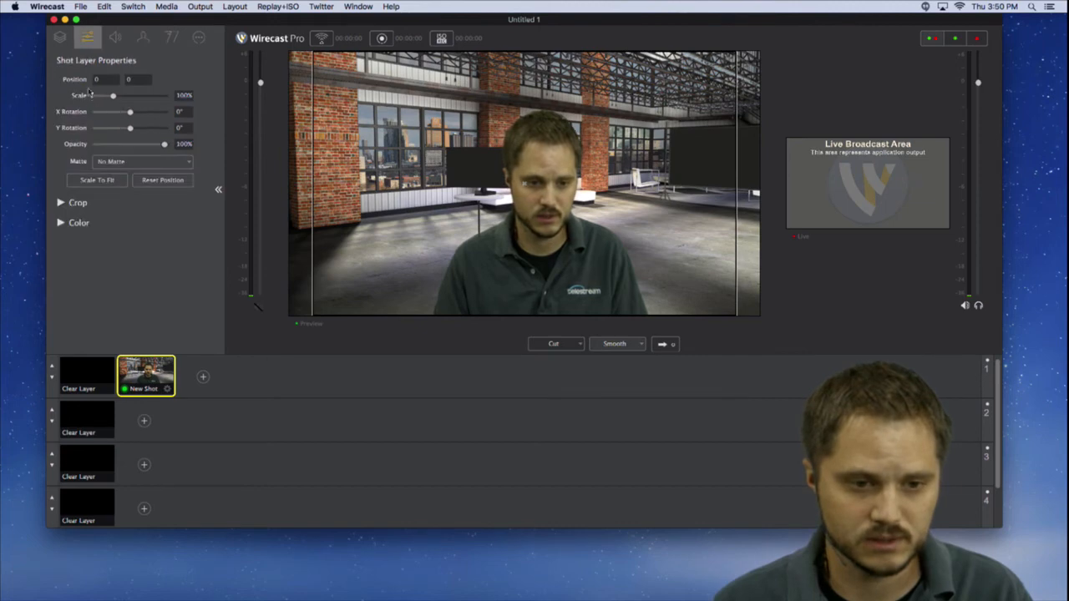
{"action": "left_click_drag", "start_coordinate": [113, 96], "coordinate": [102, 96]}
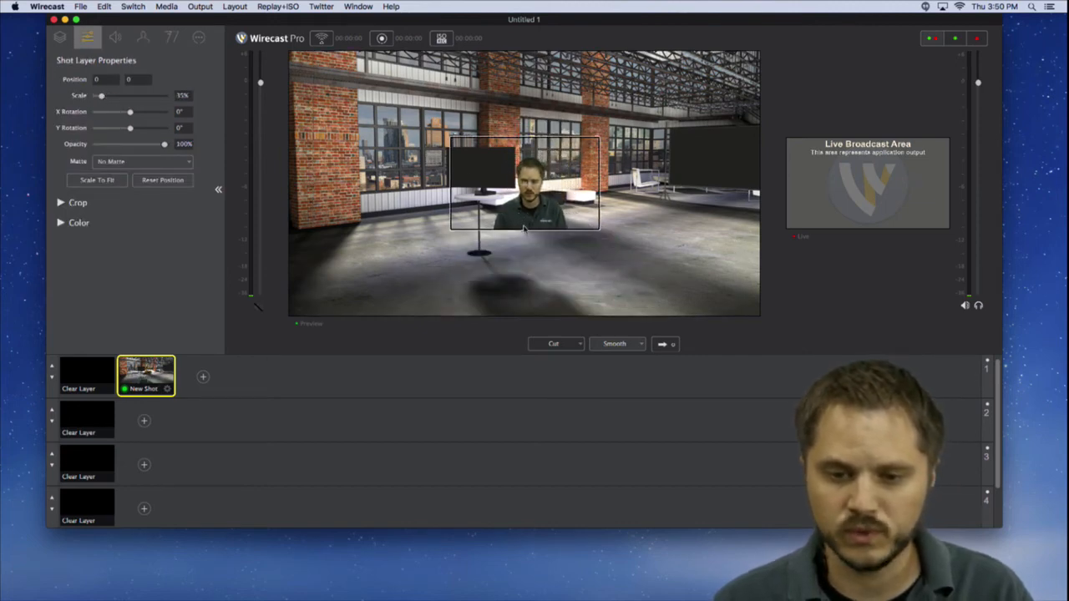
{"action": "left_click_drag", "start_coordinate": [521, 217], "coordinate": [526, 231]}
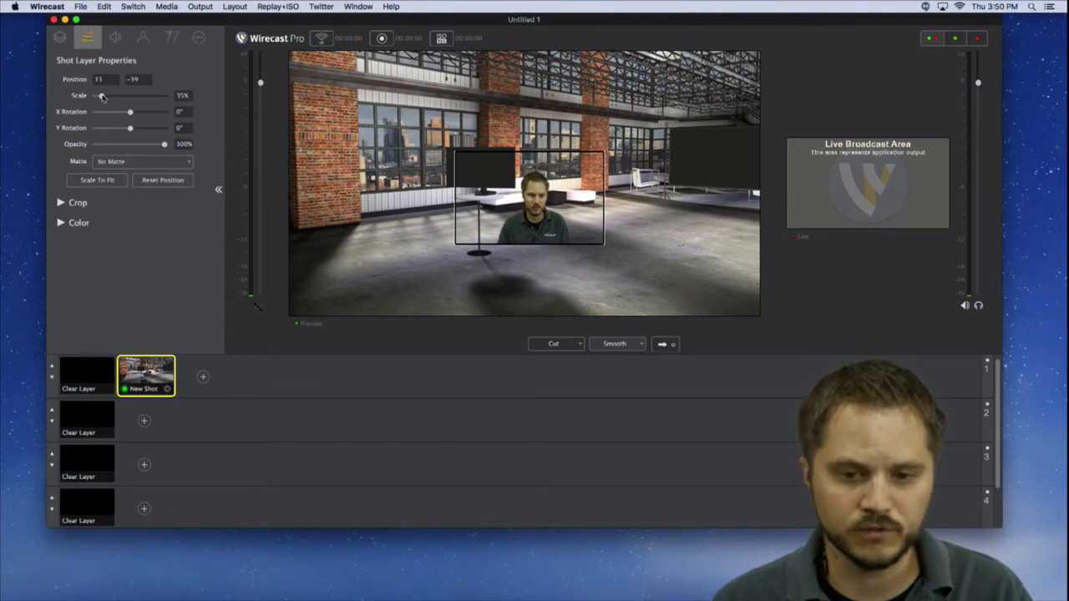
{"action": "left_click_drag", "start_coordinate": [102, 96], "coordinate": [106, 96]}
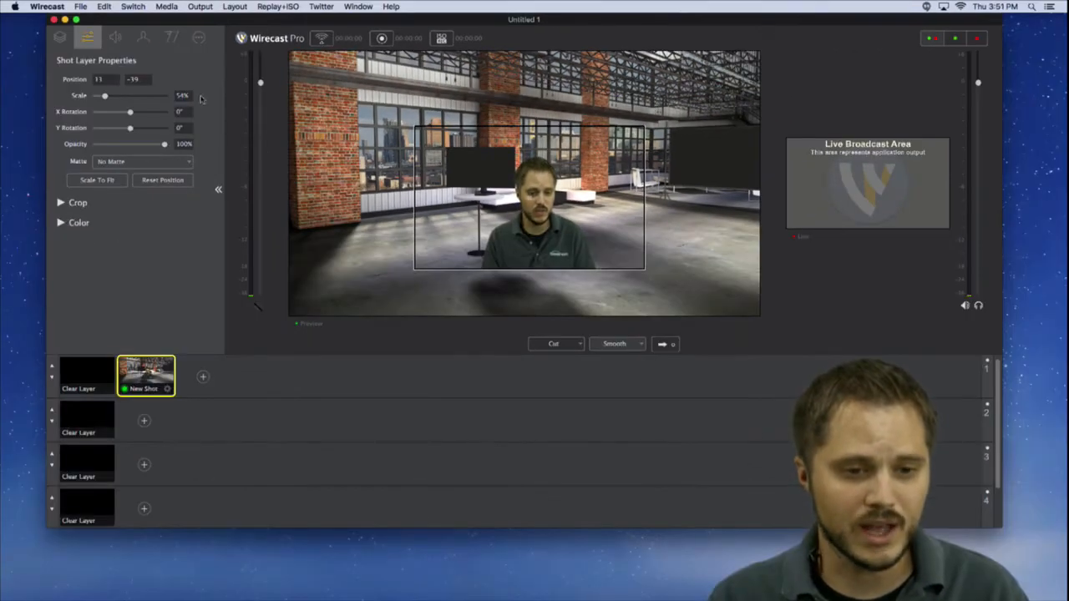
Step: Examine the virtual set's full list of shot layers down to Room and select the Mainscreen layer
{"action": "left_click", "coordinate": [59, 36]}
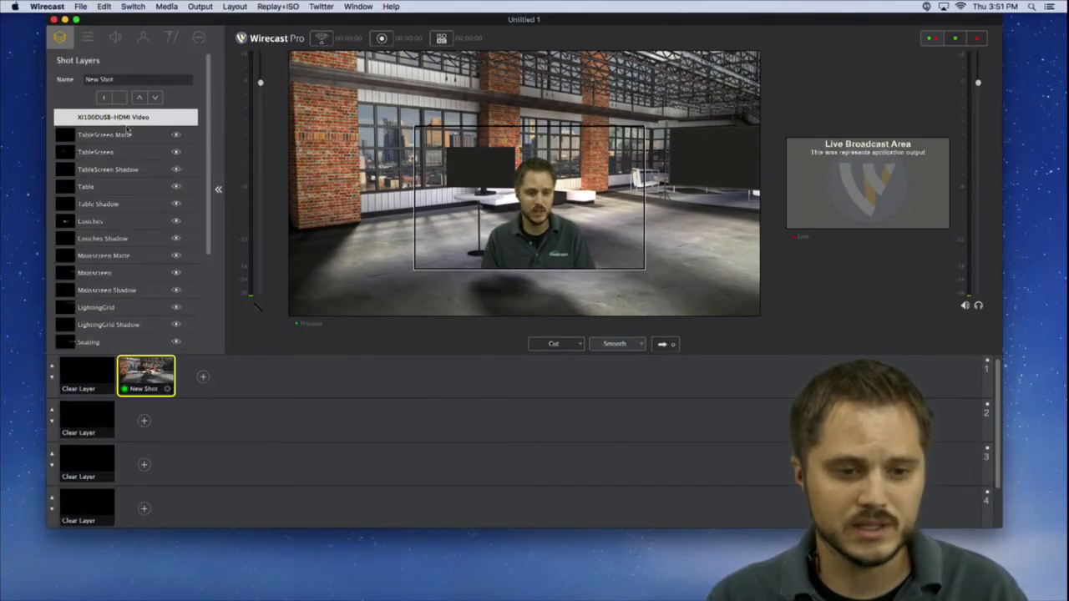
{"action": "scroll", "coordinate": [124, 147], "scroll_direction": "down", "scroll_amount": 3}
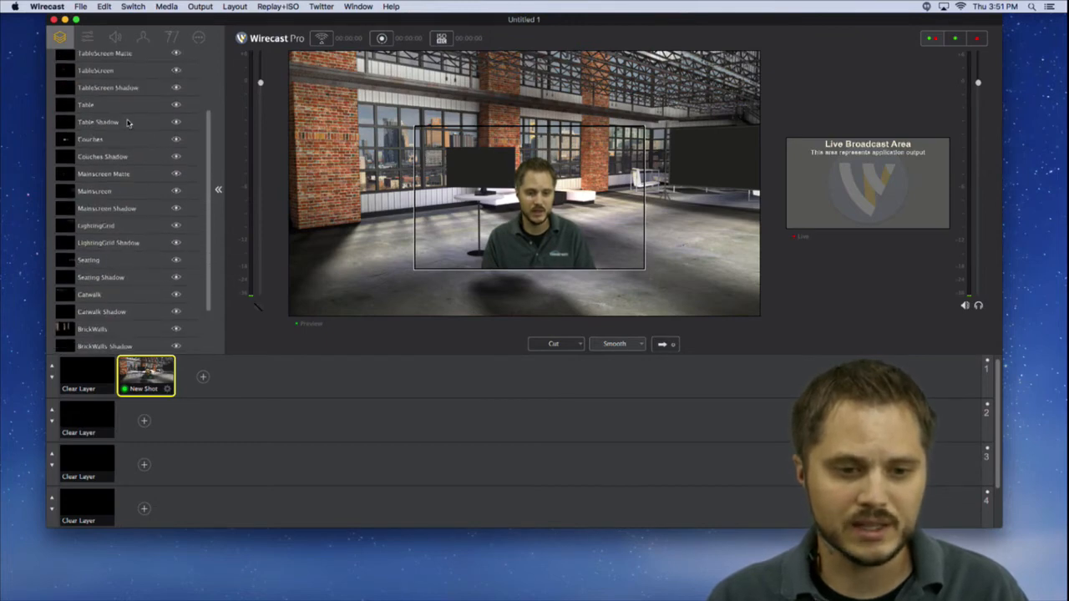
{"action": "scroll", "coordinate": [123, 119], "scroll_direction": "up", "scroll_amount": 3}
{"action": "scroll", "coordinate": [134, 167], "scroll_direction": "down", "scroll_amount": 3}
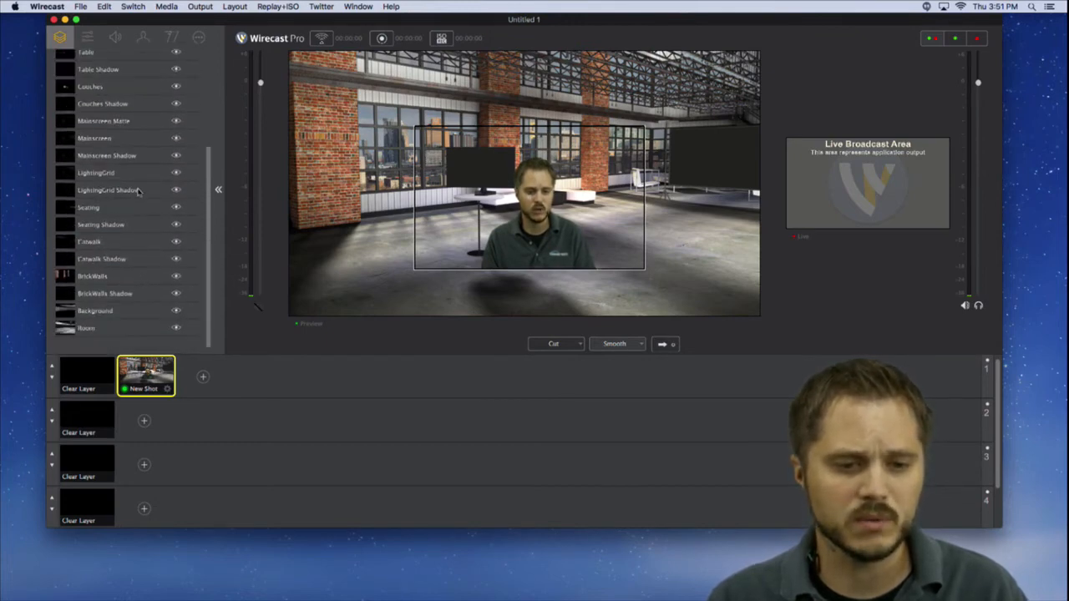
{"action": "left_click", "coordinate": [131, 146]}
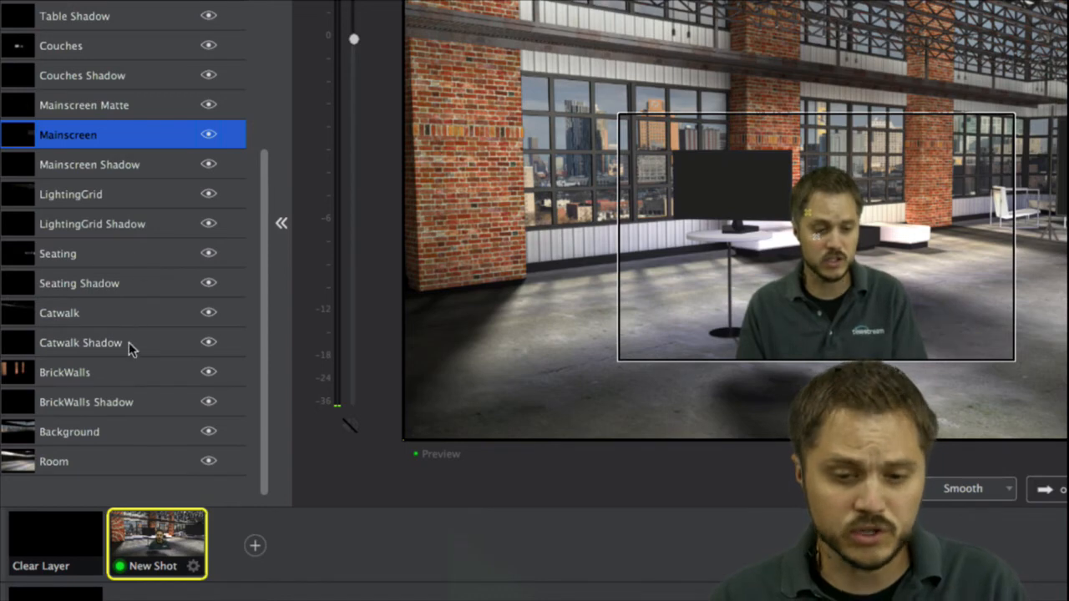
Step: Toggle the BrickWalls and BrickWalls Shadow layers off and back on to compare their effect on the set
{"action": "left_click", "coordinate": [140, 370]}
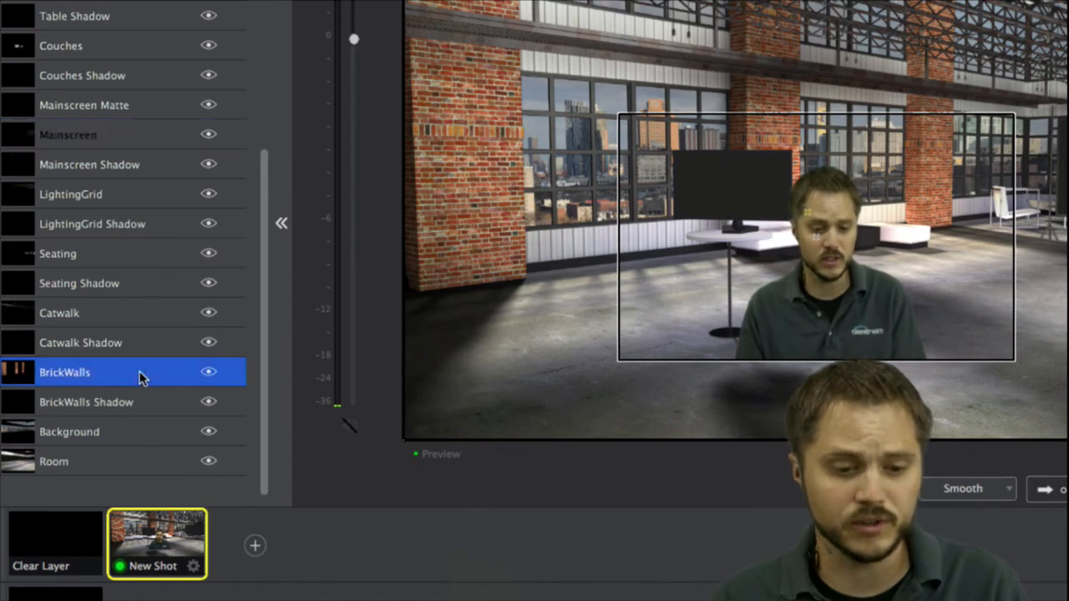
{"action": "left_click", "coordinate": [209, 373]}
{"action": "left_click", "coordinate": [209, 373]}
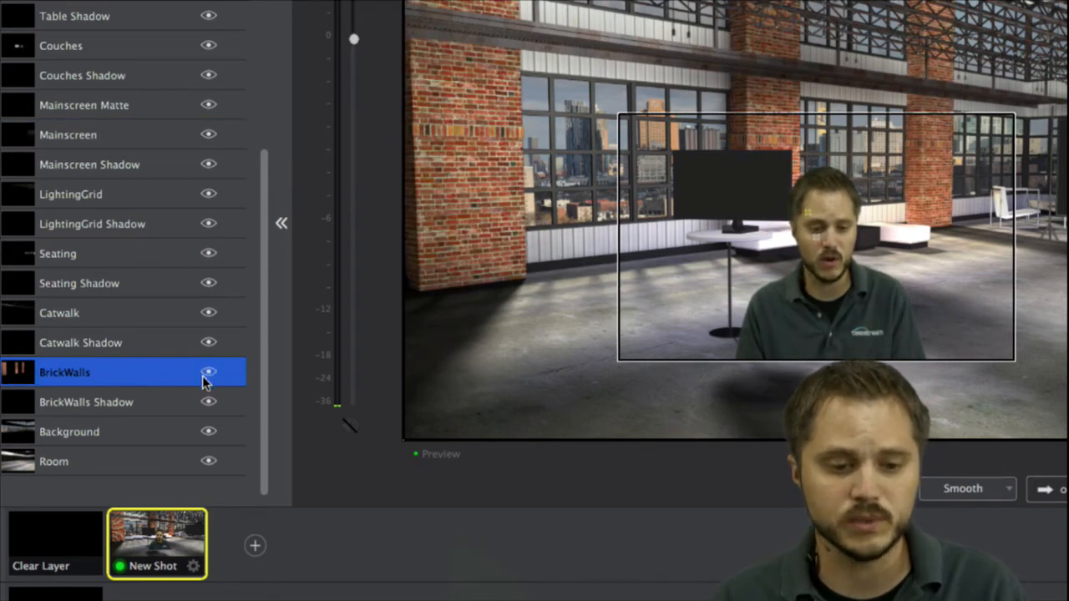
{"action": "left_click", "coordinate": [209, 404]}
{"action": "left_click", "coordinate": [209, 407]}
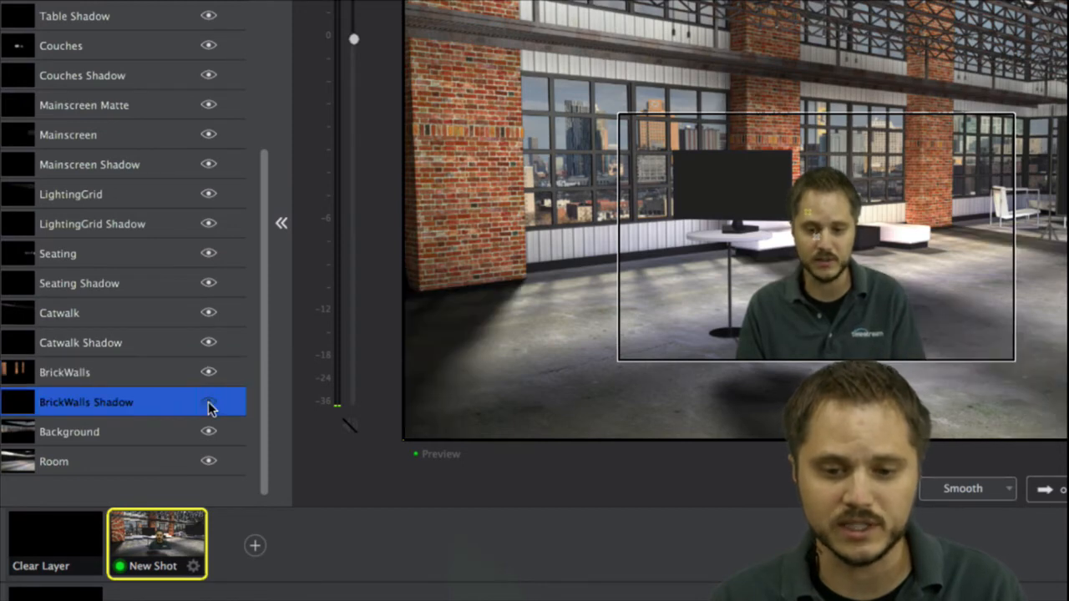
{"action": "left_click", "coordinate": [209, 404]}
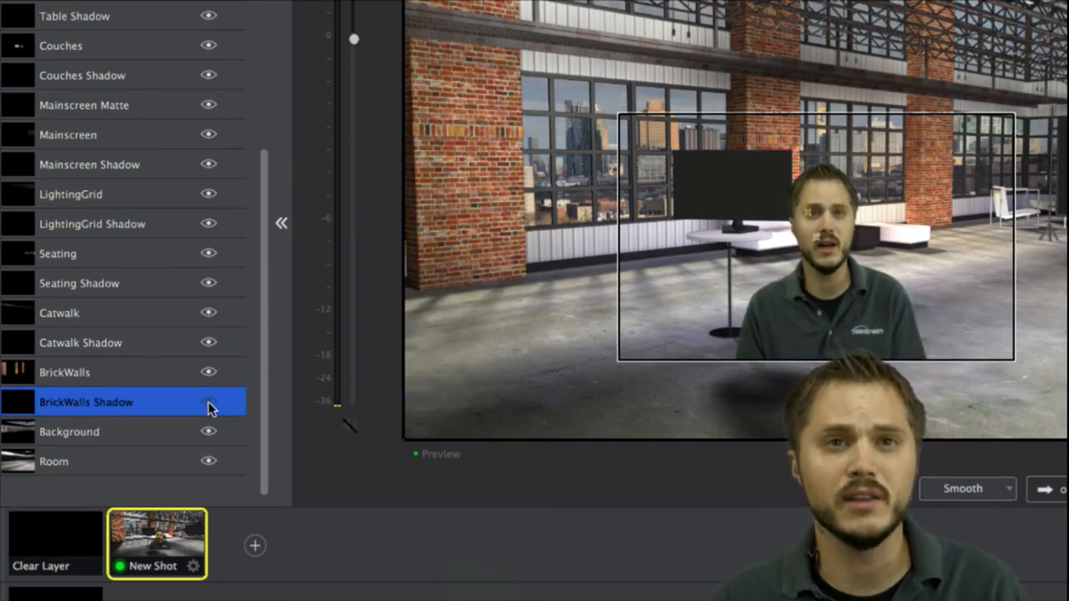
{"action": "left_click", "coordinate": [209, 406]}
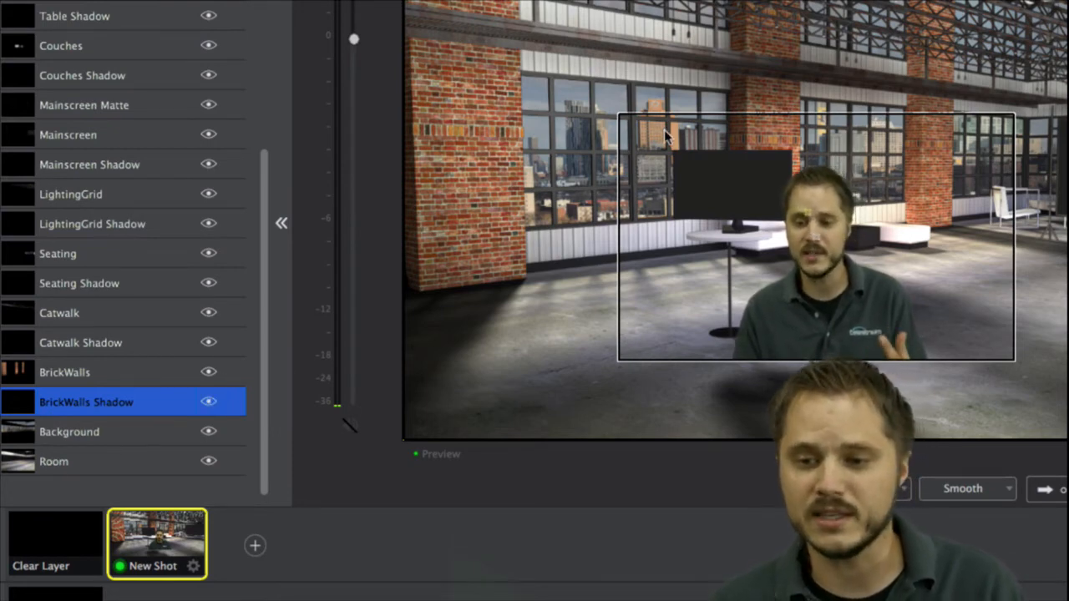
{"action": "mouse_move", "coordinate": [870, 126]}
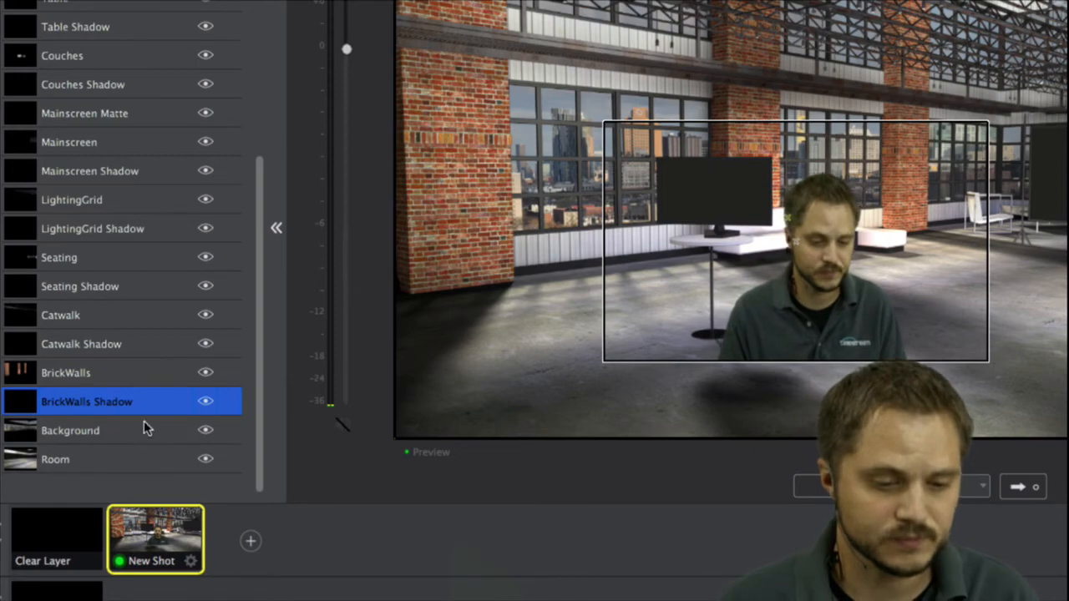
Step: Select all set layers from TableScreen Matte down to Room, excluding the camera layer, and scale them together to 118%
{"action": "left_click", "coordinate": [104, 456]}
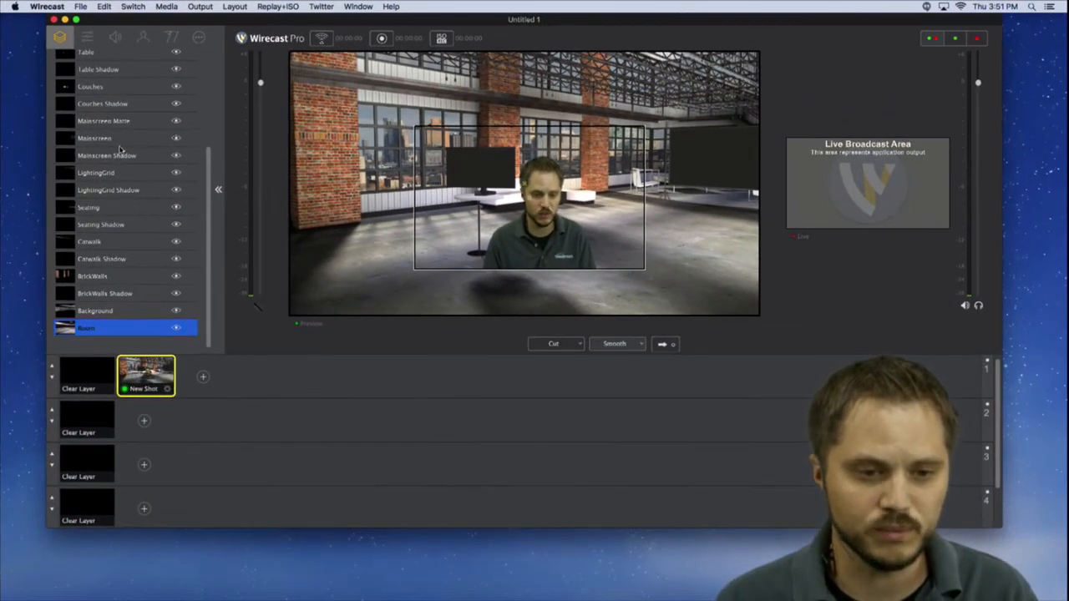
{"action": "scroll", "coordinate": [108, 89], "scroll_direction": "up", "scroll_amount": 5}
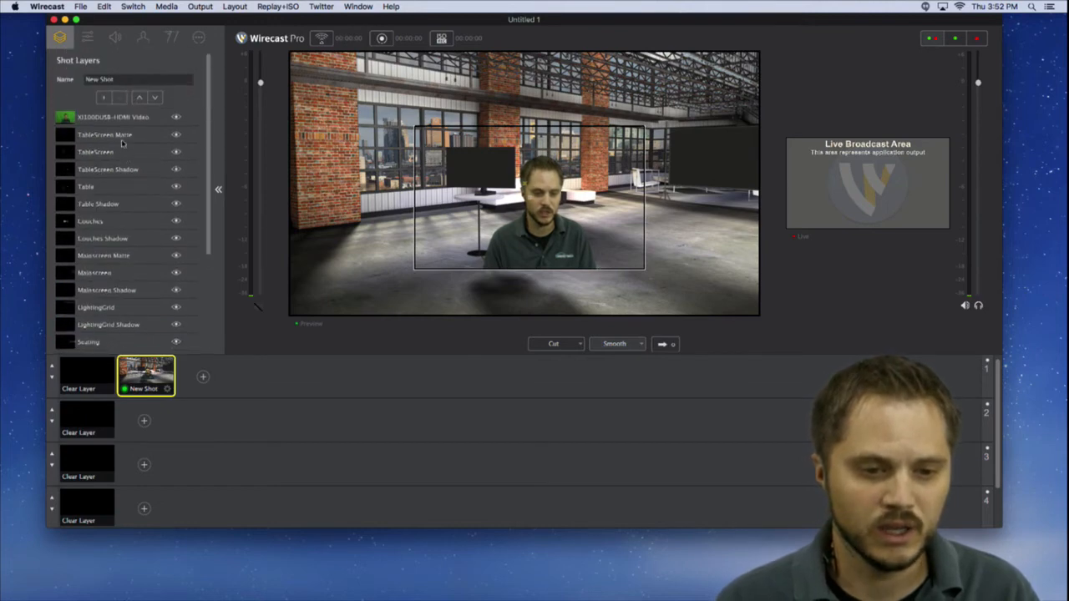
{"action": "left_click", "coordinate": [122, 134]}
{"action": "scroll", "coordinate": [122, 276], "scroll_direction": "down", "scroll_amount": 5}
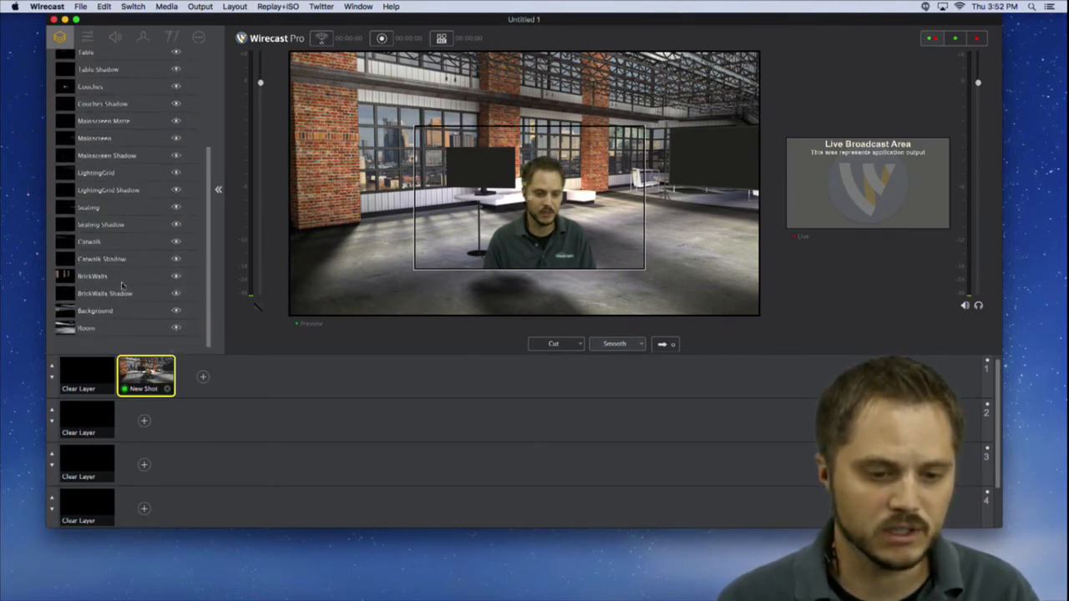
{"action": "left_click", "coordinate": [122, 327], "text": "shift"}
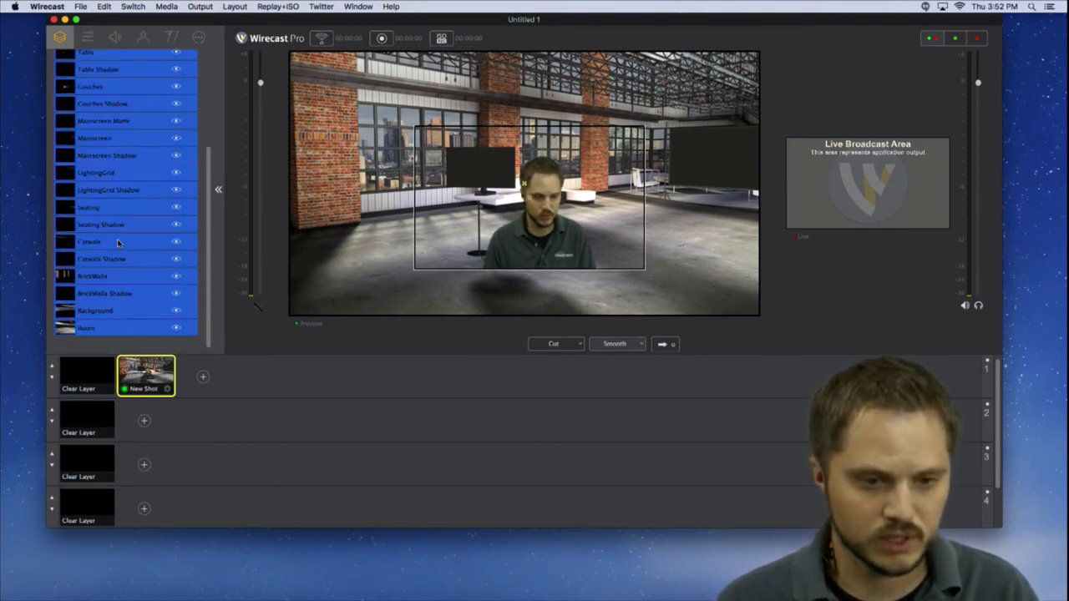
{"action": "scroll", "coordinate": [117, 243], "scroll_direction": "up", "scroll_amount": 5}
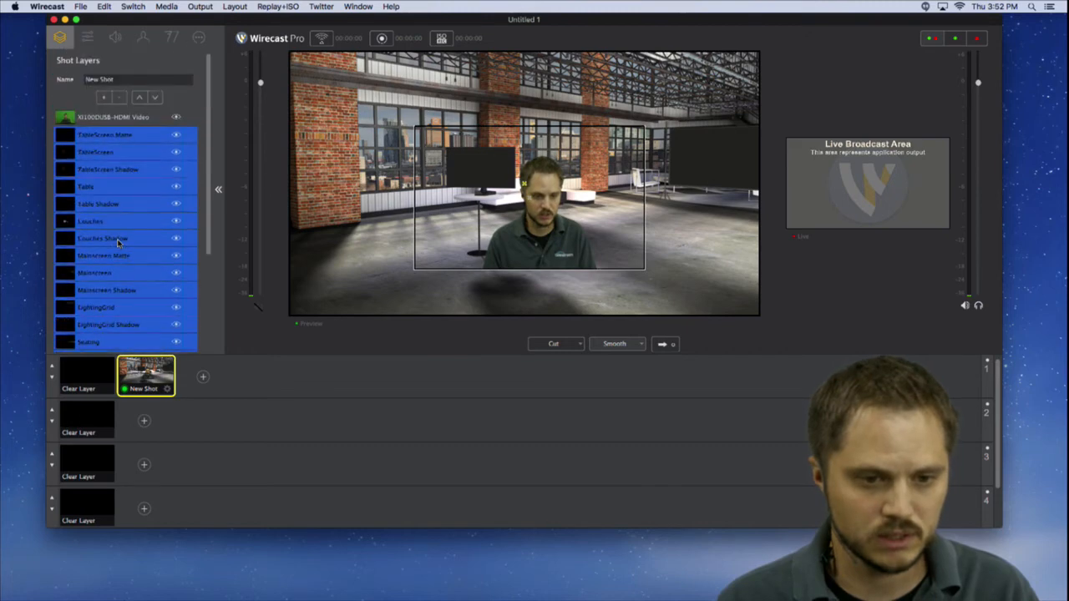
{"action": "left_click", "coordinate": [86, 38]}
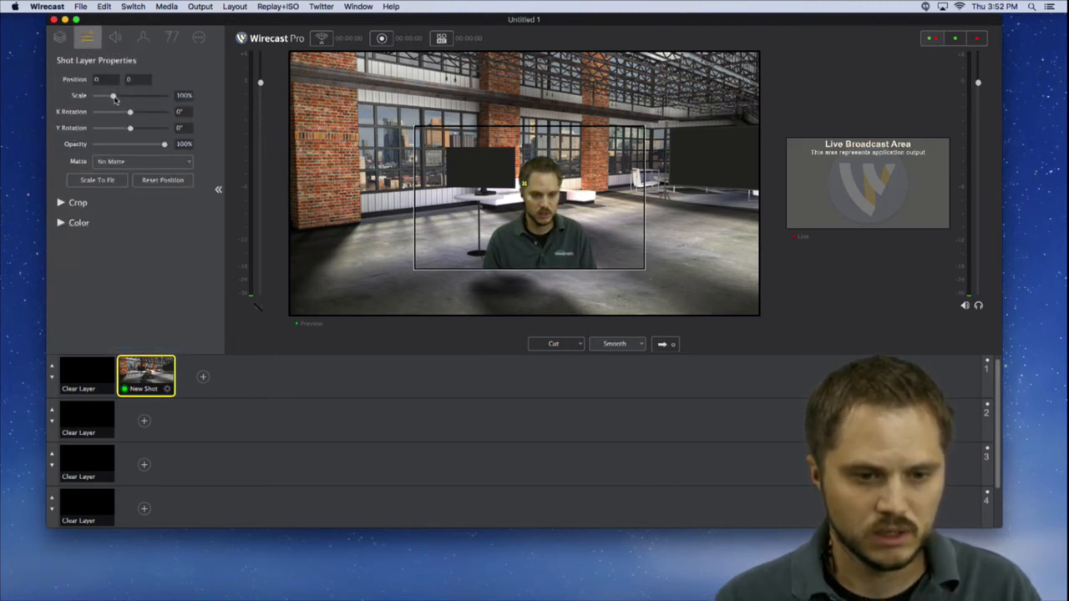
{"action": "mouse_move", "coordinate": [115, 98]}
{"action": "left_mouse_down"}
{"action": "mouse_move", "coordinate": [130, 99]}
{"action": "mouse_move", "coordinate": [117, 101]}
{"action": "left_mouse_up"}
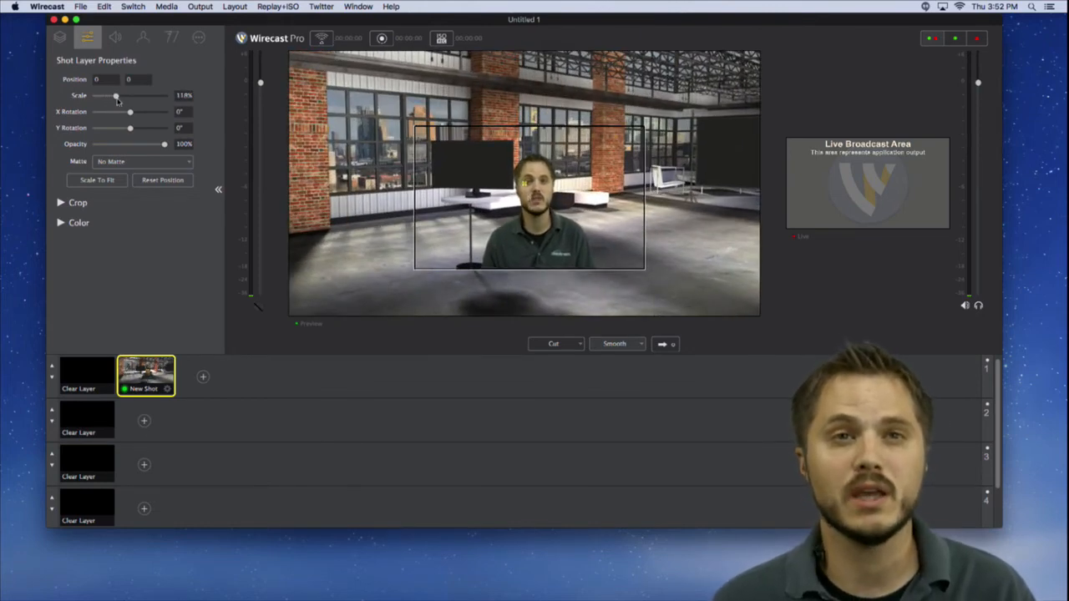
Step: Select every layer in the shot, including the keyed camera, and scale them all up together to about 224%
{"action": "left_click", "coordinate": [517, 231]}
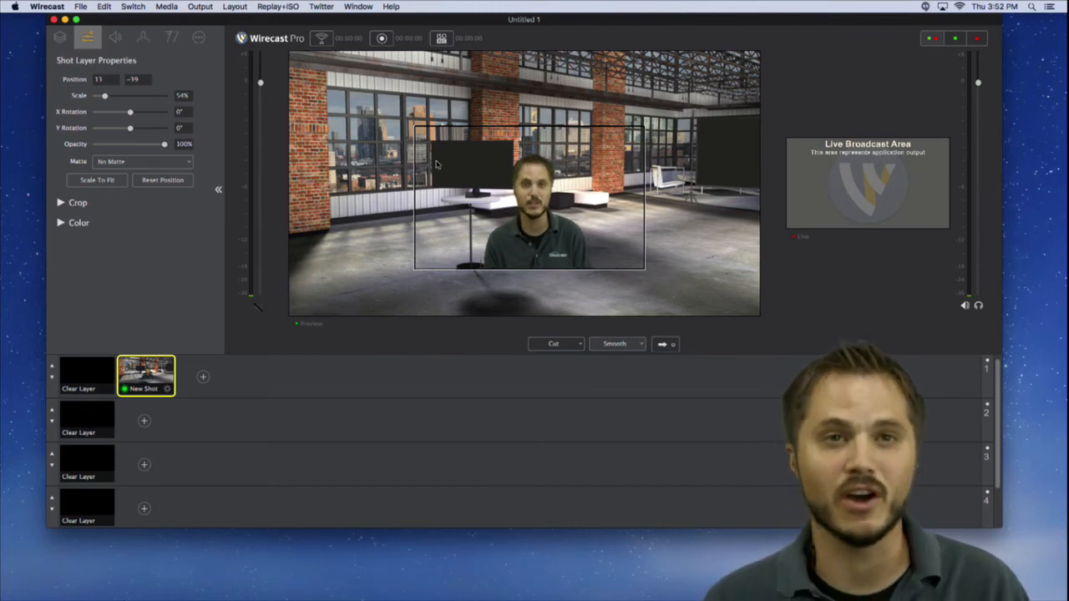
{"action": "left_click", "coordinate": [60, 38]}
{"action": "left_click", "coordinate": [127, 136]}
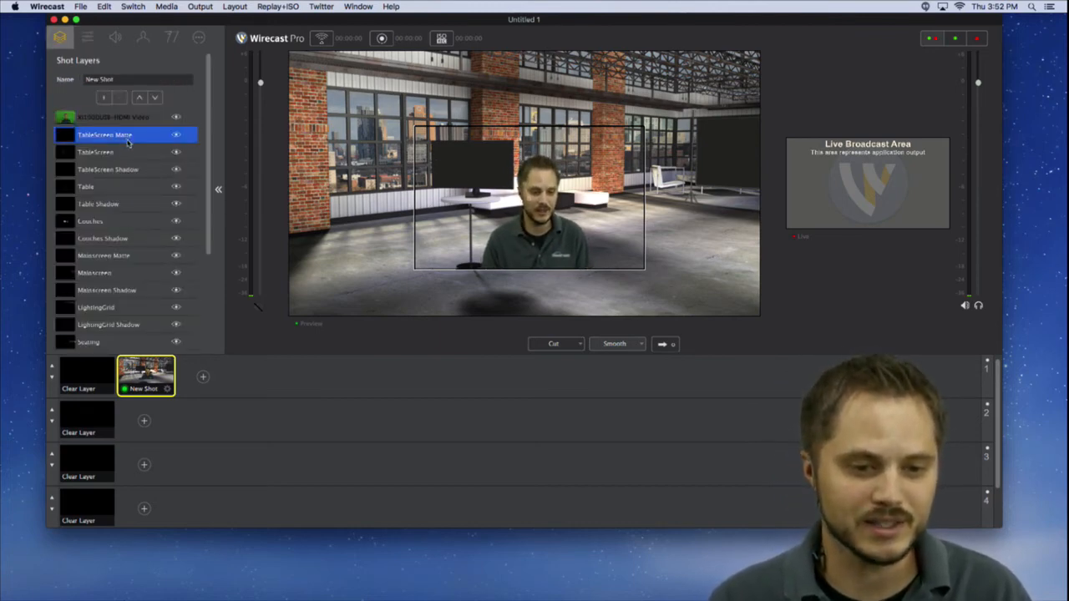
{"action": "scroll", "coordinate": [132, 150], "scroll_direction": "down", "scroll_amount": 3}
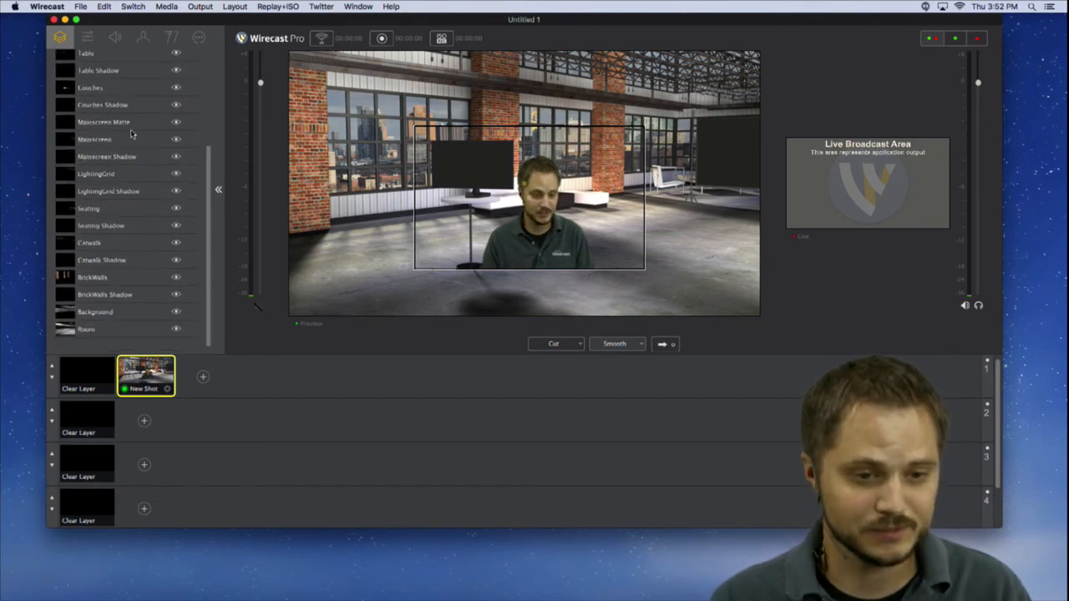
{"action": "scroll", "coordinate": [128, 125], "scroll_direction": "up", "scroll_amount": 3}
{"action": "left_click", "coordinate": [122, 120]}
{"action": "scroll", "coordinate": [133, 181], "scroll_direction": "down", "scroll_amount": 3}
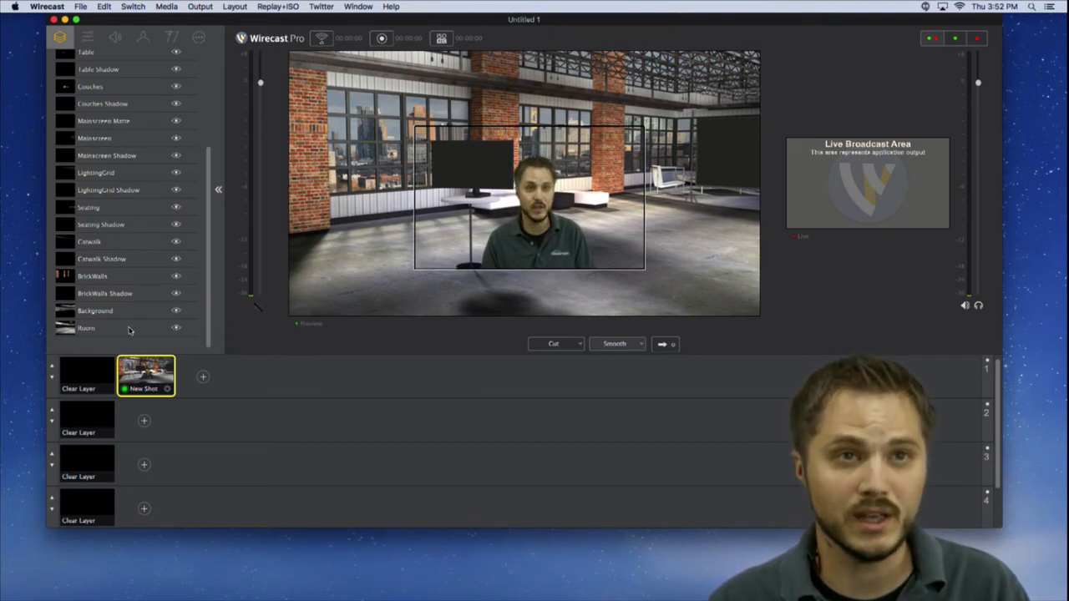
{"action": "key", "text": "super+a"}
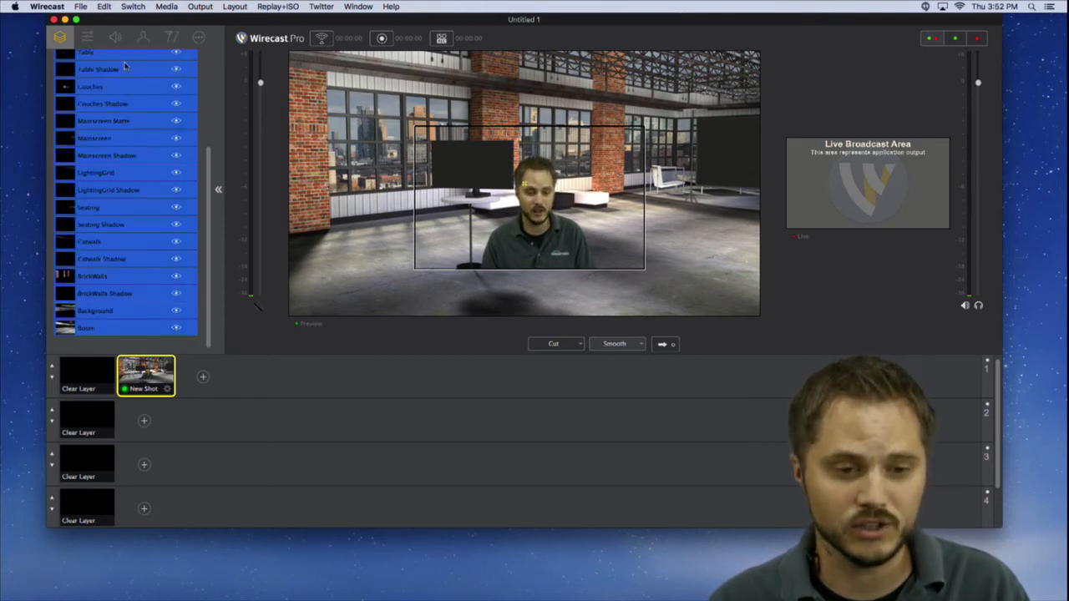
{"action": "scroll", "coordinate": [138, 228], "scroll_direction": "up", "scroll_amount": 5}
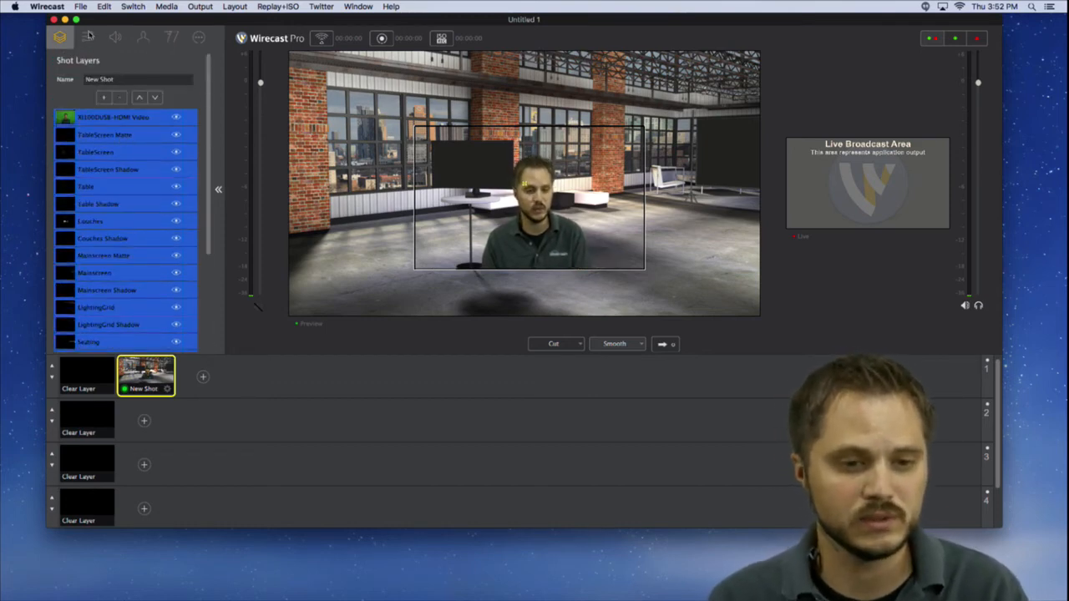
{"action": "left_click", "coordinate": [87, 36]}
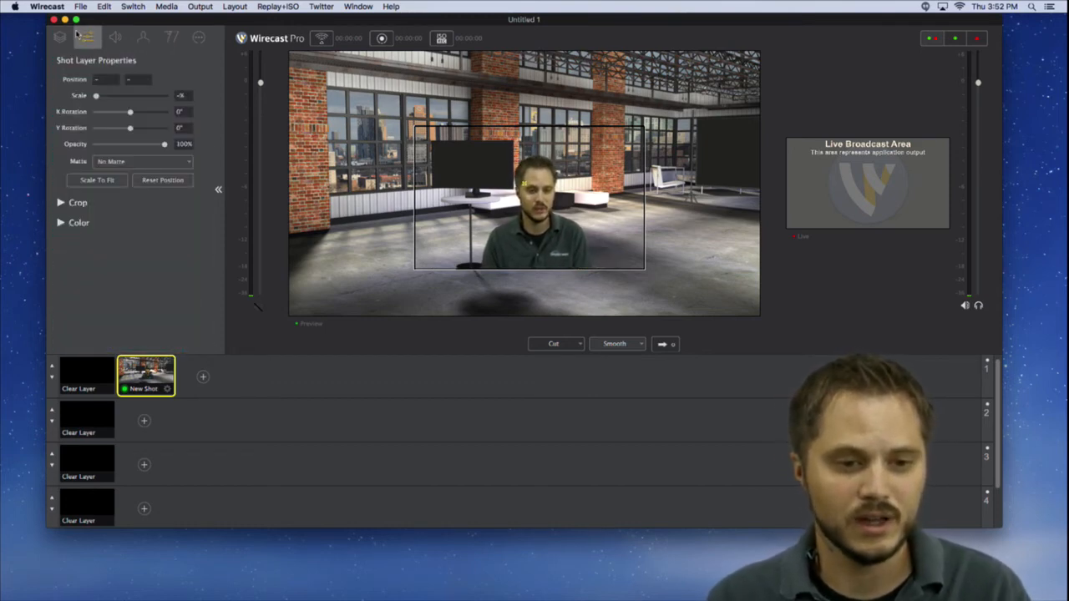
{"action": "left_click_drag", "start_coordinate": [97, 98], "coordinate": [136, 102]}
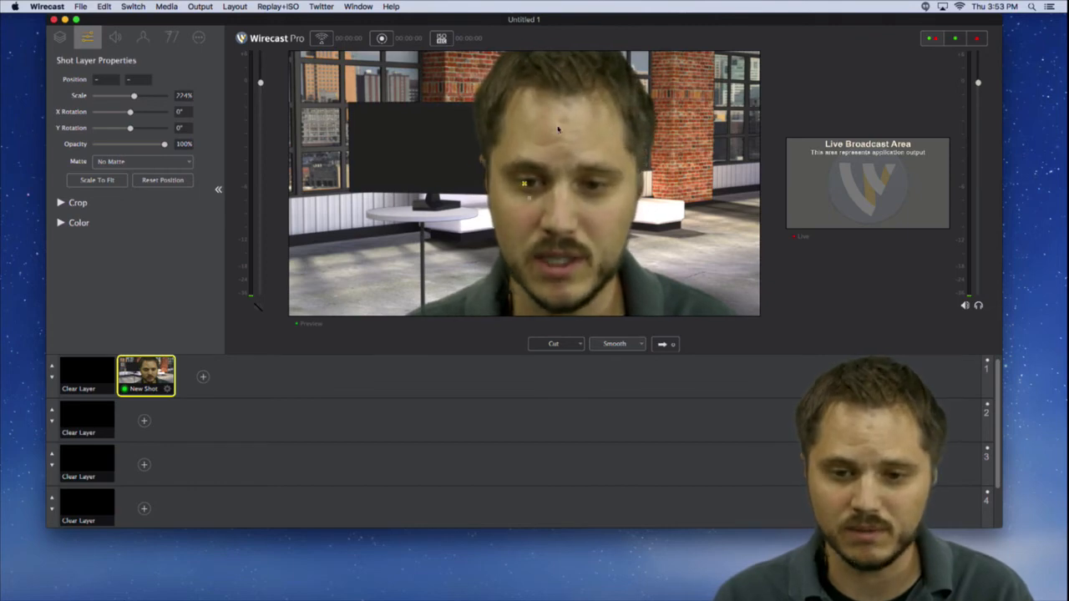
Step: Hide the XI100DUSB-HDMI Video layer and scale all the set layers from TableScreen Matte to Room to 128%
{"action": "left_click", "coordinate": [59, 36]}
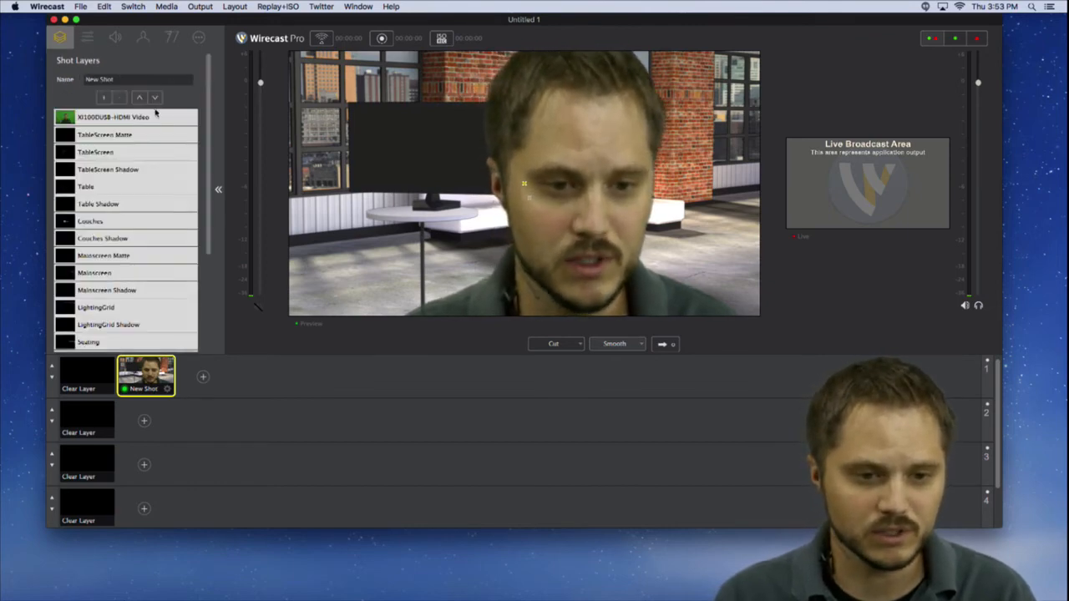
{"action": "left_click", "coordinate": [176, 120]}
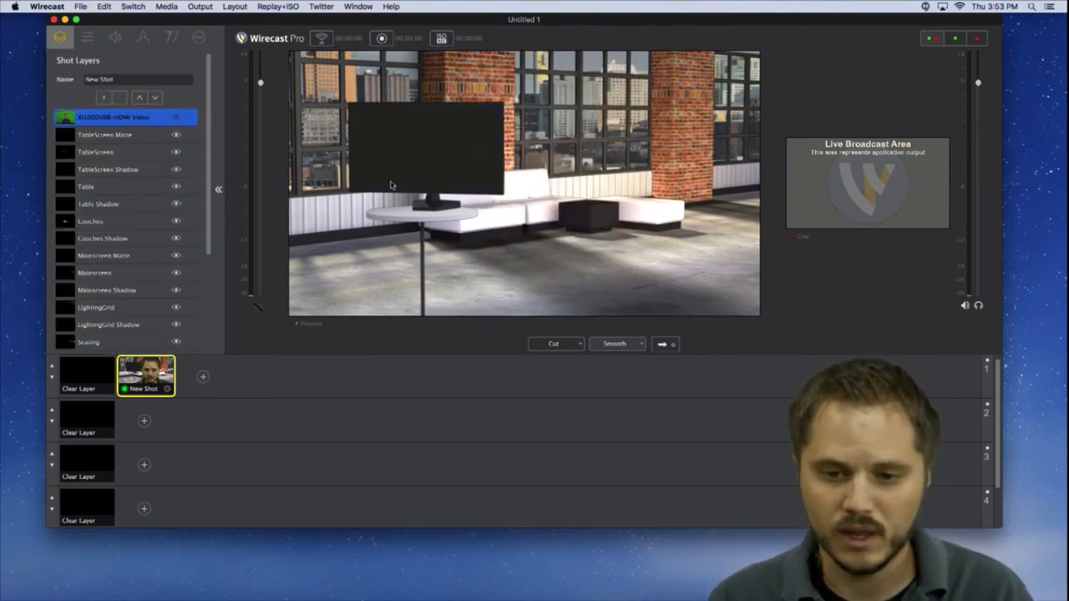
{"action": "left_click", "coordinate": [125, 135]}
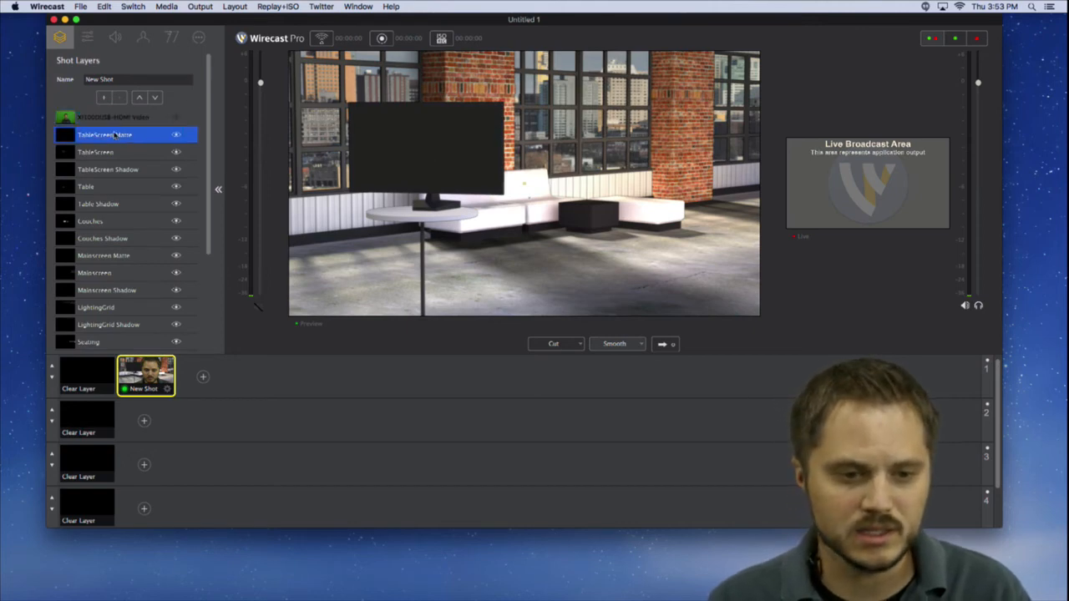
{"action": "scroll", "coordinate": [132, 170], "scroll_direction": "down", "scroll_amount": 5}
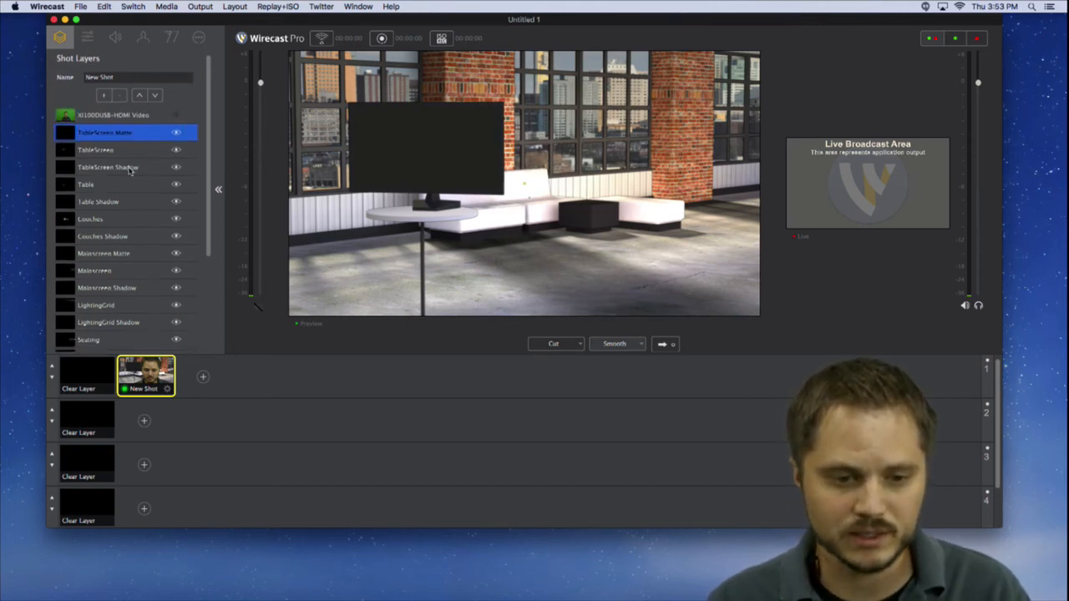
{"action": "left_click", "coordinate": [125, 329], "text": "shift"}
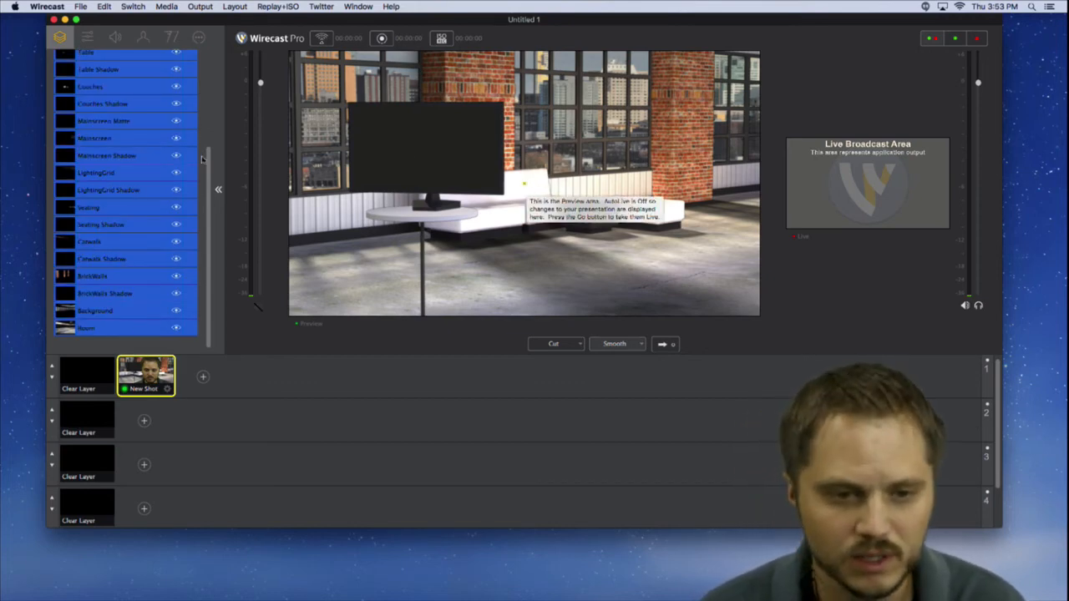
{"action": "left_click", "coordinate": [88, 39]}
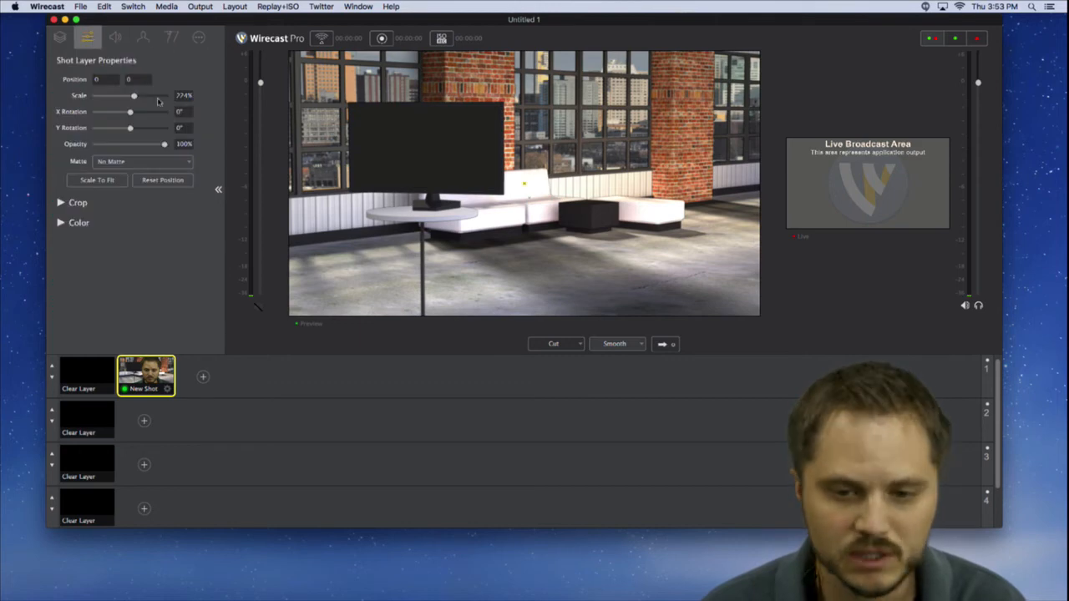
{"action": "mouse_move", "coordinate": [136, 98]}
{"action": "left_mouse_down"}
{"action": "mouse_move", "coordinate": [173, 98]}
{"action": "mouse_move", "coordinate": [119, 97]}
{"action": "left_mouse_up"}
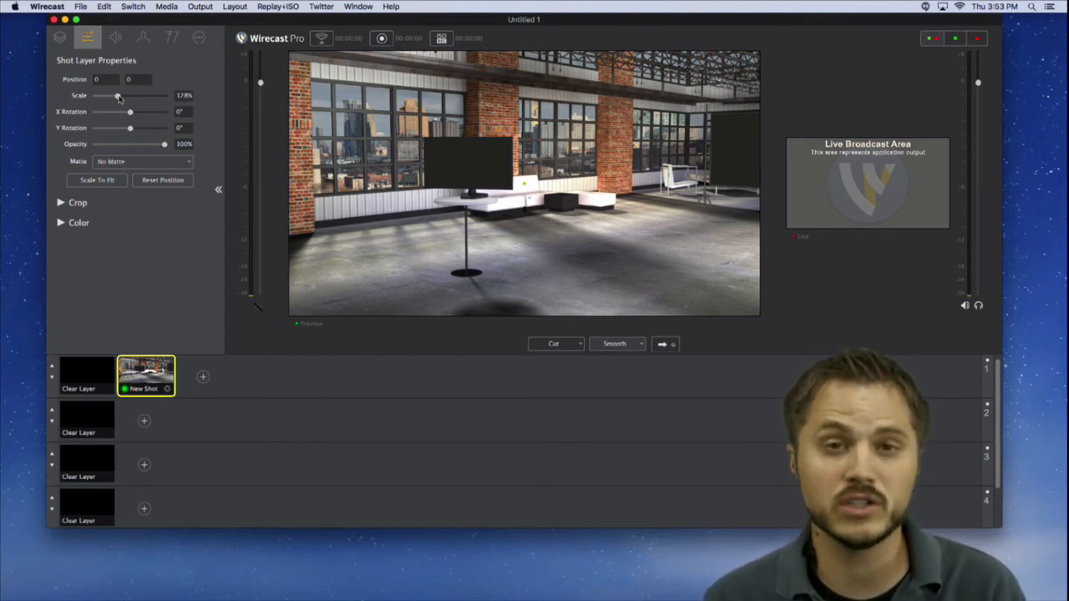
{"action": "left_click", "coordinate": [61, 41]}
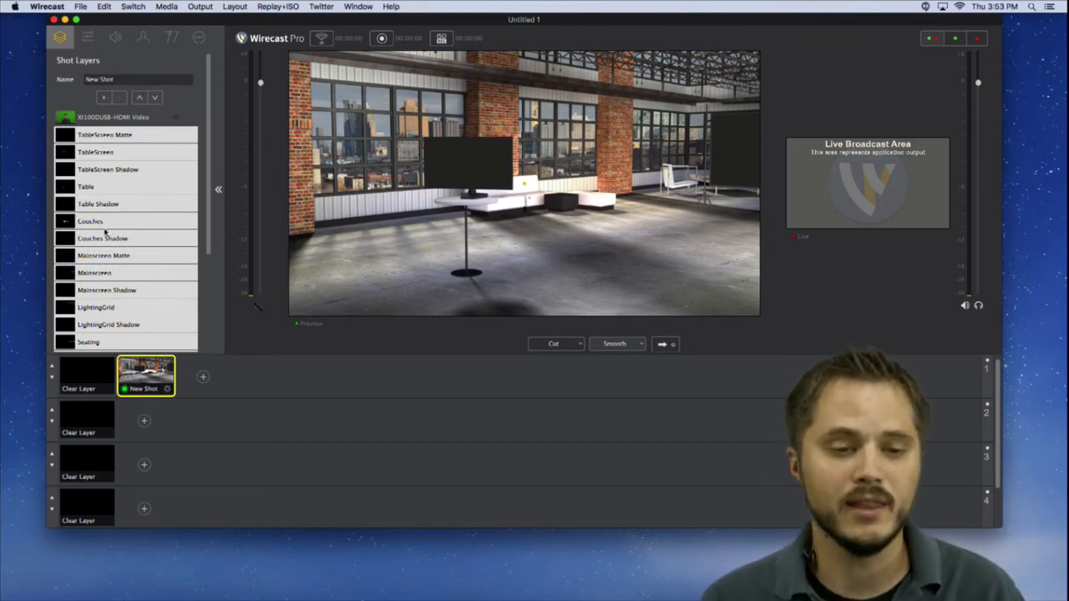
{"action": "left_click", "coordinate": [88, 40]}
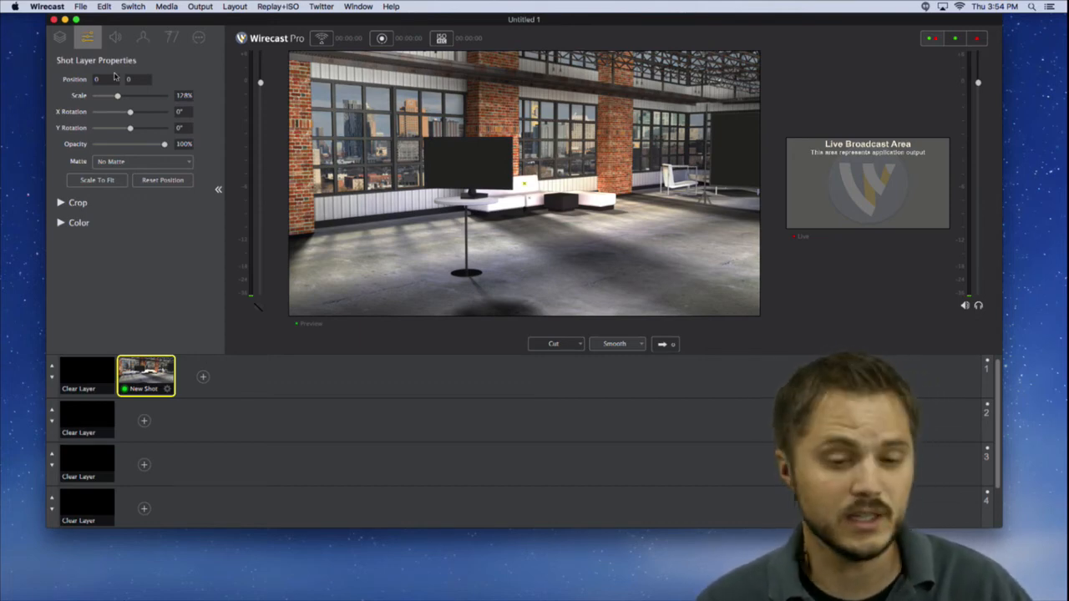
{"action": "left_click_drag", "start_coordinate": [229, 22], "coordinate": [225, 18]}
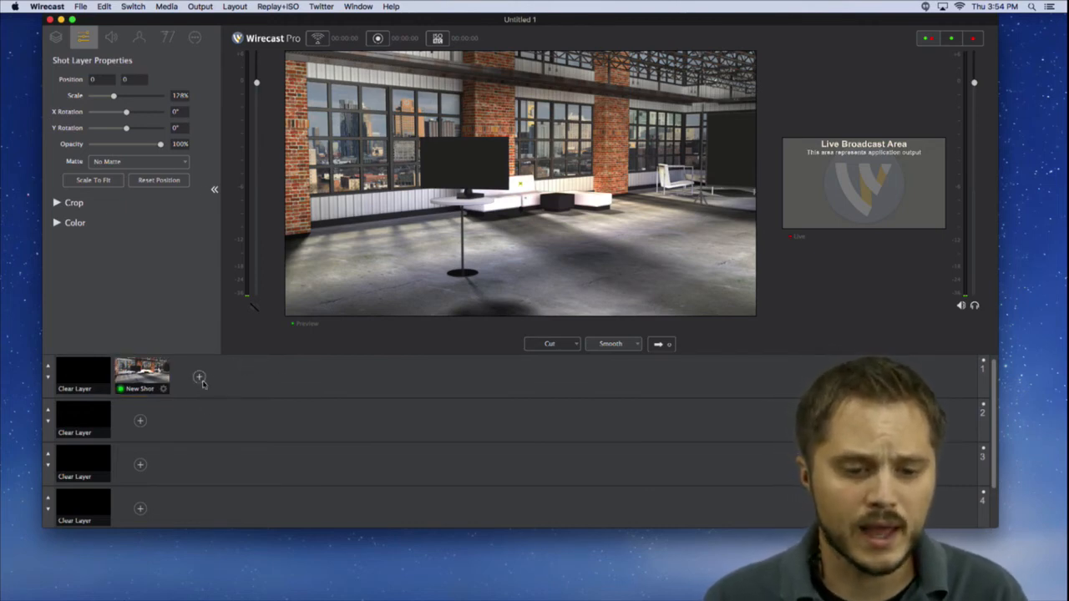
Step: Add a second virtual set shot to the first layer row, using the Studio188A_Extreme set
{"action": "left_click", "coordinate": [200, 377]}
{"action": "left_click", "coordinate": [261, 516]}
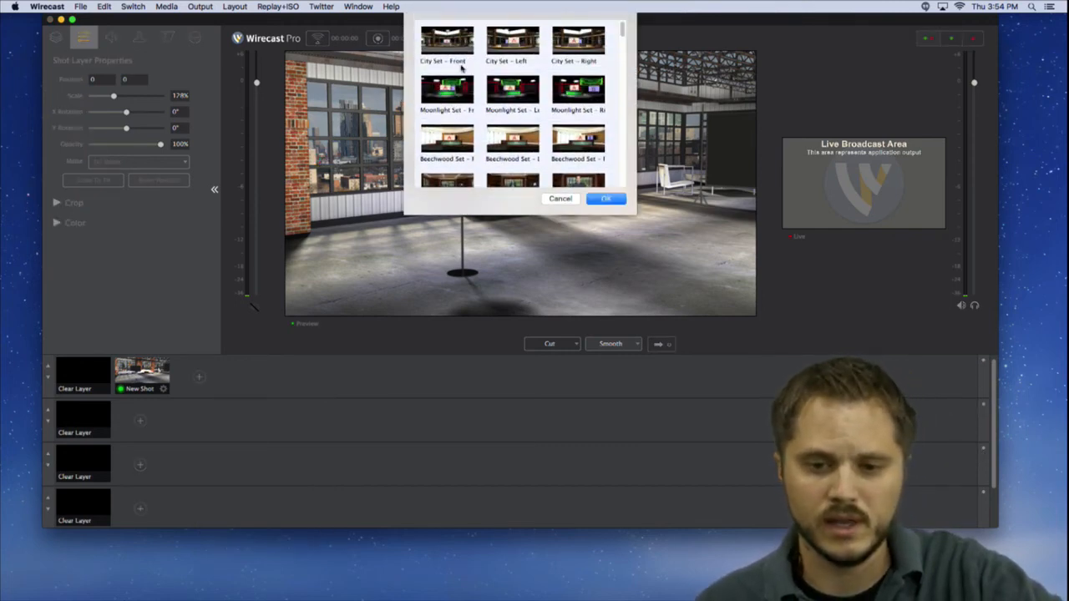
{"action": "left_click_drag", "start_coordinate": [624, 31], "coordinate": [623, 77]}
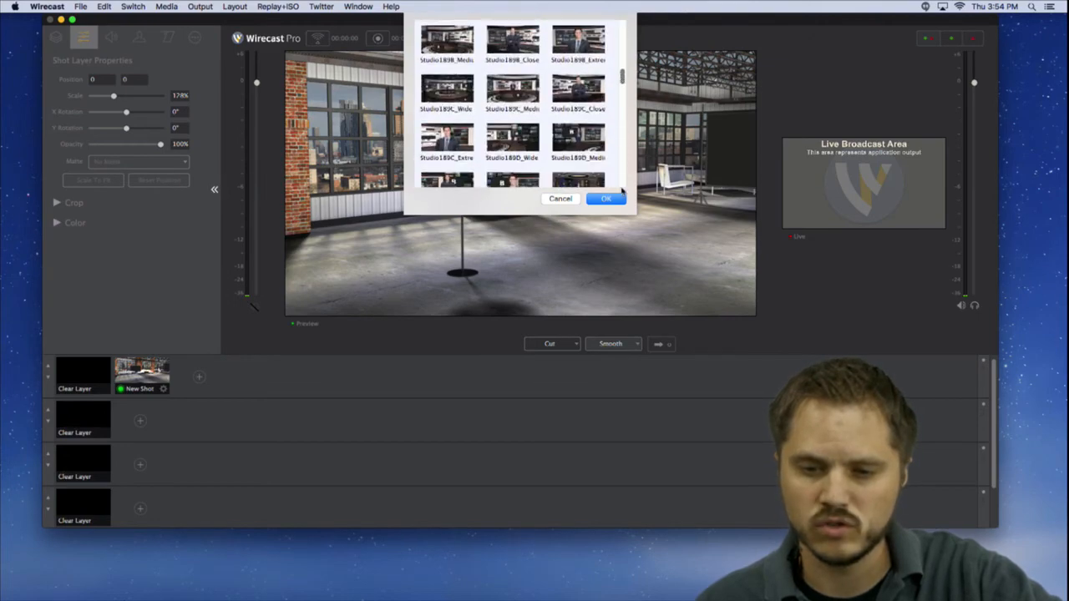
{"action": "left_click_drag", "start_coordinate": [631, 213], "coordinate": [848, 452]}
{"action": "scroll", "coordinate": [543, 328], "scroll_direction": "up", "scroll_amount": 3}
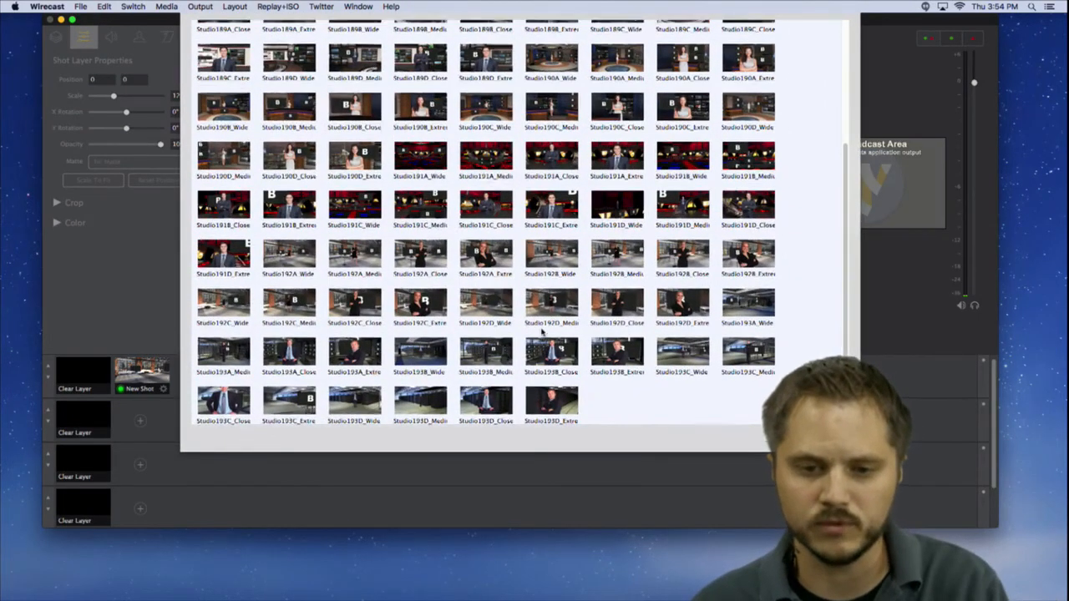
{"action": "scroll", "coordinate": [543, 328], "scroll_direction": "up", "scroll_amount": 3}
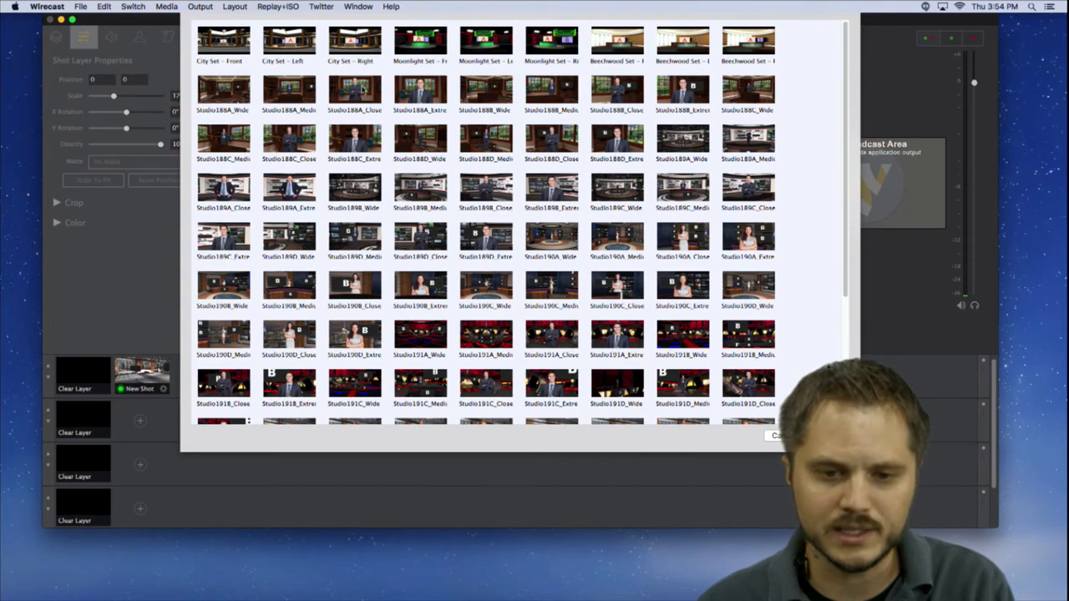
{"action": "left_click", "coordinate": [420, 93]}
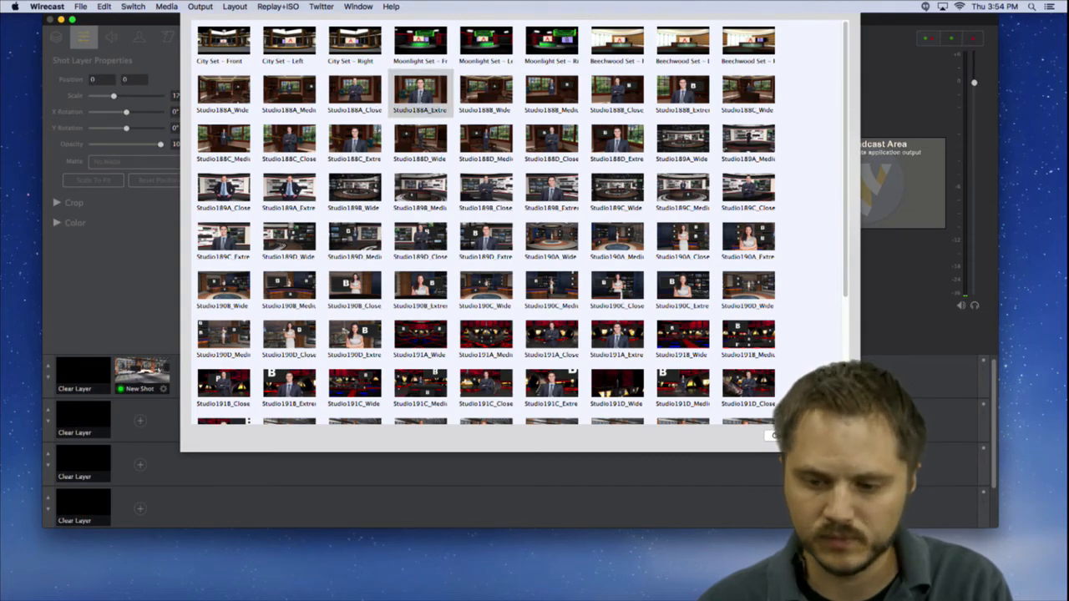
{"action": "left_click", "coordinate": [828, 436]}
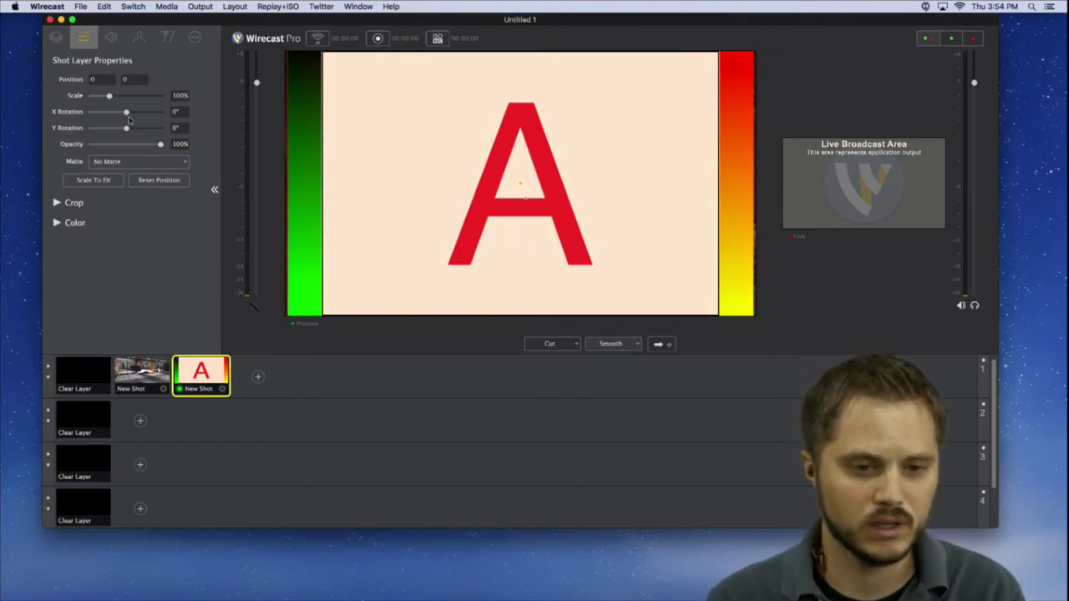
Step: Delete the A Placeholder and B Placeholder layers from the new shot
{"action": "left_click", "coordinate": [57, 38]}
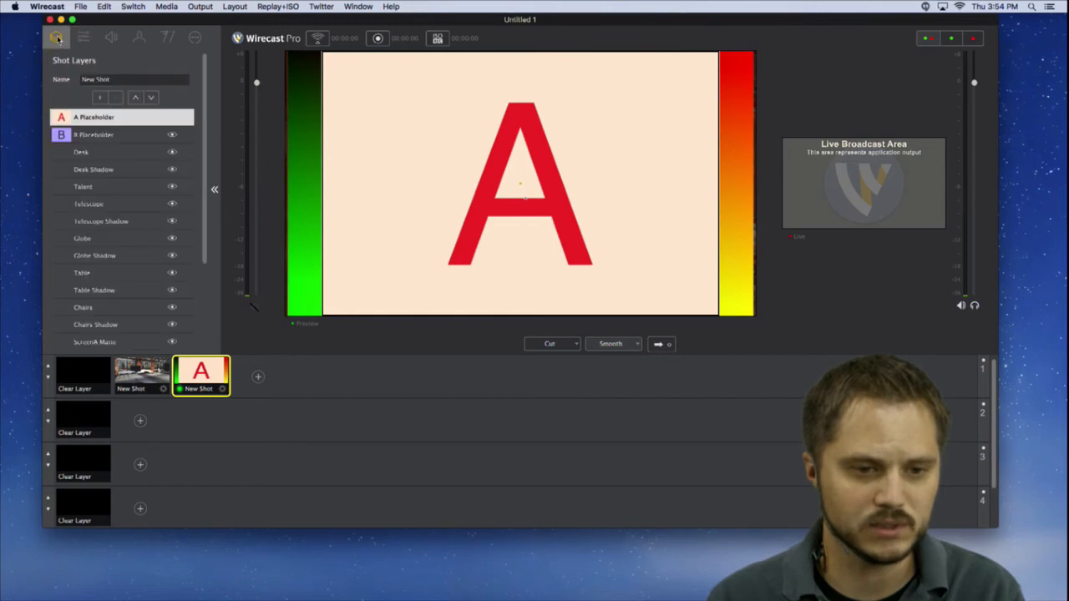
{"action": "left_click", "coordinate": [120, 99]}
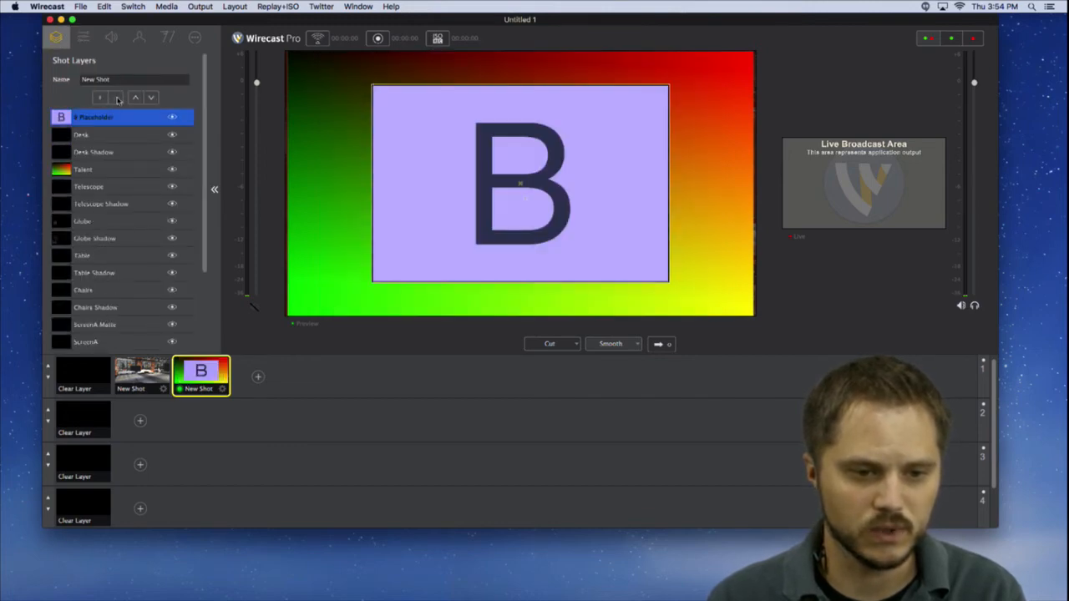
{"action": "left_click", "coordinate": [118, 98]}
Step: Replace the Talent layer with the XI100DUSB-HDMI Video capture device and enable chroma key on it
{"action": "left_click", "coordinate": [112, 152]}
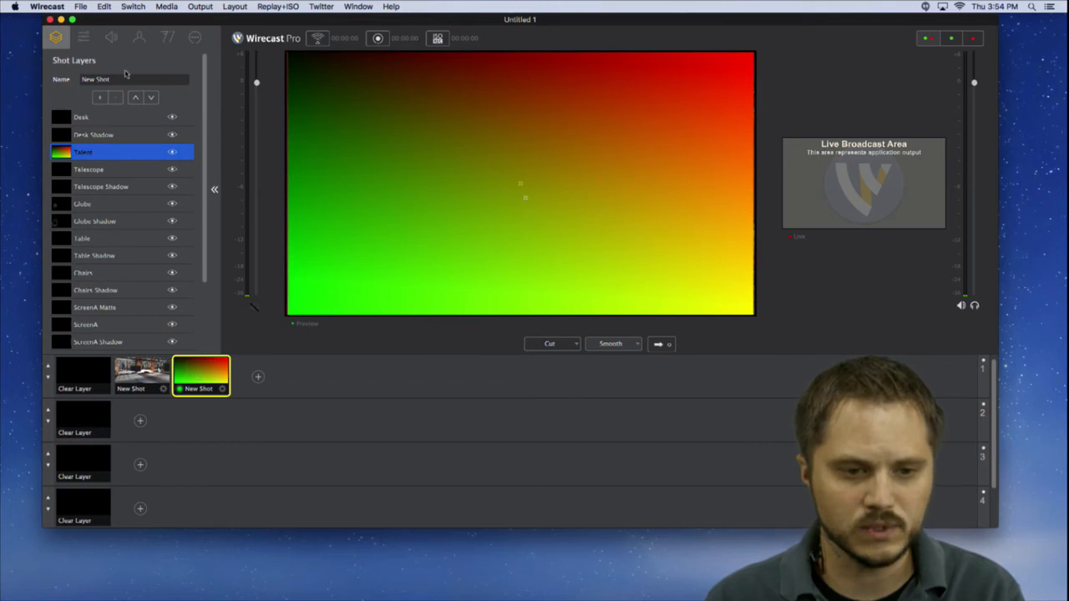
{"action": "left_click", "coordinate": [113, 152]}
{"action": "mouse_move", "coordinate": [131, 184]}
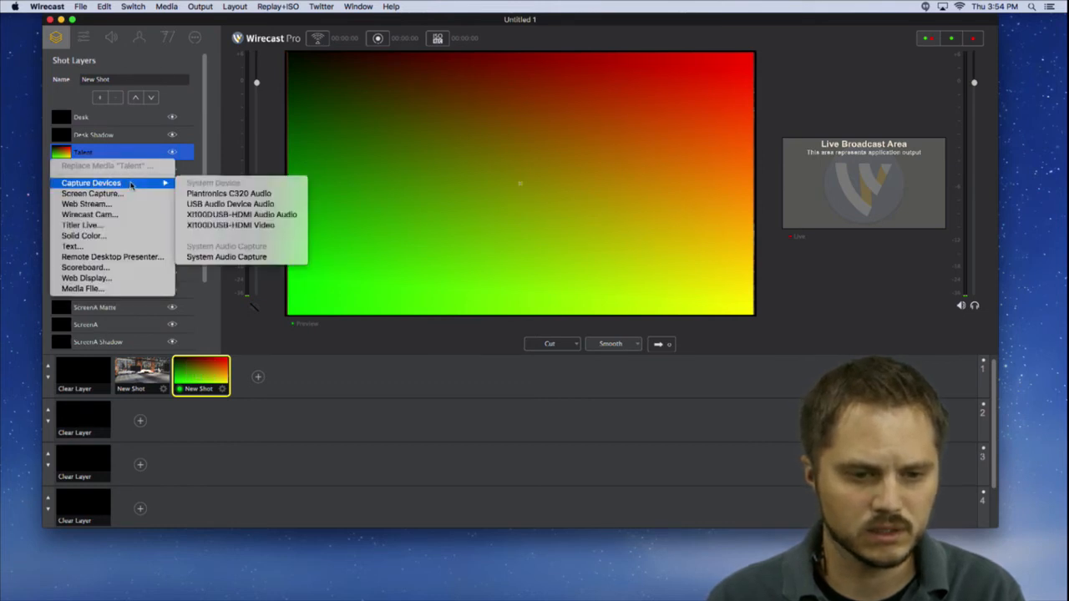
{"action": "left_click", "coordinate": [226, 225]}
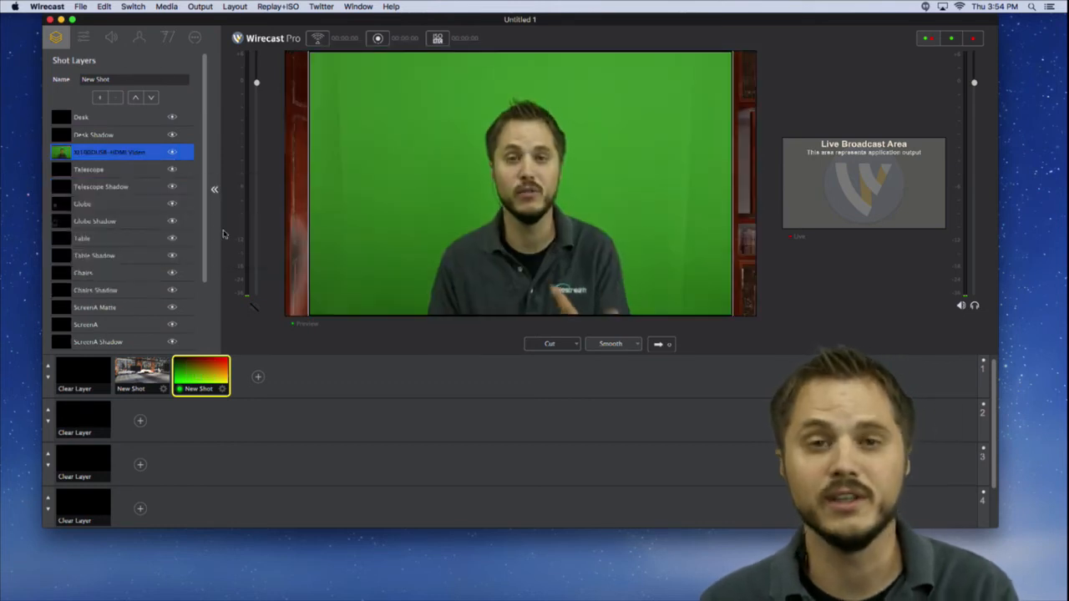
{"action": "left_click", "coordinate": [138, 38]}
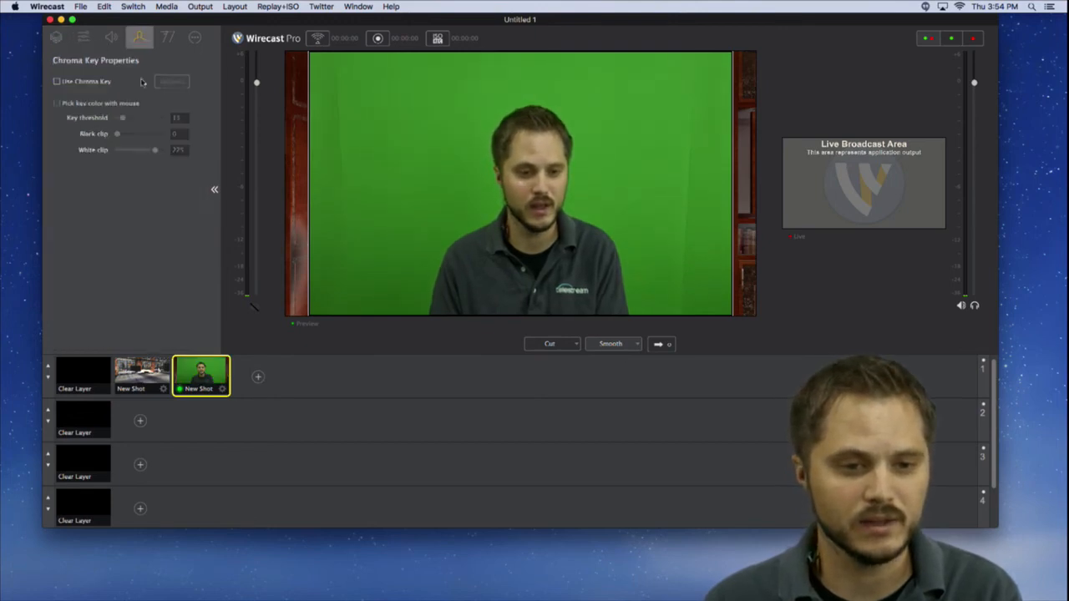
{"action": "left_click", "coordinate": [57, 81]}
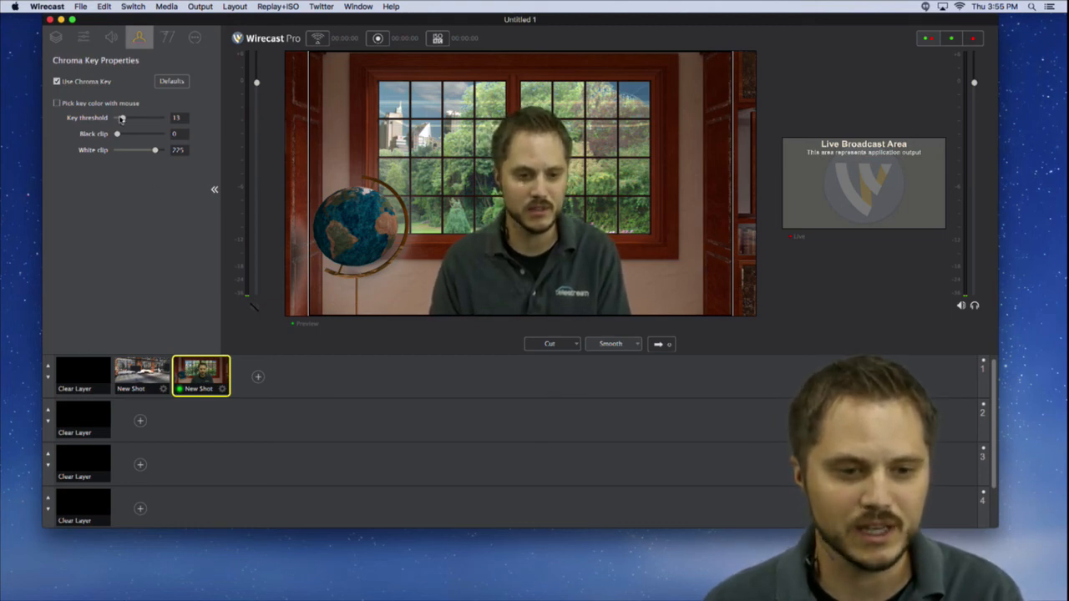
Step: Scale the keyed camera layer to 70% and move it down in the frame to position 7, -93
{"action": "left_click", "coordinate": [85, 39]}
{"action": "left_click_drag", "start_coordinate": [109, 98], "coordinate": [104, 97]}
{"action": "left_click_drag", "start_coordinate": [511, 244], "coordinate": [529, 279]}
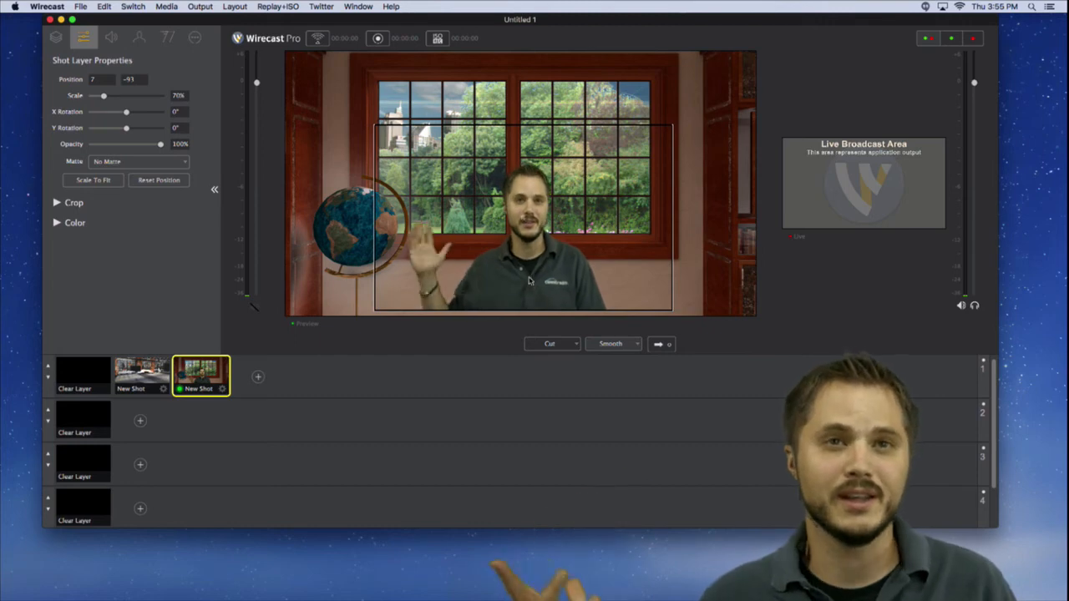
Step: Hide the XI100DUSB-HDMI Video layer, then scale all layers from Desk to Room together to 102%
{"action": "left_click", "coordinate": [55, 39]}
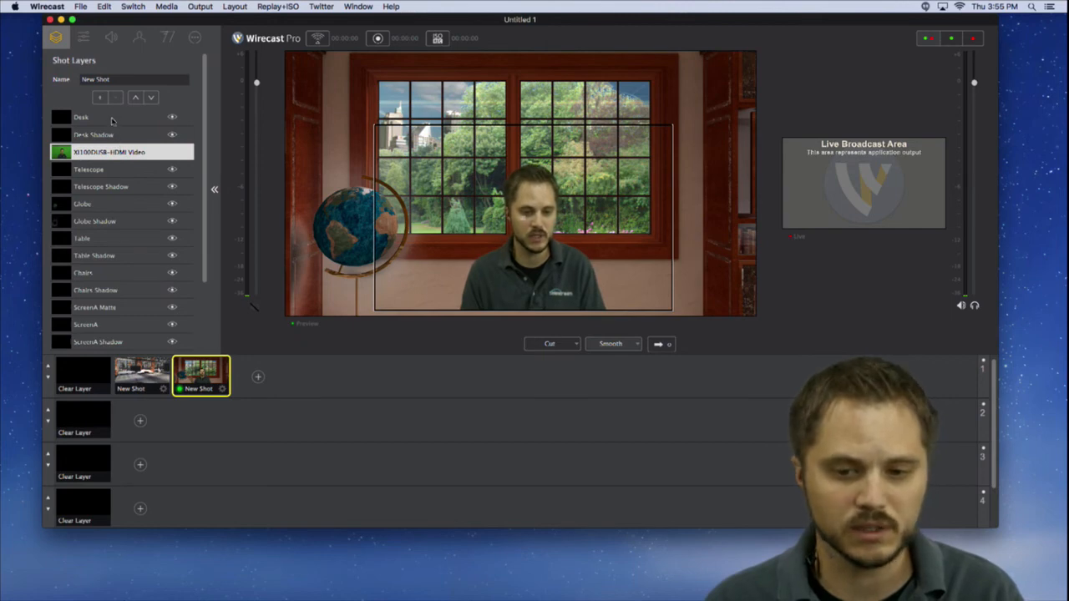
{"action": "left_click", "coordinate": [173, 152]}
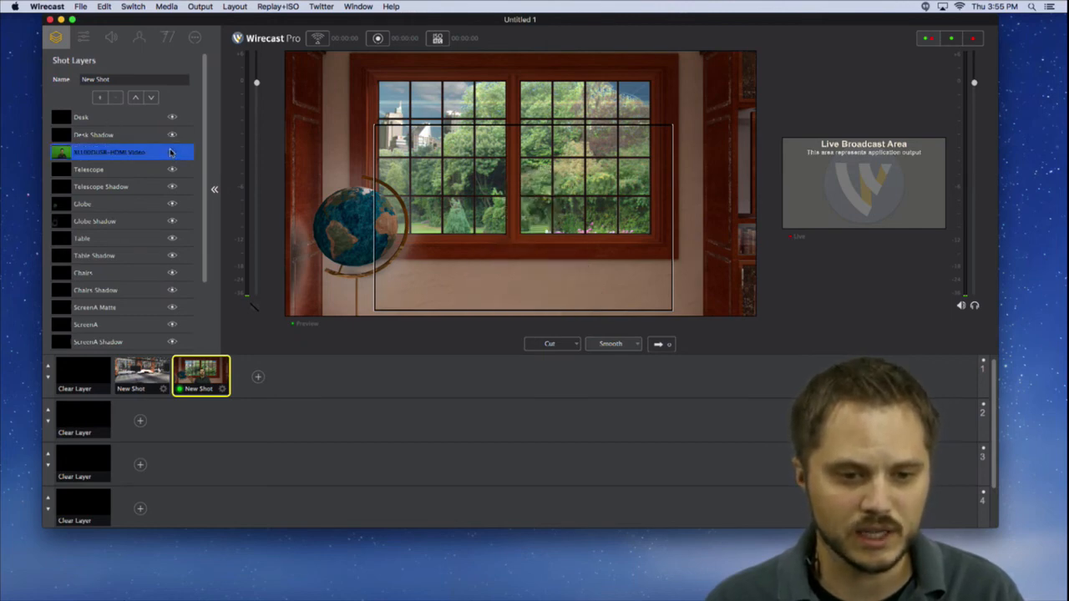
{"action": "left_click", "coordinate": [126, 117]}
{"action": "scroll", "coordinate": [131, 205], "scroll_direction": "down", "scroll_amount": 5}
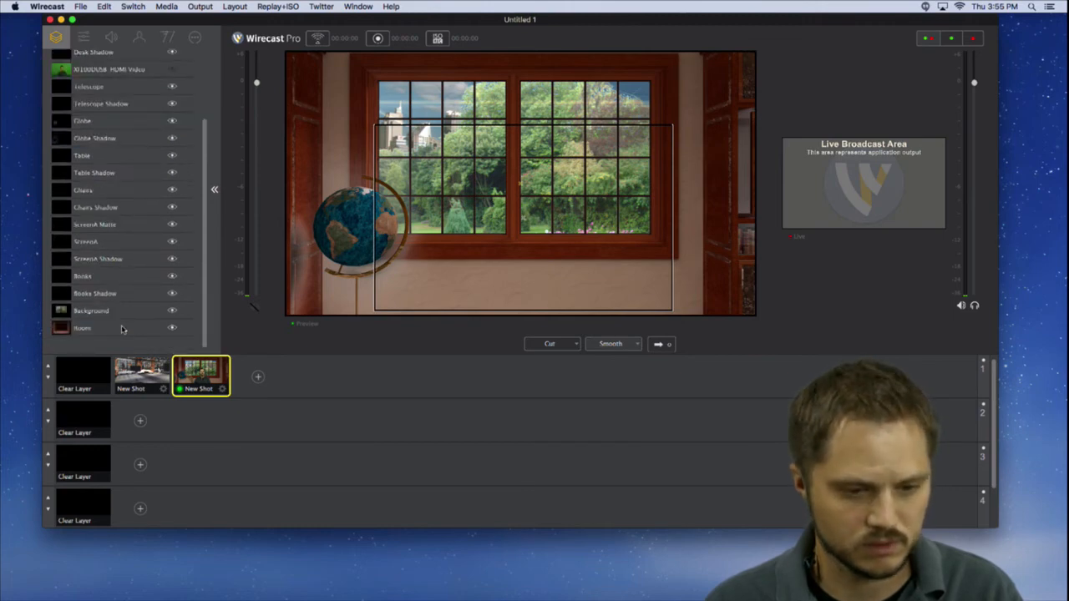
{"action": "left_click", "coordinate": [124, 329], "text": "shift"}
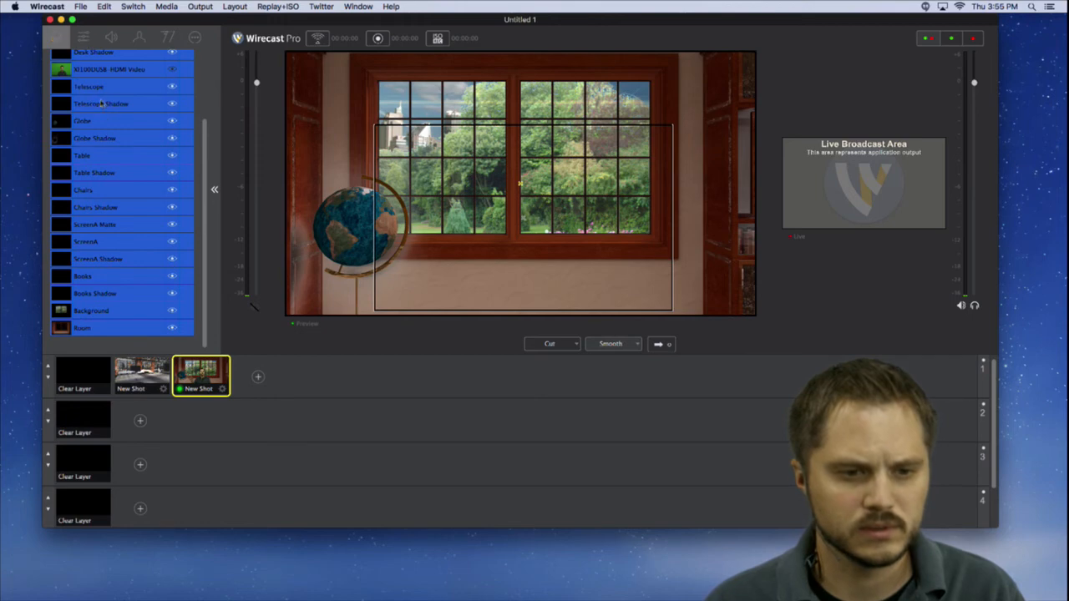
{"action": "left_click", "coordinate": [84, 38]}
{"action": "left_click_drag", "start_coordinate": [94, 98], "coordinate": [111, 101]}
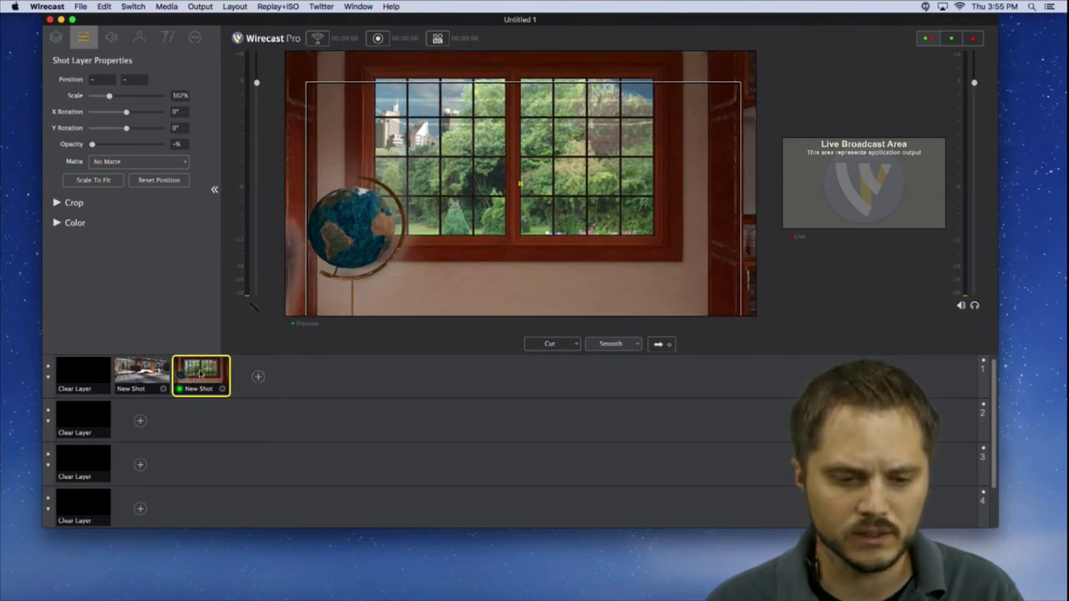
Step: Add a third virtual set shot to the first layer row, using the Studio188A_Wide set
{"action": "left_click", "coordinate": [258, 377]}
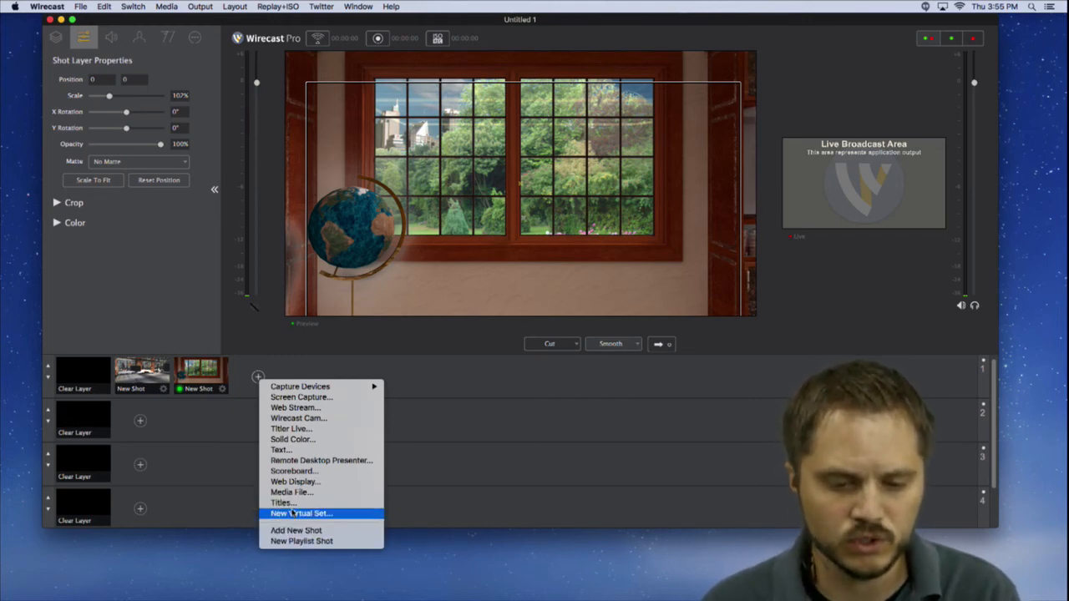
{"action": "left_click", "coordinate": [293, 512]}
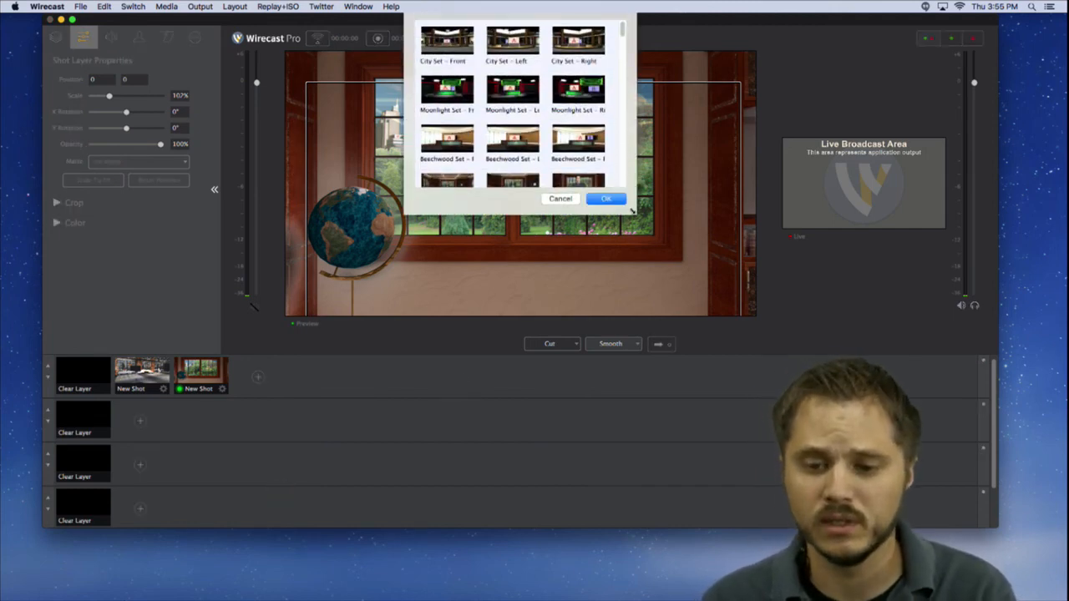
{"action": "left_click_drag", "start_coordinate": [778, 228], "coordinate": [797, 247]}
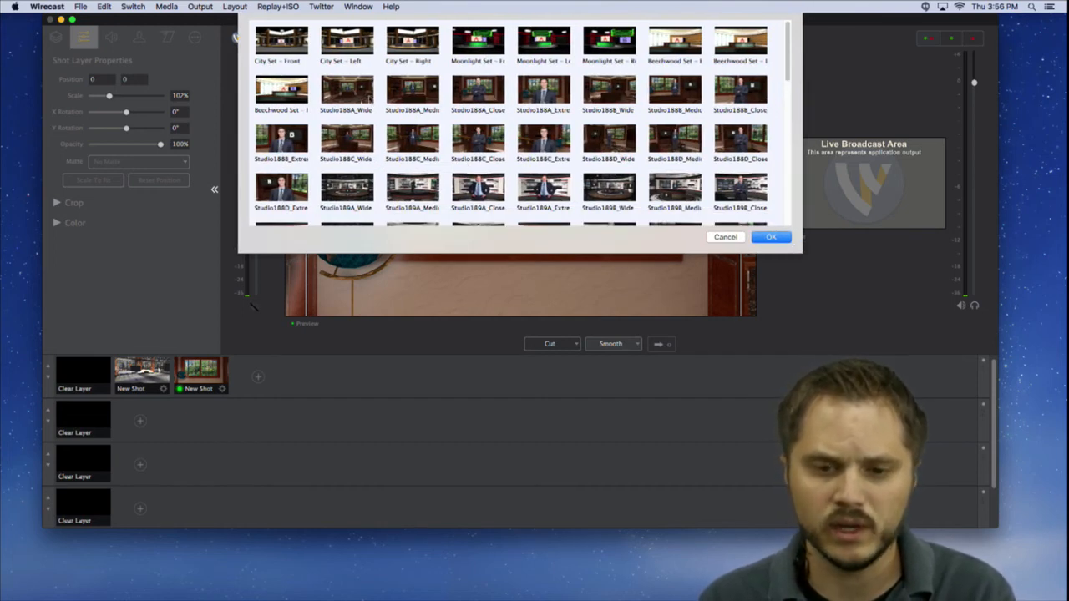
{"action": "left_click", "coordinate": [410, 92]}
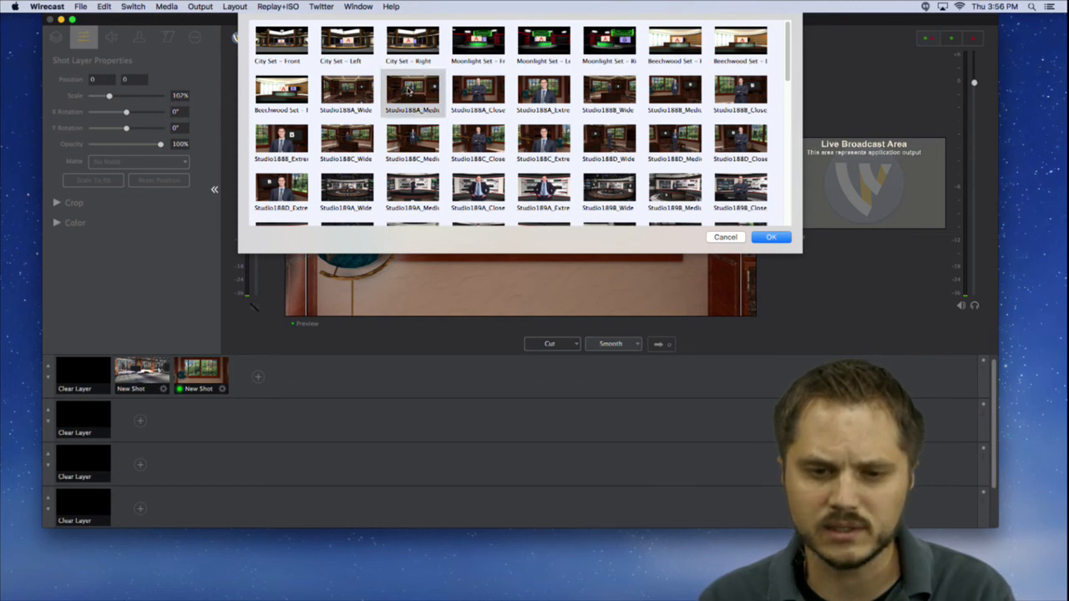
{"action": "left_click", "coordinate": [350, 93]}
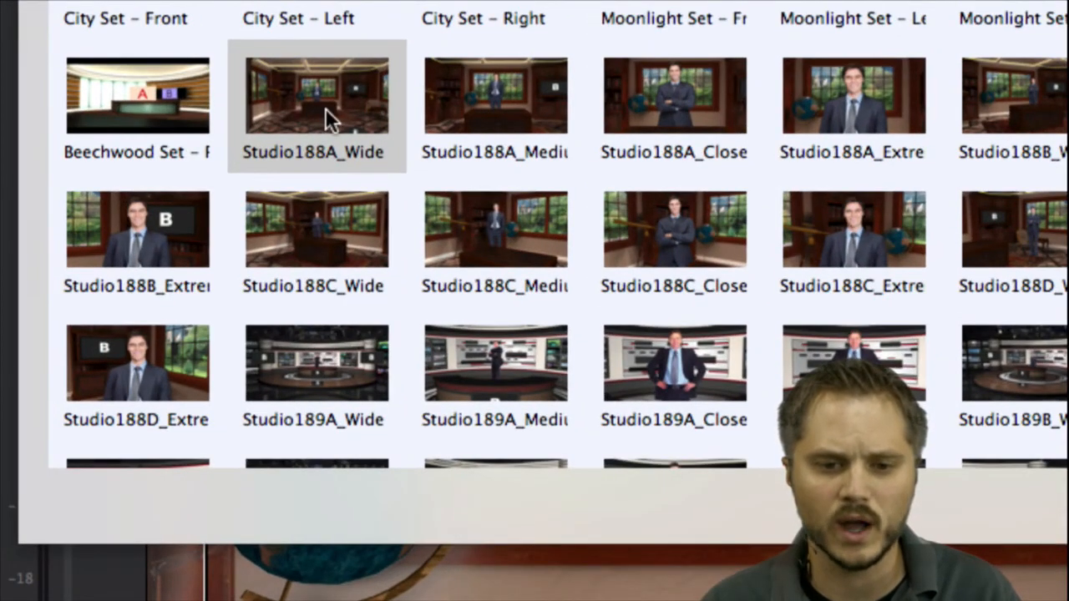
{"action": "left_click", "coordinate": [531, 108]}
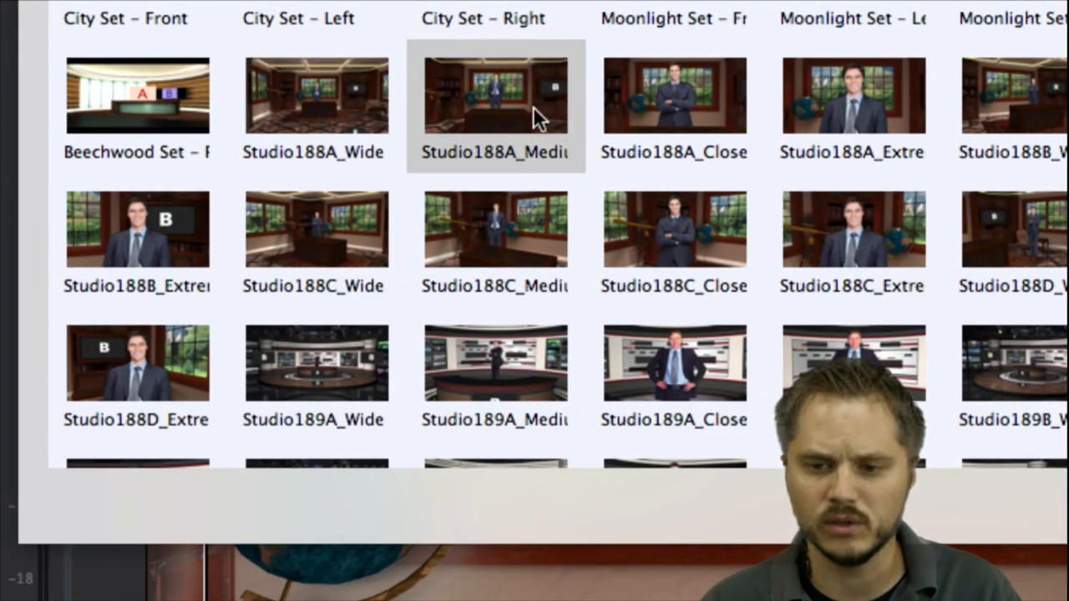
{"action": "left_click", "coordinate": [716, 102]}
{"action": "left_click", "coordinate": [845, 100]}
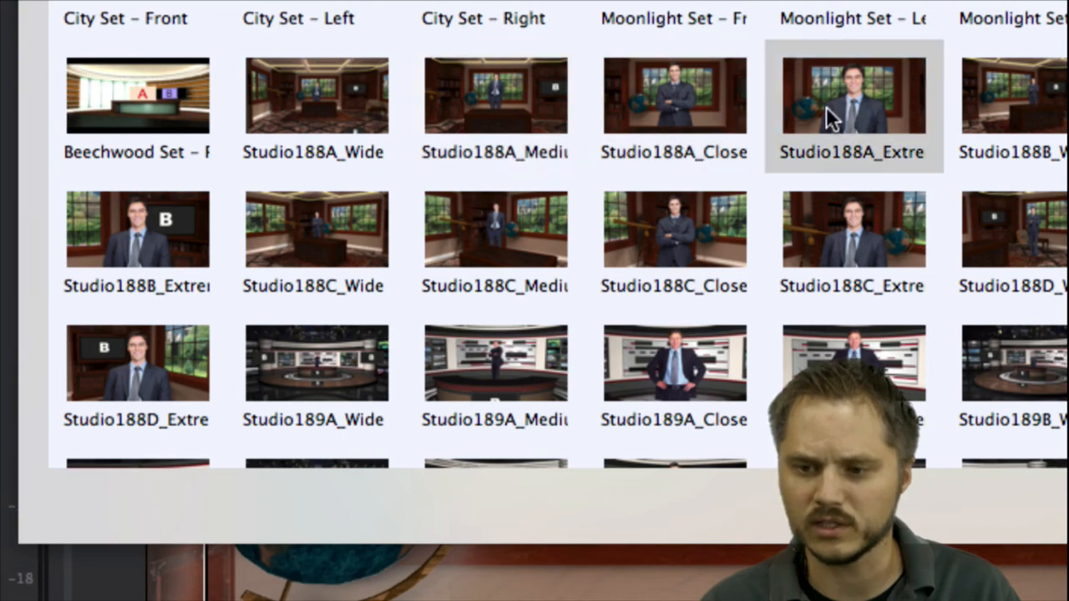
{"action": "left_click", "coordinate": [344, 111]}
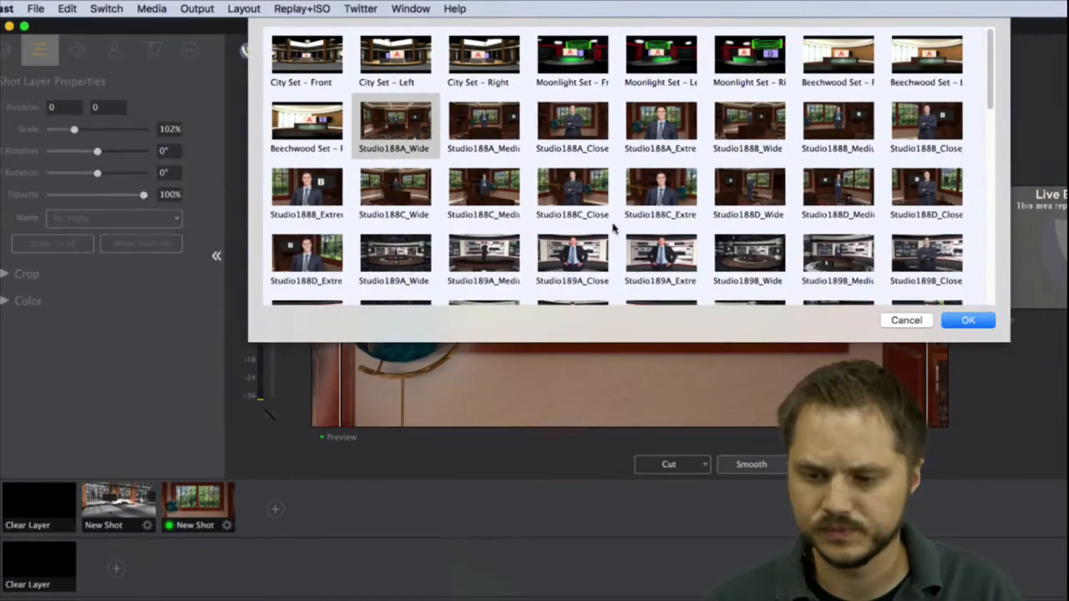
{"action": "left_click", "coordinate": [977, 323]}
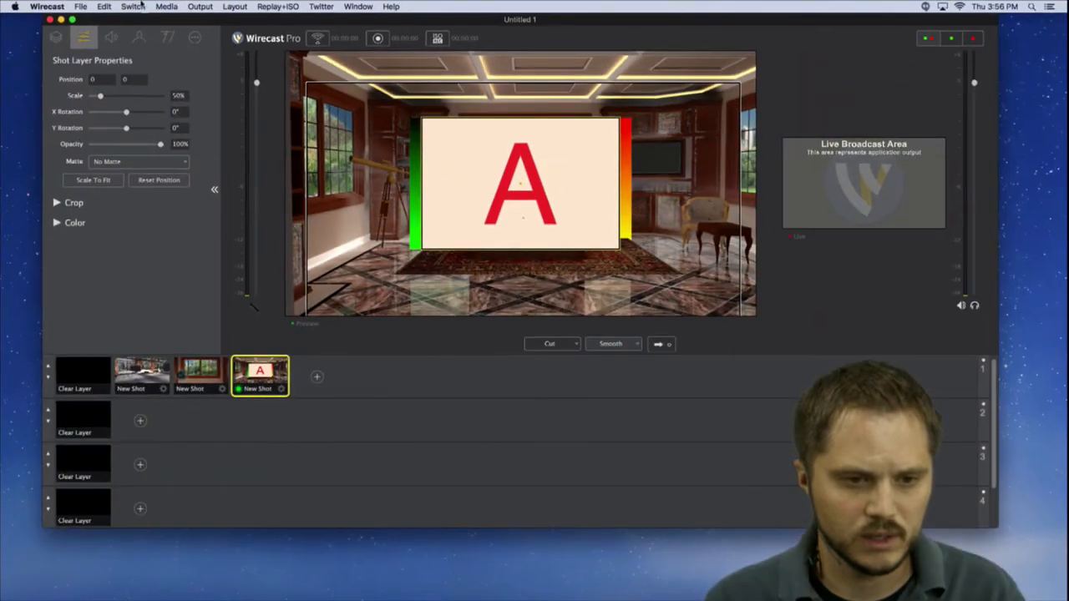
Step: Delete the A Placeholder and B Placeholder layers from the Studio188A_Wide shot
{"action": "left_click", "coordinate": [56, 37]}
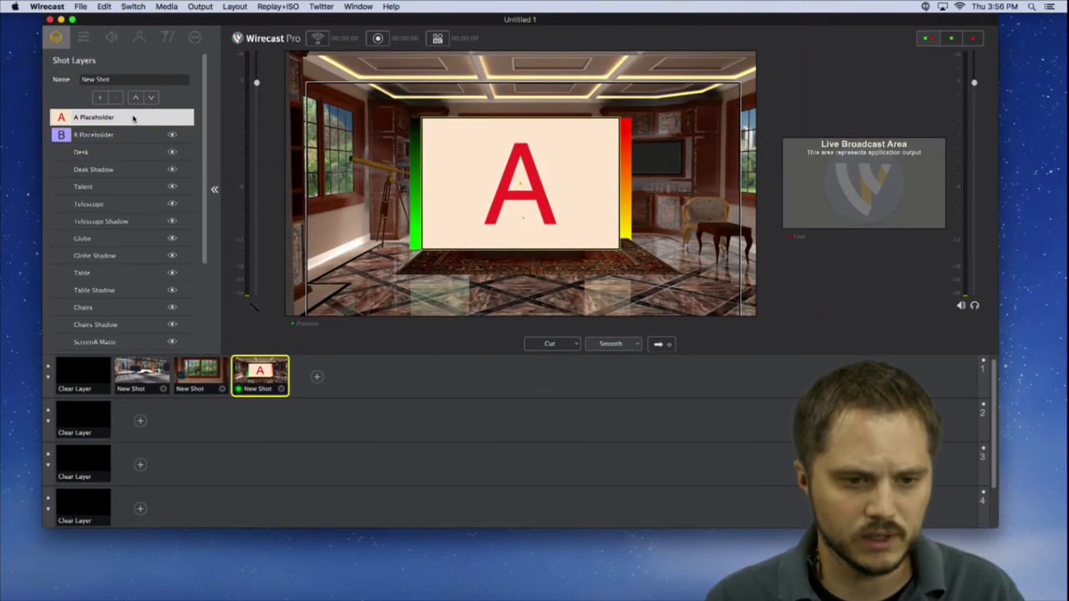
{"action": "left_click", "coordinate": [120, 98]}
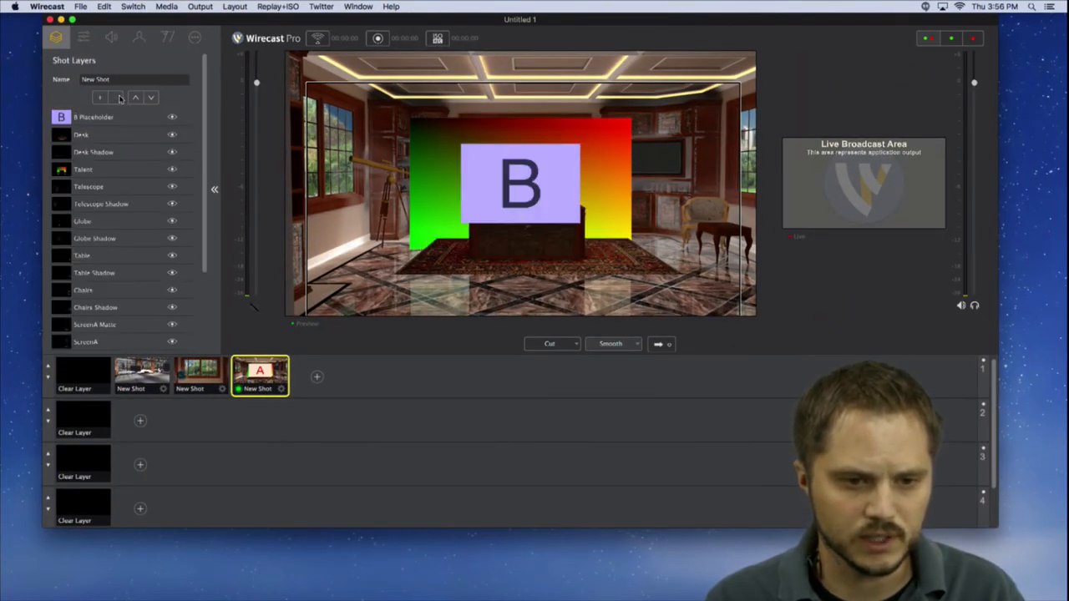
{"action": "left_click", "coordinate": [119, 98]}
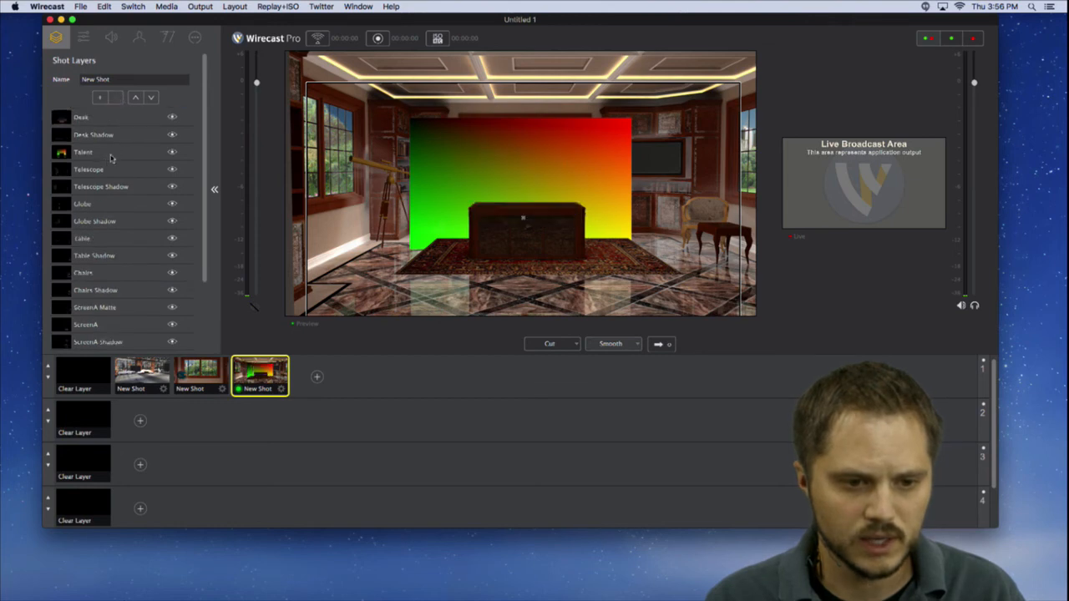
Step: Hide the Talent layer in the Studio188A_Wide shot and keep that shot selected
{"action": "left_click", "coordinate": [108, 156]}
{"action": "left_click", "coordinate": [172, 152]}
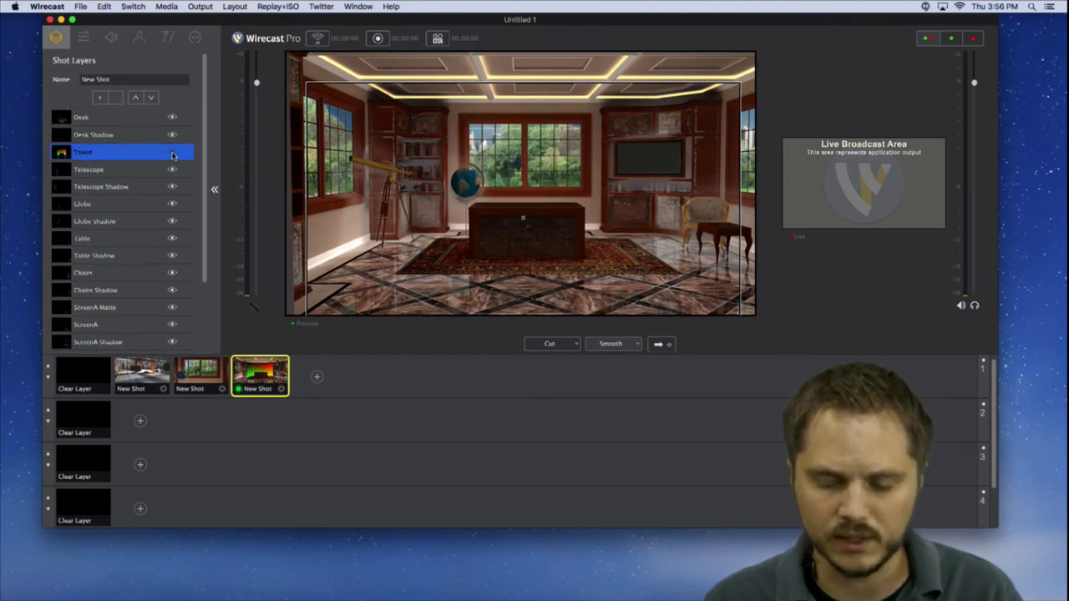
{"action": "left_click", "coordinate": [336, 446]}
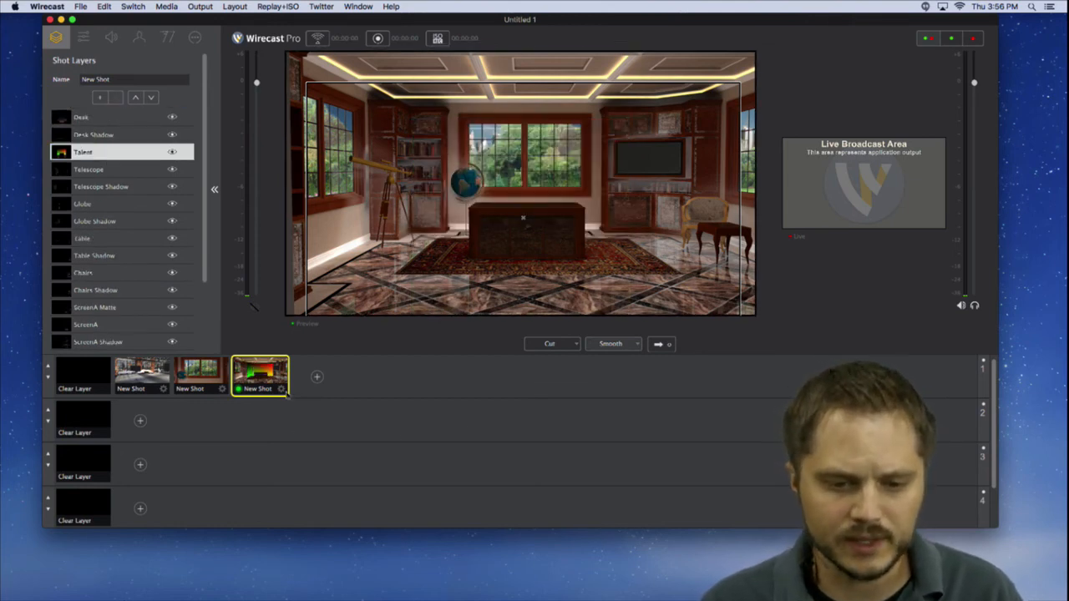
{"action": "left_click", "coordinate": [262, 375]}
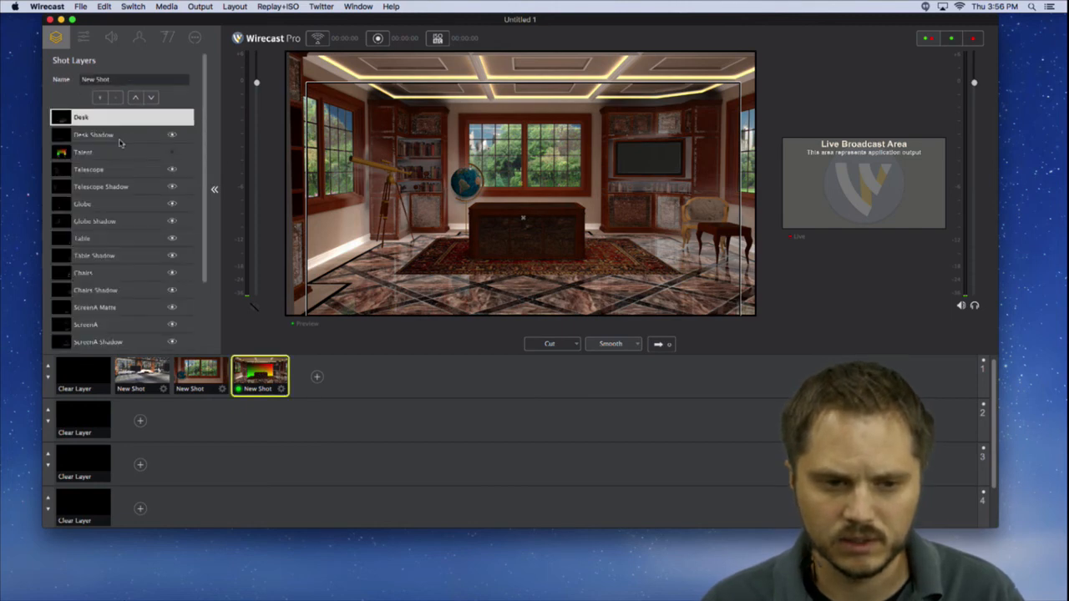